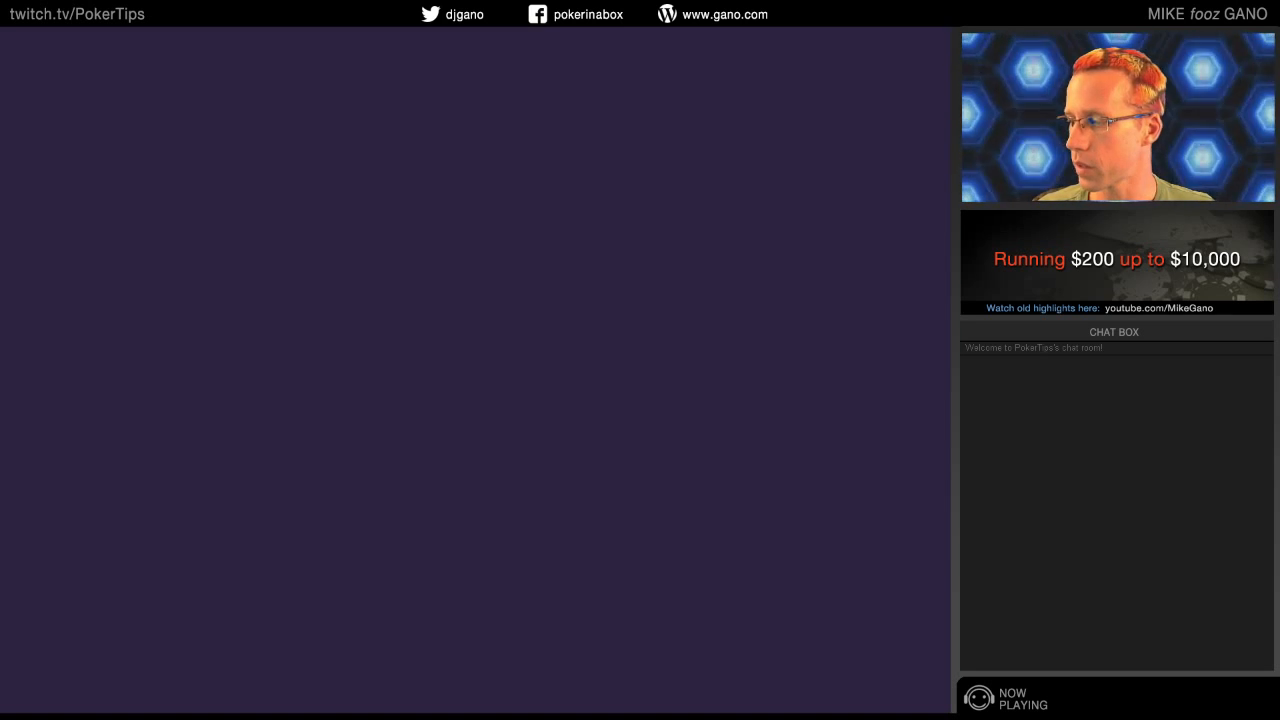
Bring the Hold'em Manager window into view, shrink it and reposition it over the desktop
drag(1279, 90, 674, 67)
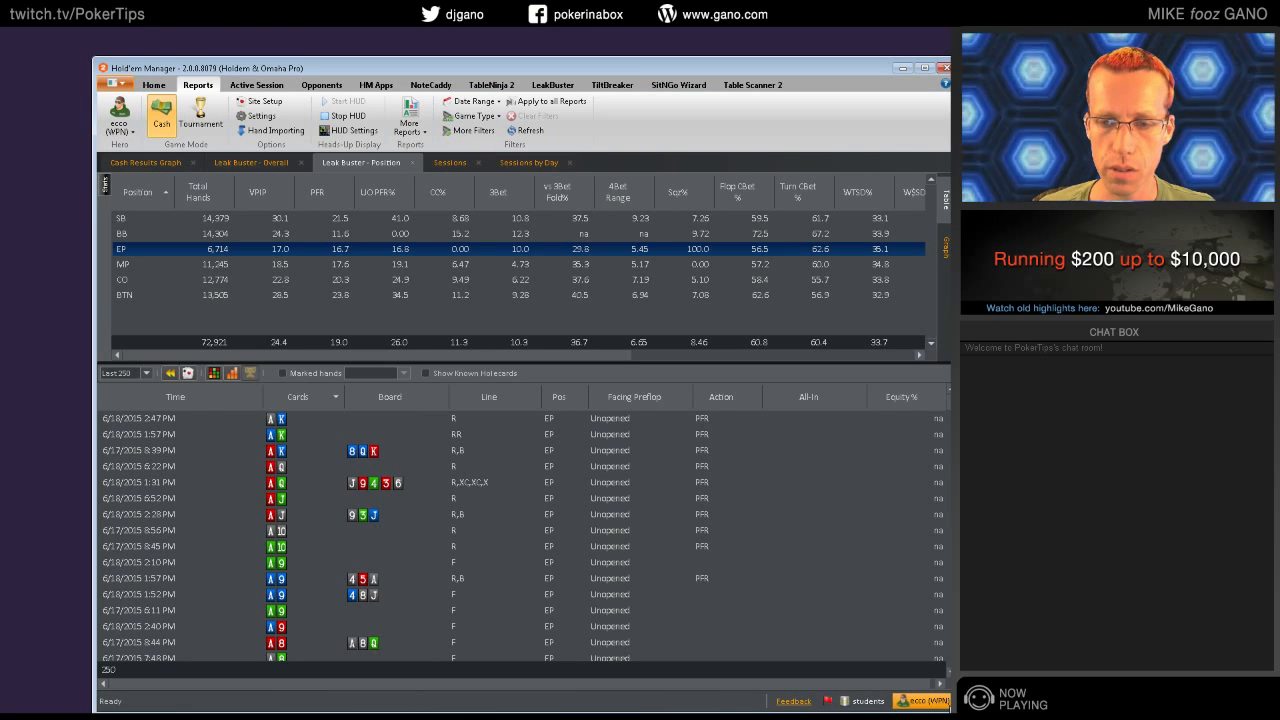
drag(949, 711, 861, 609)
drag(585, 68, 678, 115)
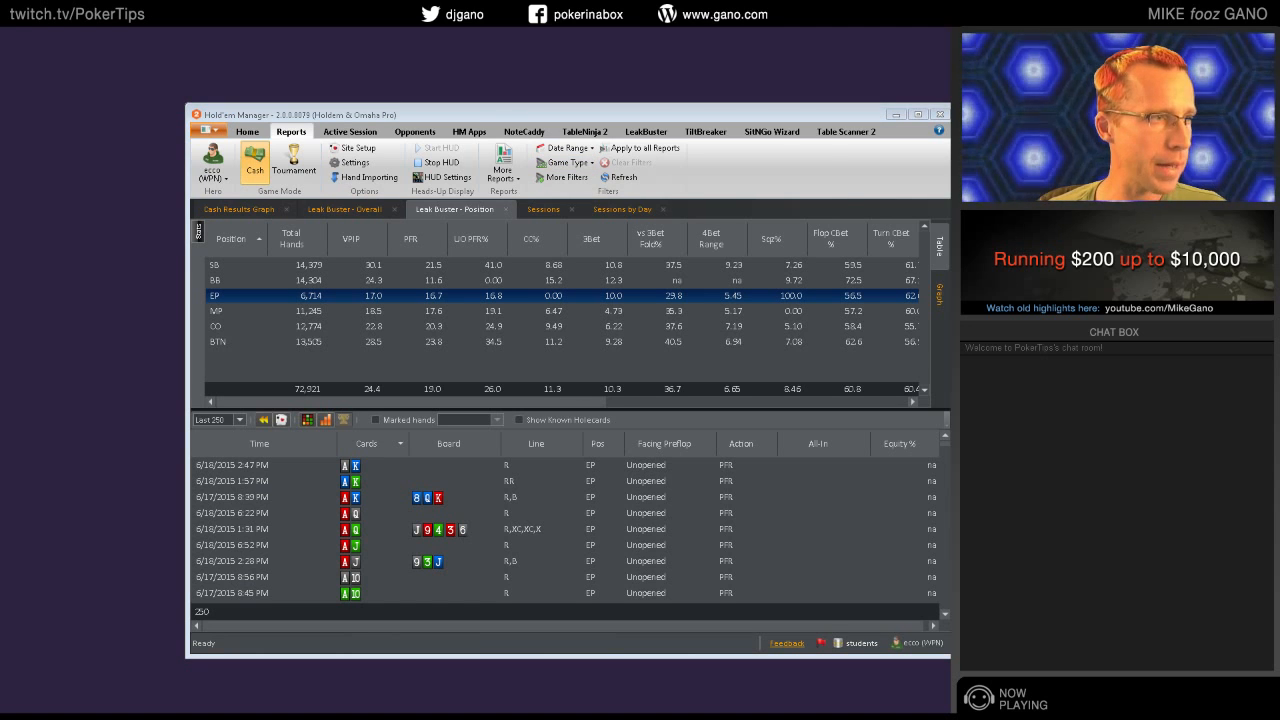
Bring the browser with the Weekly Poker Challenge page into view and share the page's address in the stream chat
drag(948, 60, 192, 73)
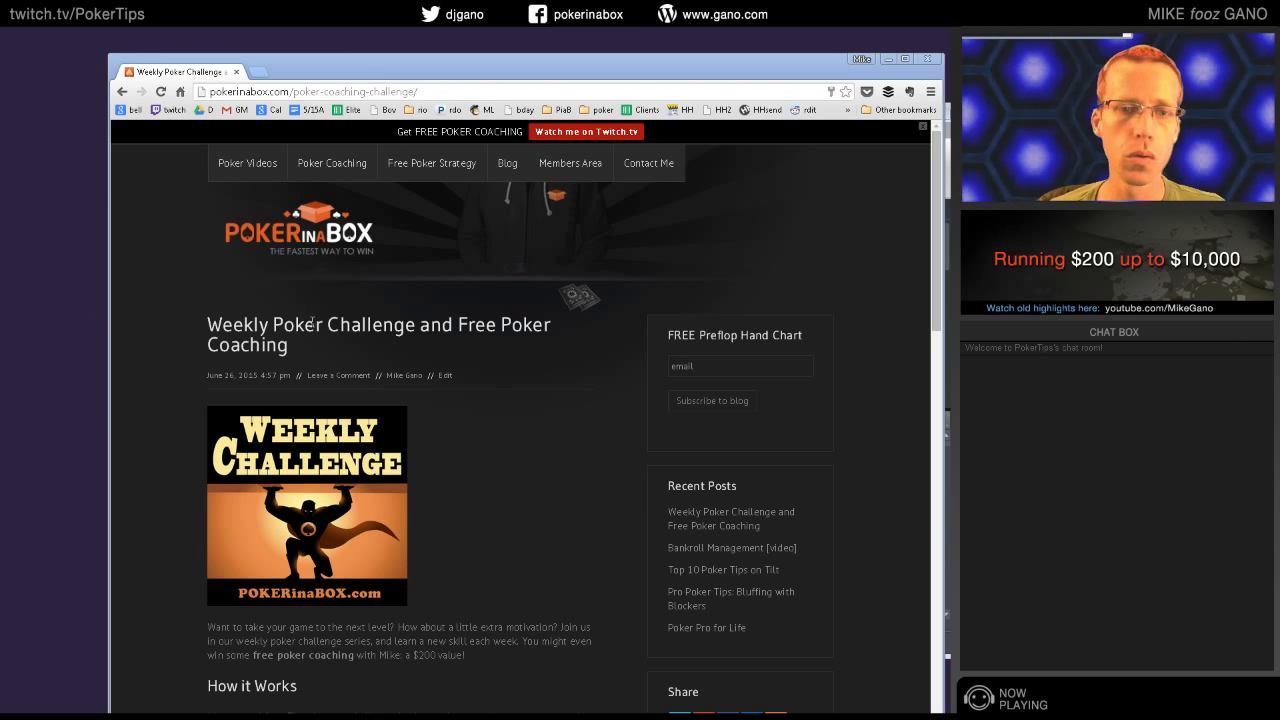
click(449, 92)
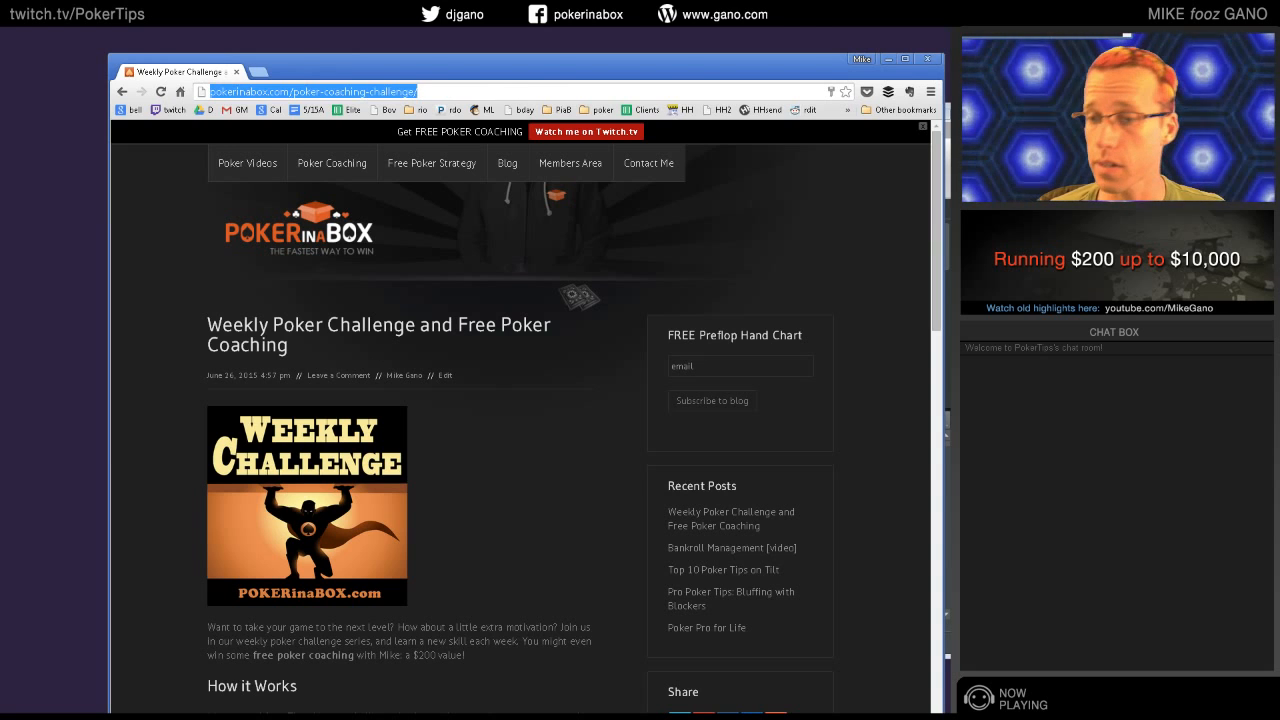
key(alt+Tab)
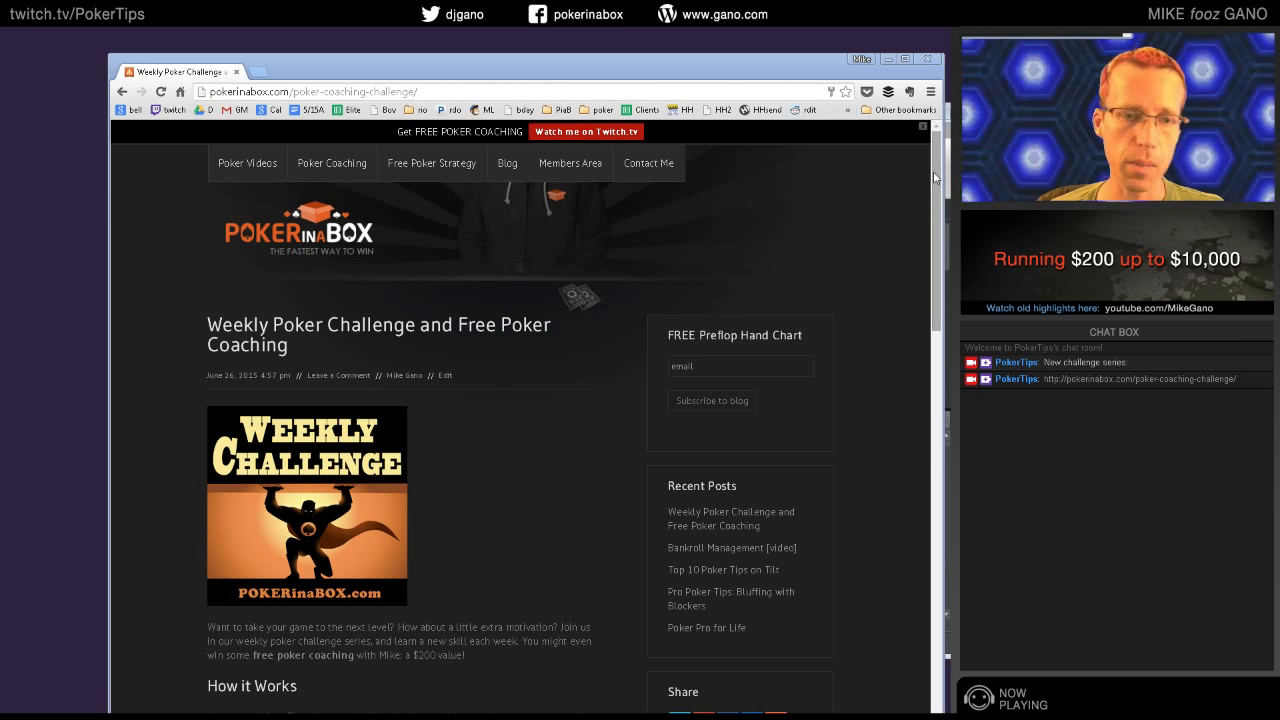
Open the Poker in a Box Facebook page in a new browser tab
click(520, 67)
key(ctrl+t)
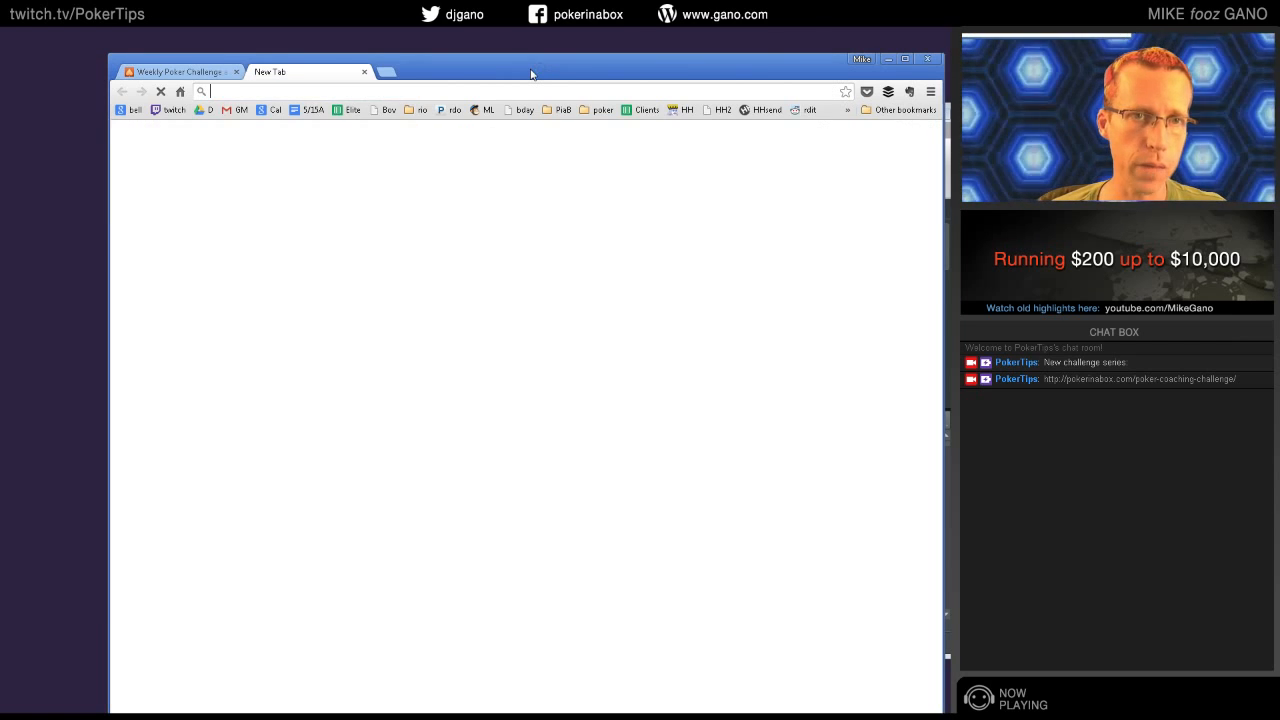
text(fa)
key(Down)
key(Return)
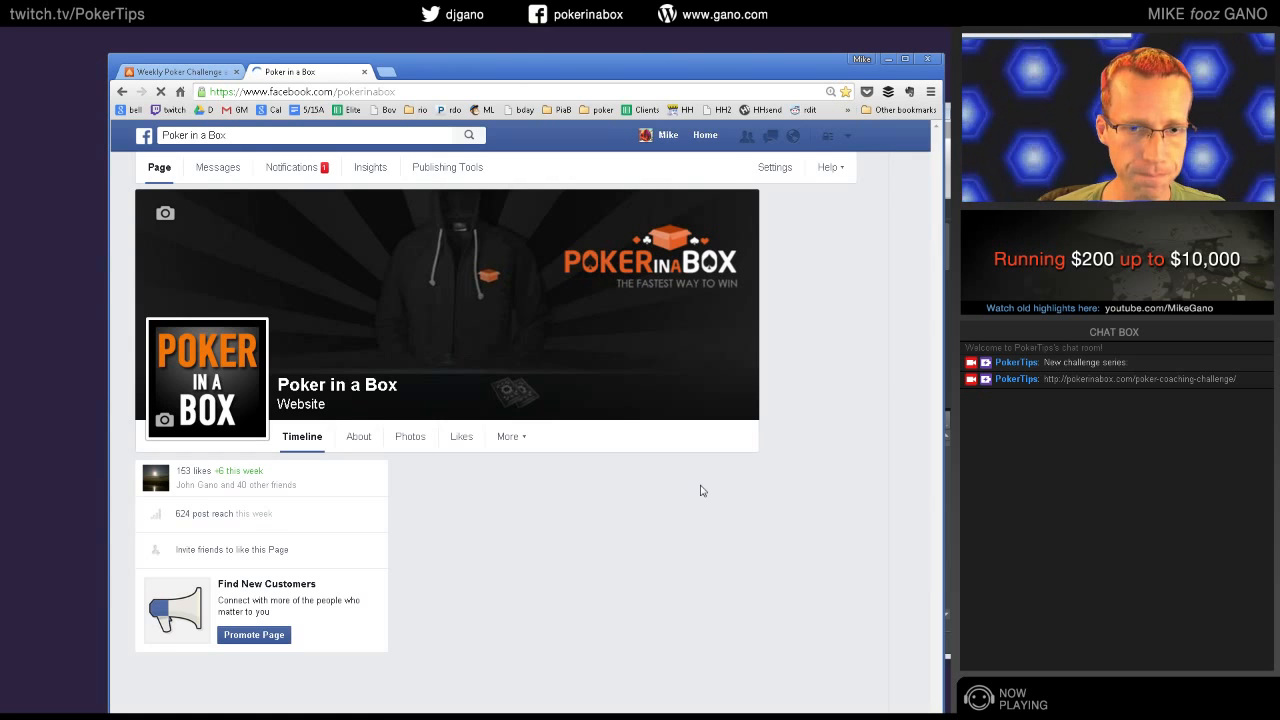
Look through the post introducing the weekly poker challenge series and expand its full text
scroll(700, 489, down, 2)
scroll(700, 492, down, 1)
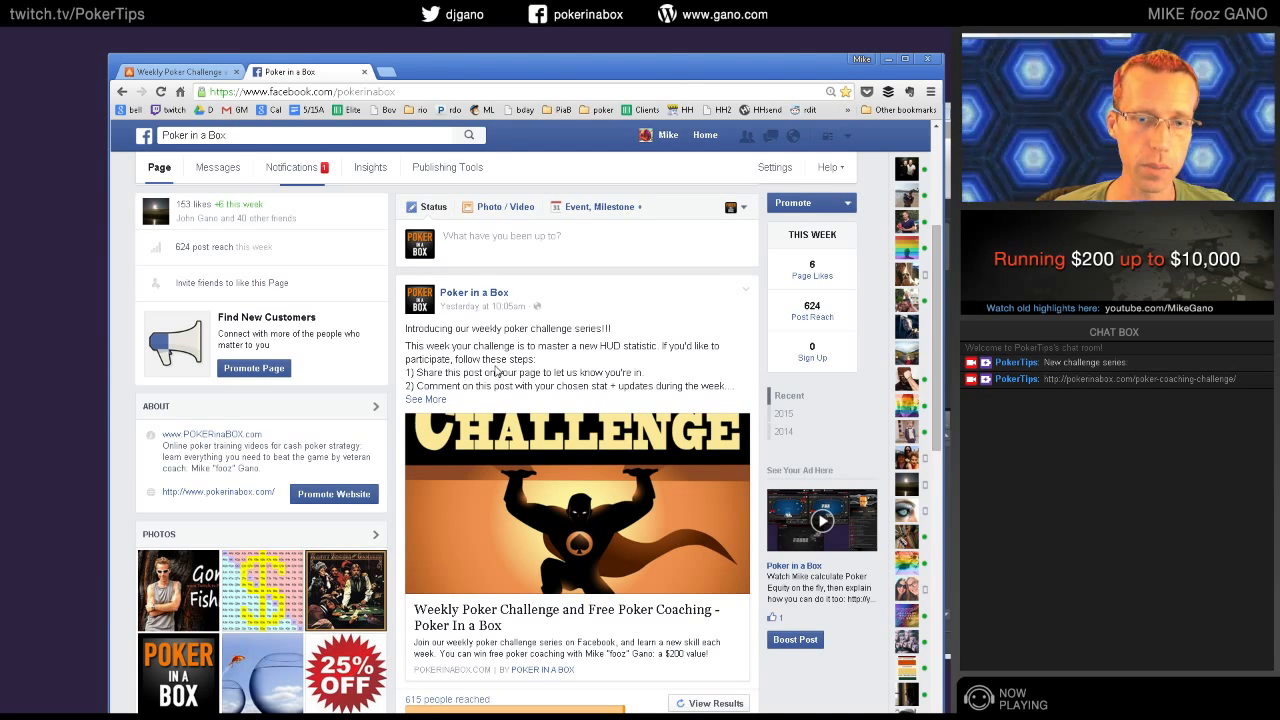
scroll(535, 370, down, 1)
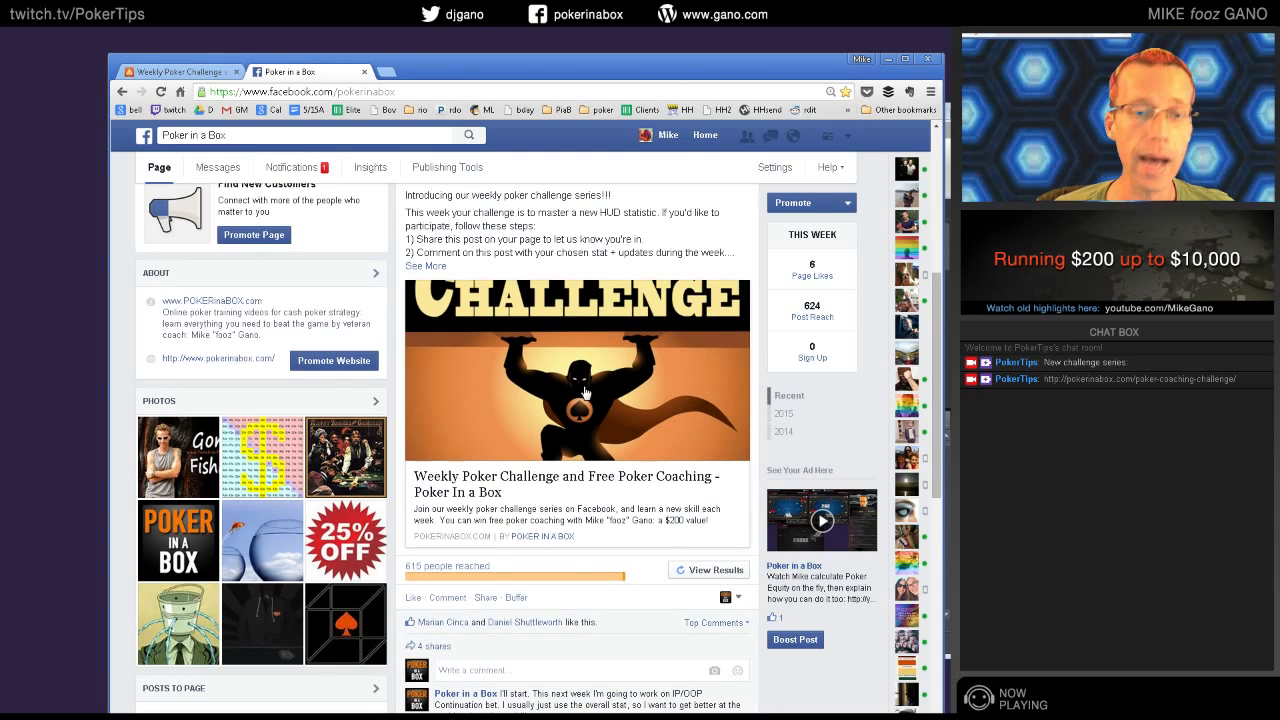
scroll(585, 393, down, 2)
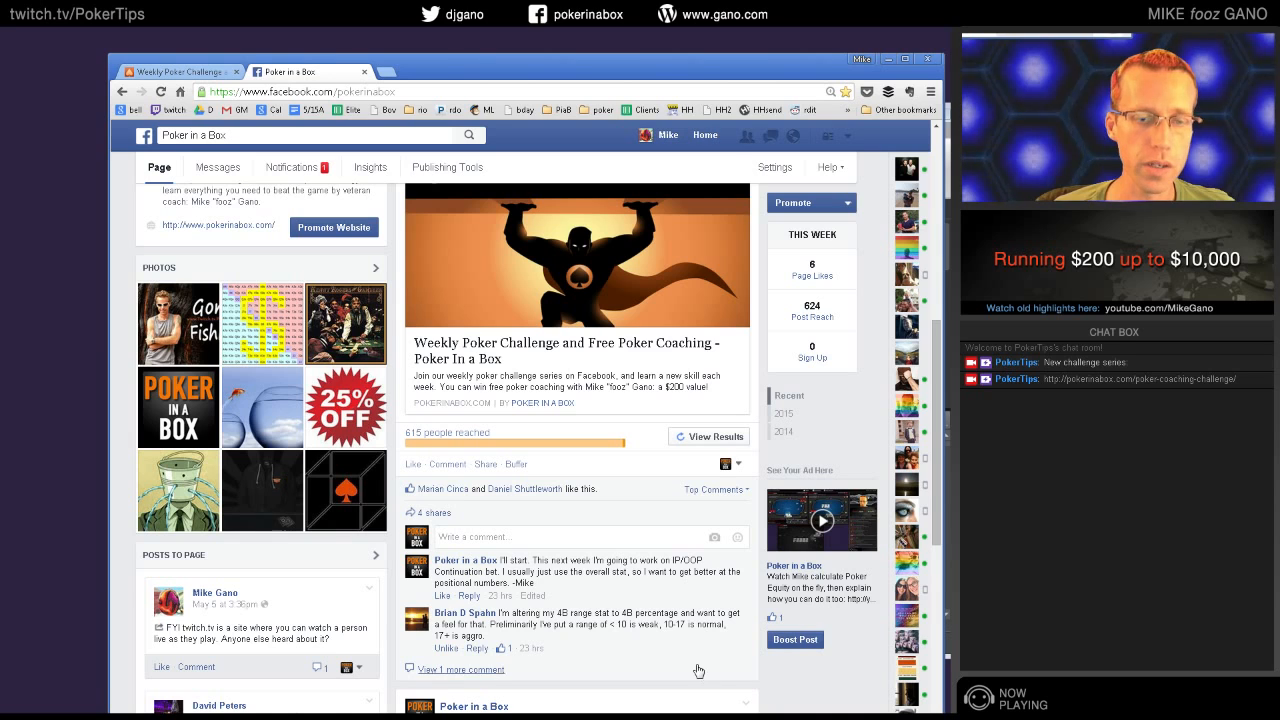
scroll(513, 519, up, 3)
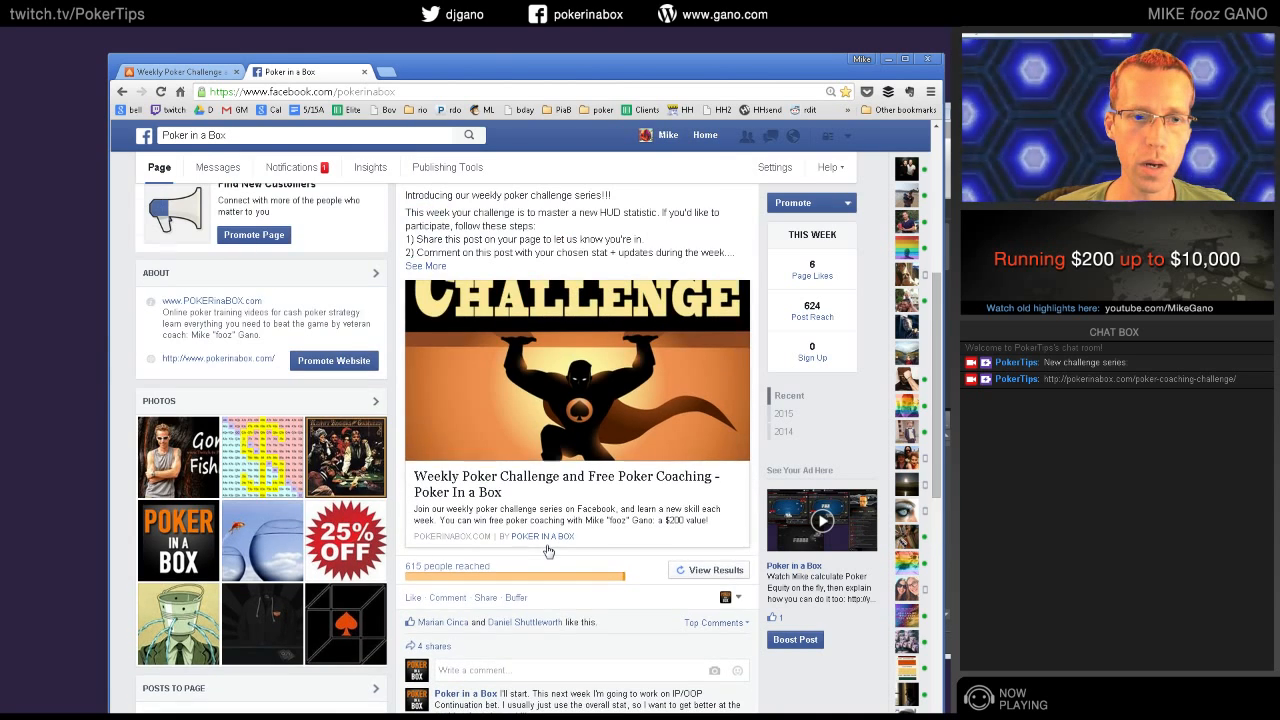
click(425, 399)
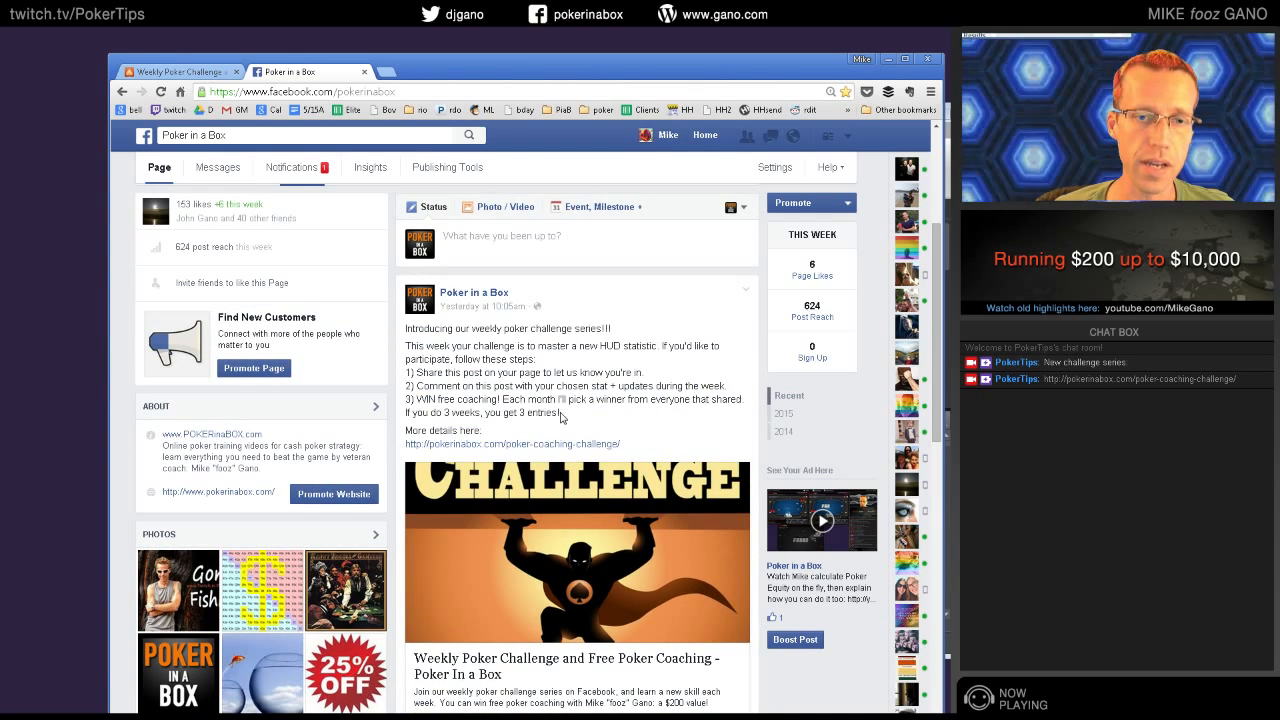
Highlight "WIN free coaching" in the challenge post and review the post's comments
drag(418, 399, 497, 399)
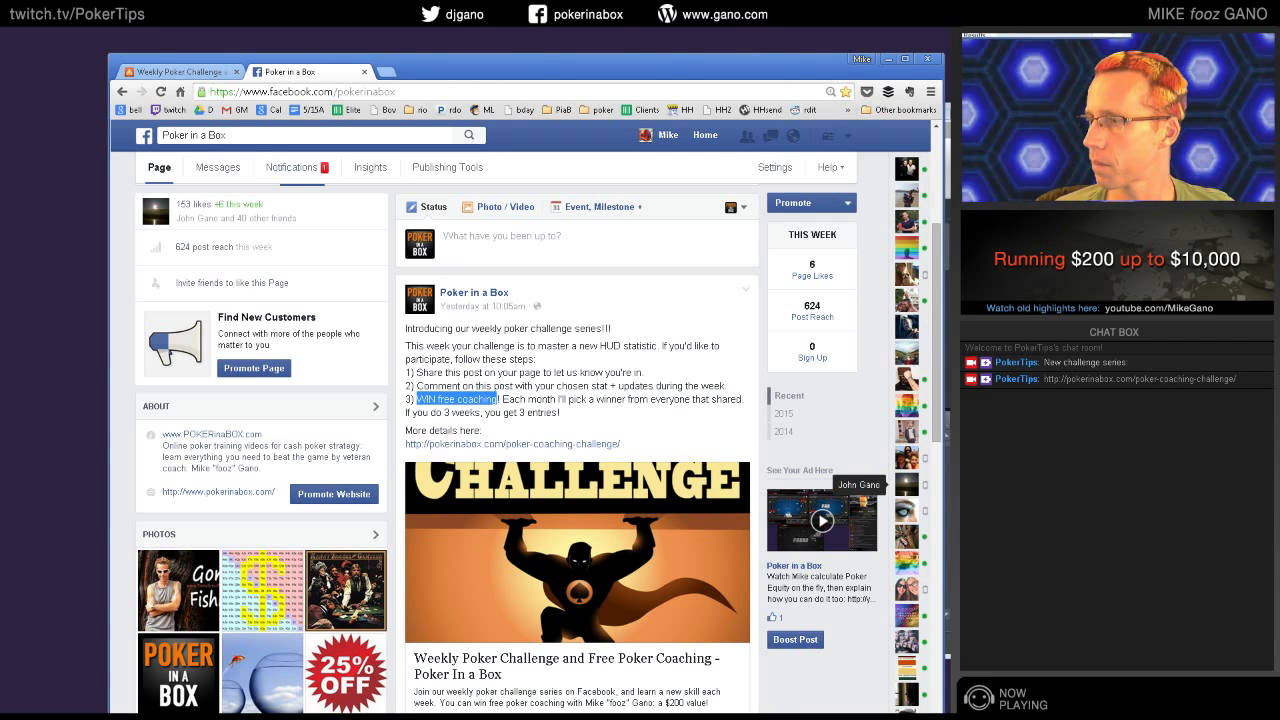
scroll(433, 342, down, 1)
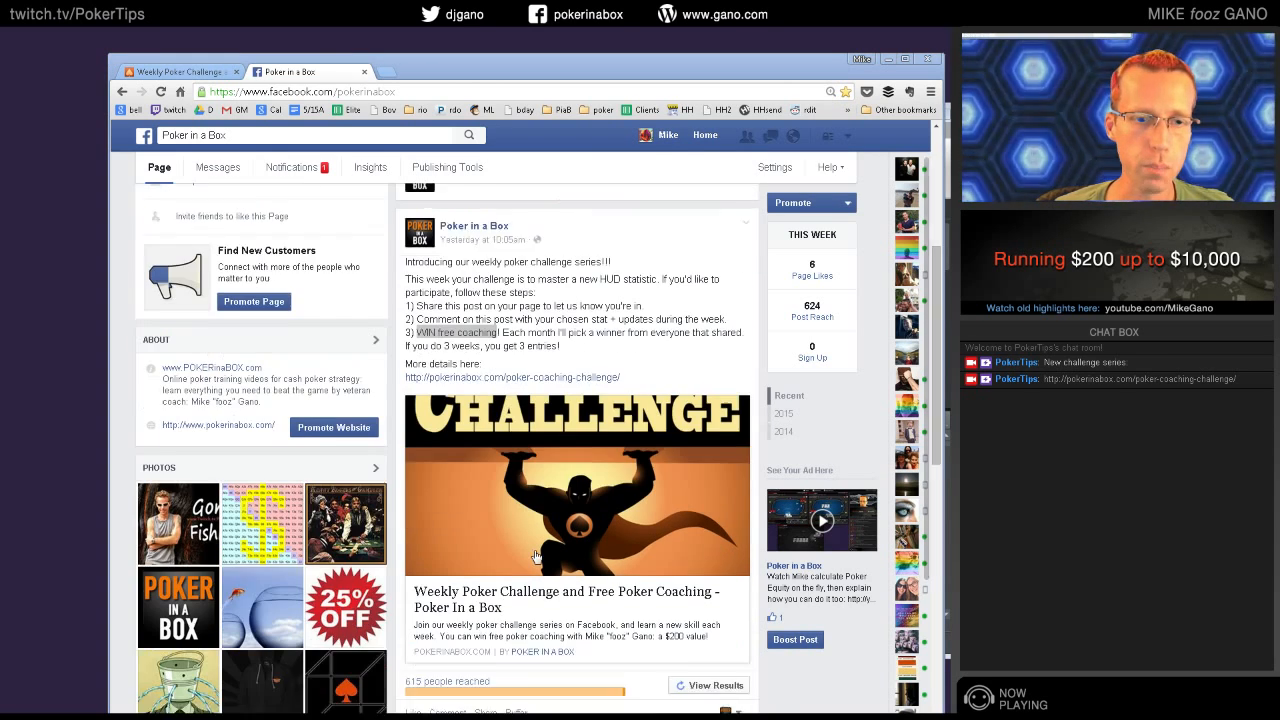
scroll(433, 342, up, 1)
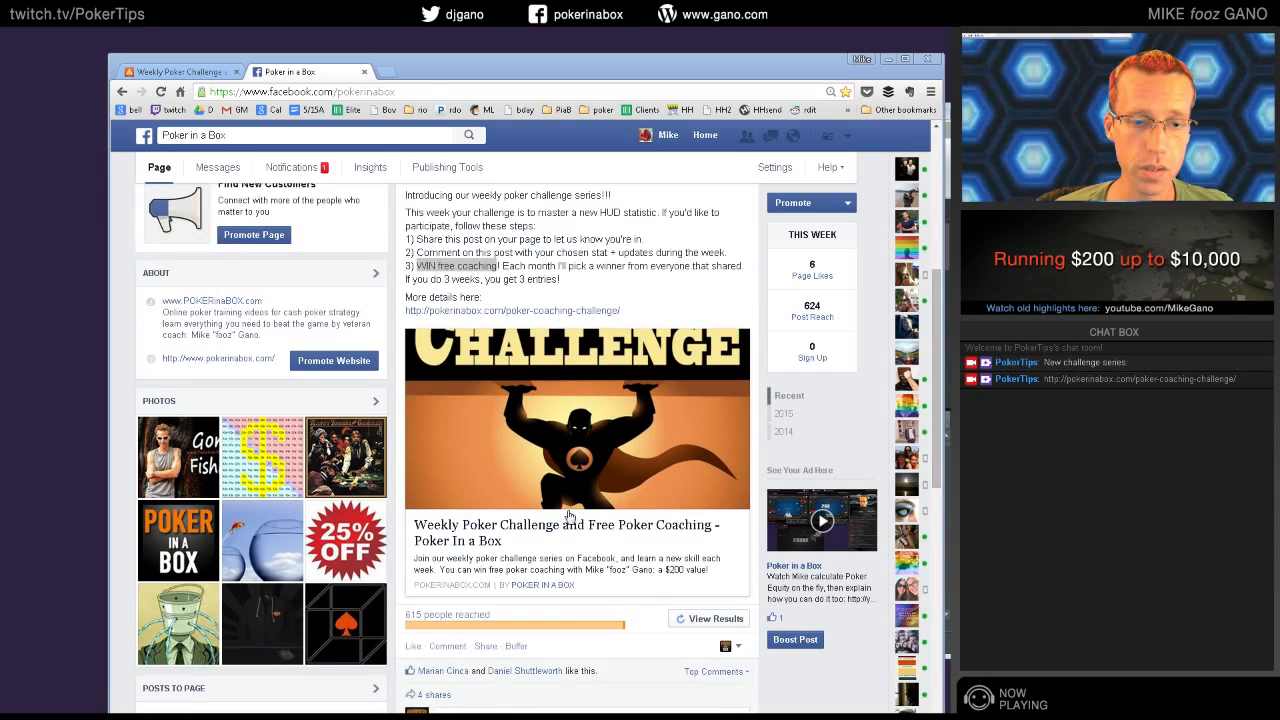
scroll(570, 510, down, 2)
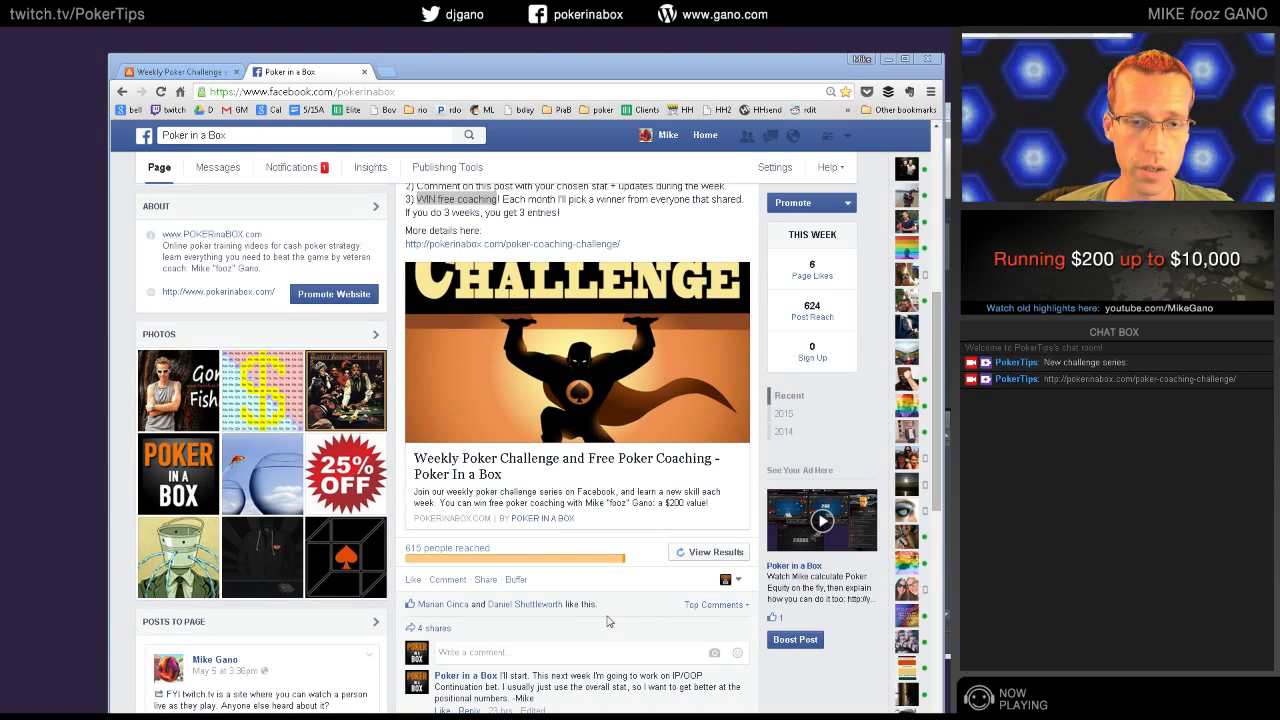
scroll(660, 628, up, 1)
scroll(688, 603, down, 3)
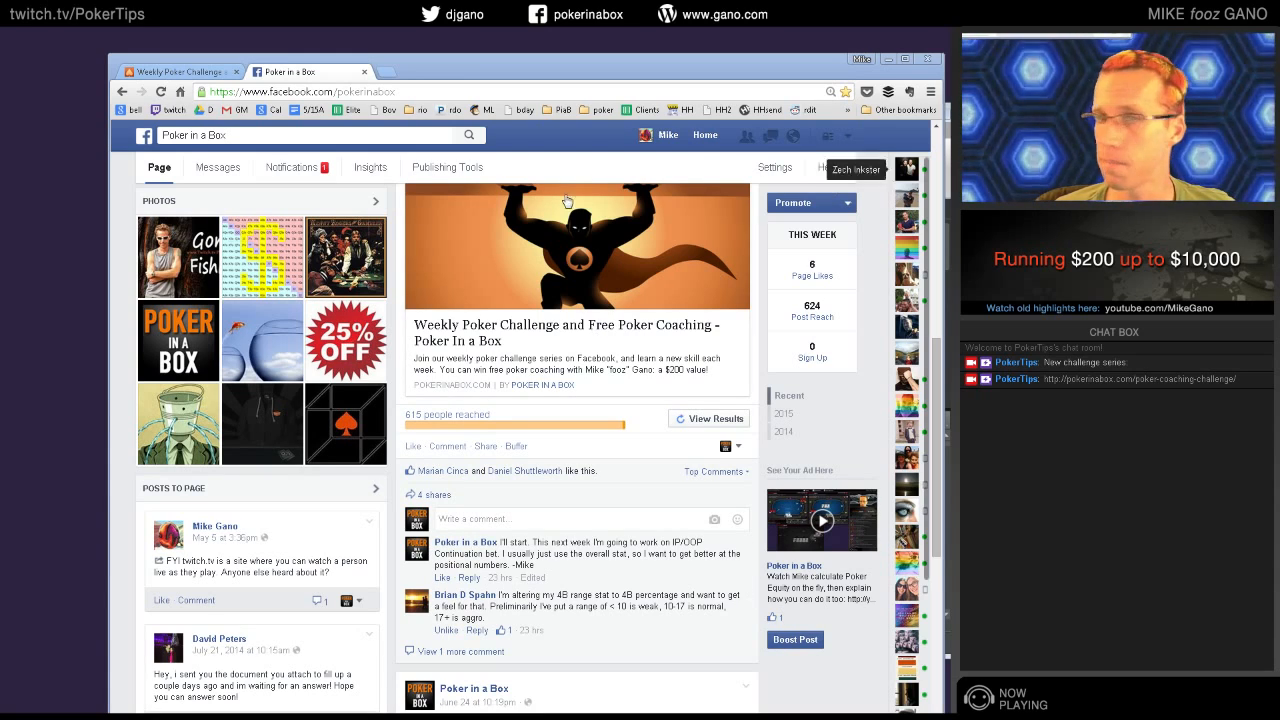
Shift the browser window aside, return to the Weekly Poker Challenge page and minimize the browser to get back to Hold'em Manager
drag(786, 75, 735, 73)
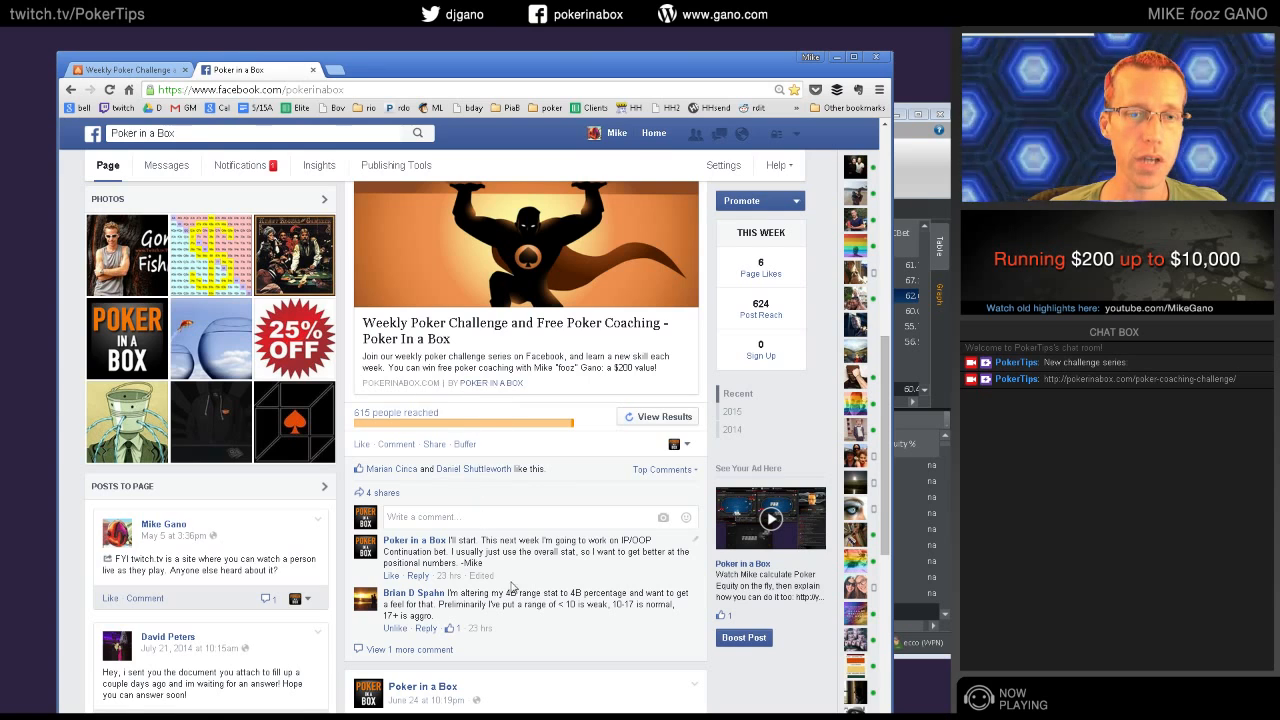
scroll(506, 500, up, 2)
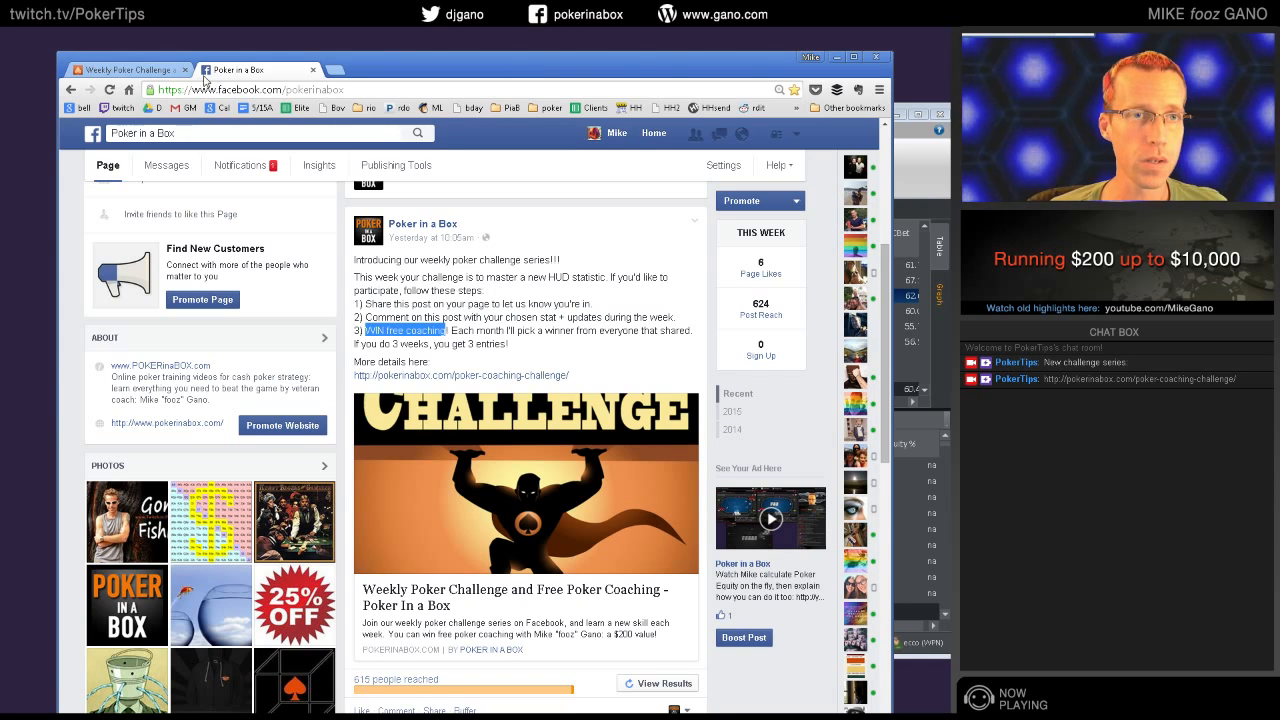
click(128, 69)
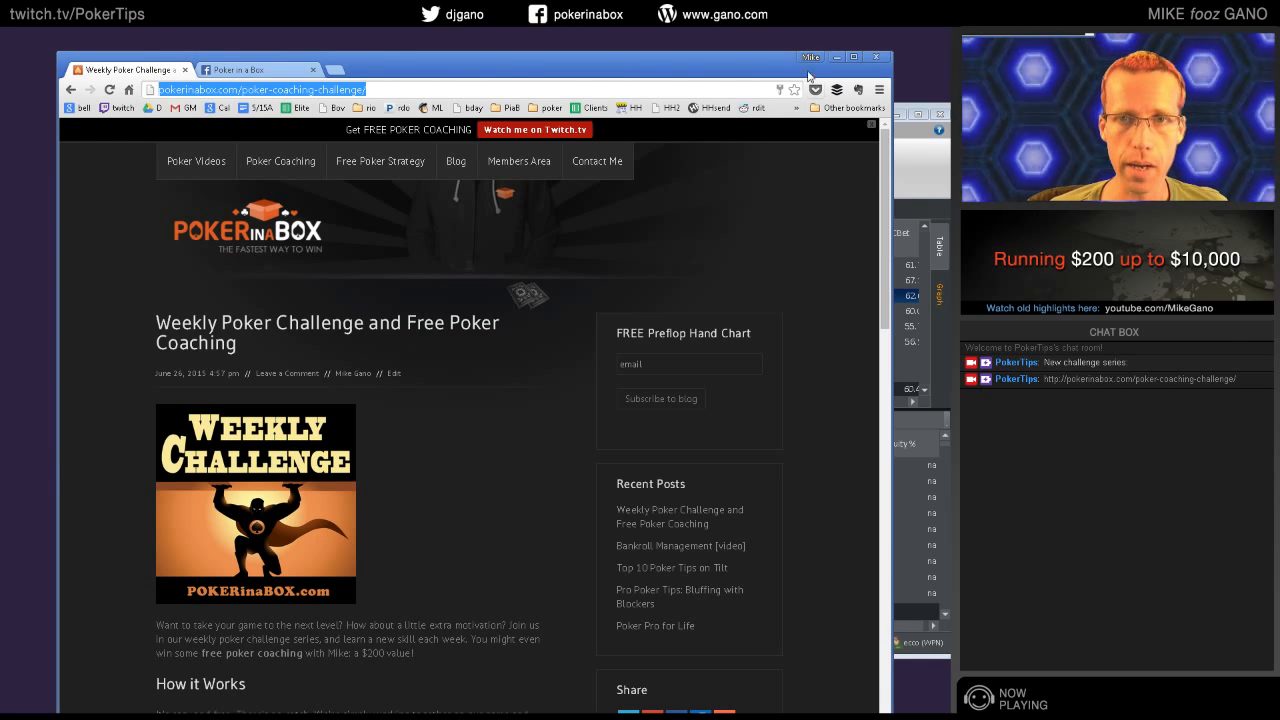
click(838, 57)
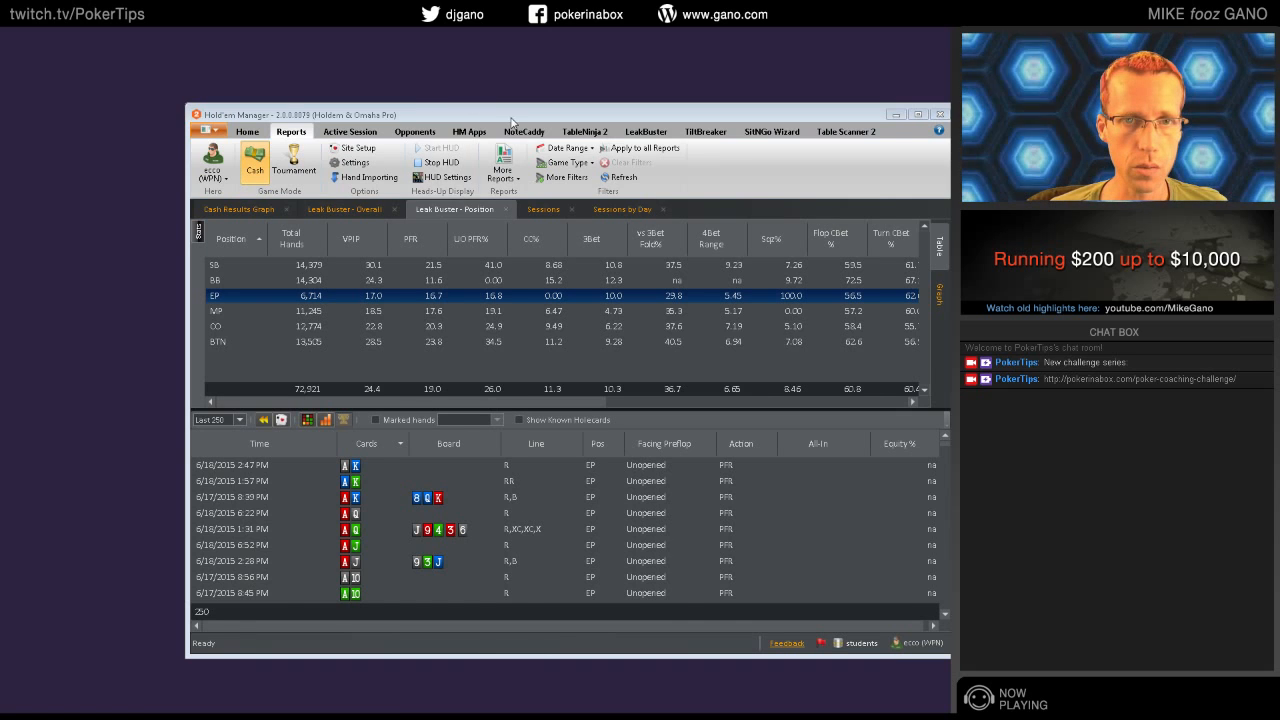
Make PGC_10k the active database in the Database Manager, confirm the change and close the dialog
drag(485, 104, 516, 102)
click(280, 130)
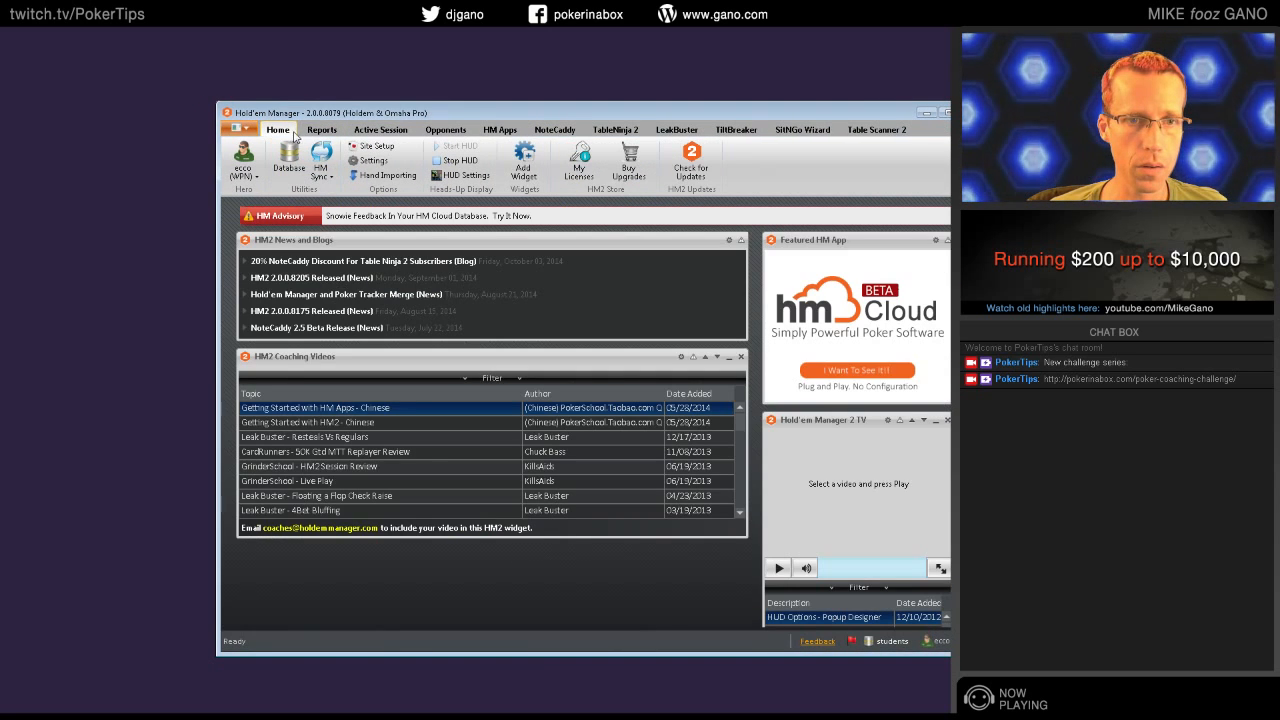
click(316, 133)
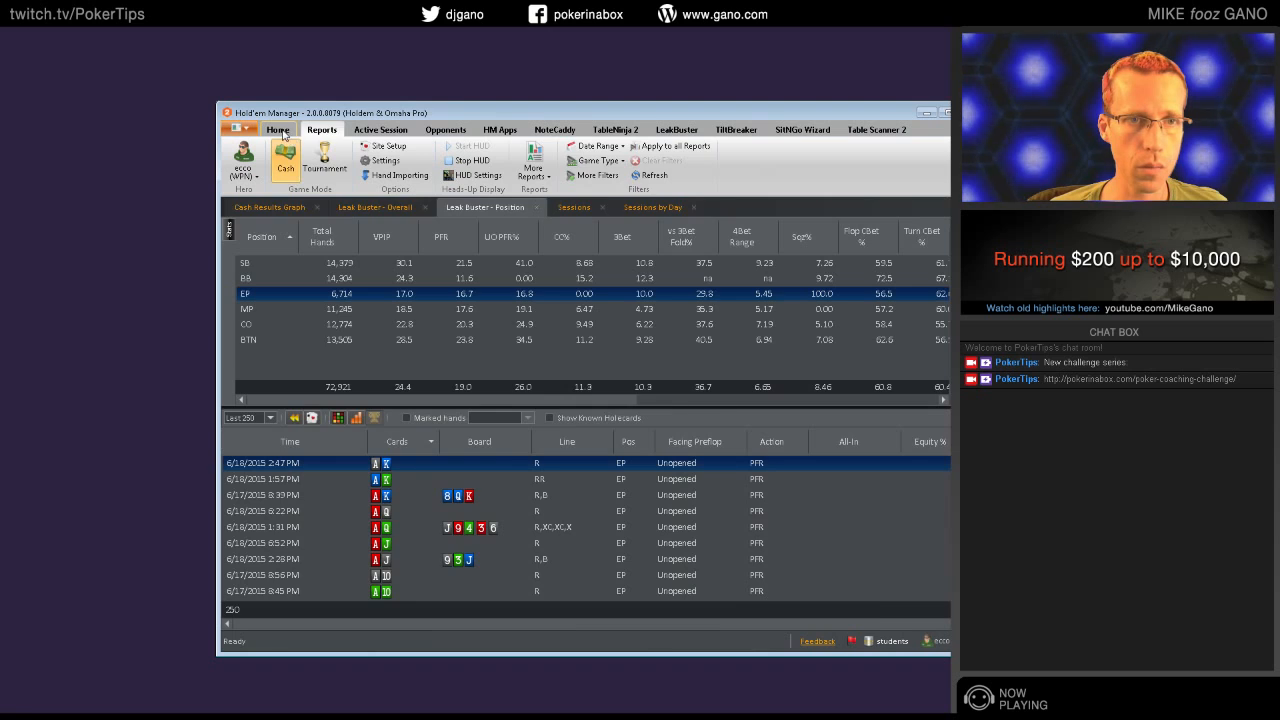
click(280, 131)
click(288, 157)
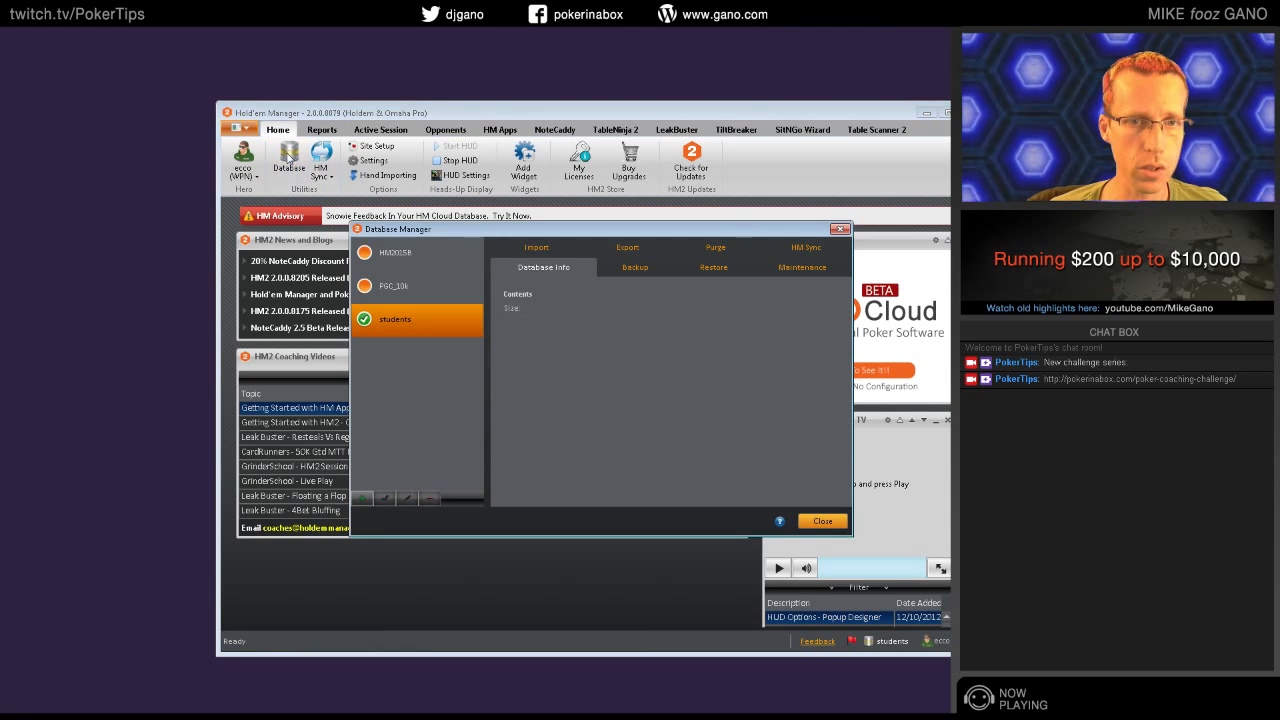
double_click(422, 286)
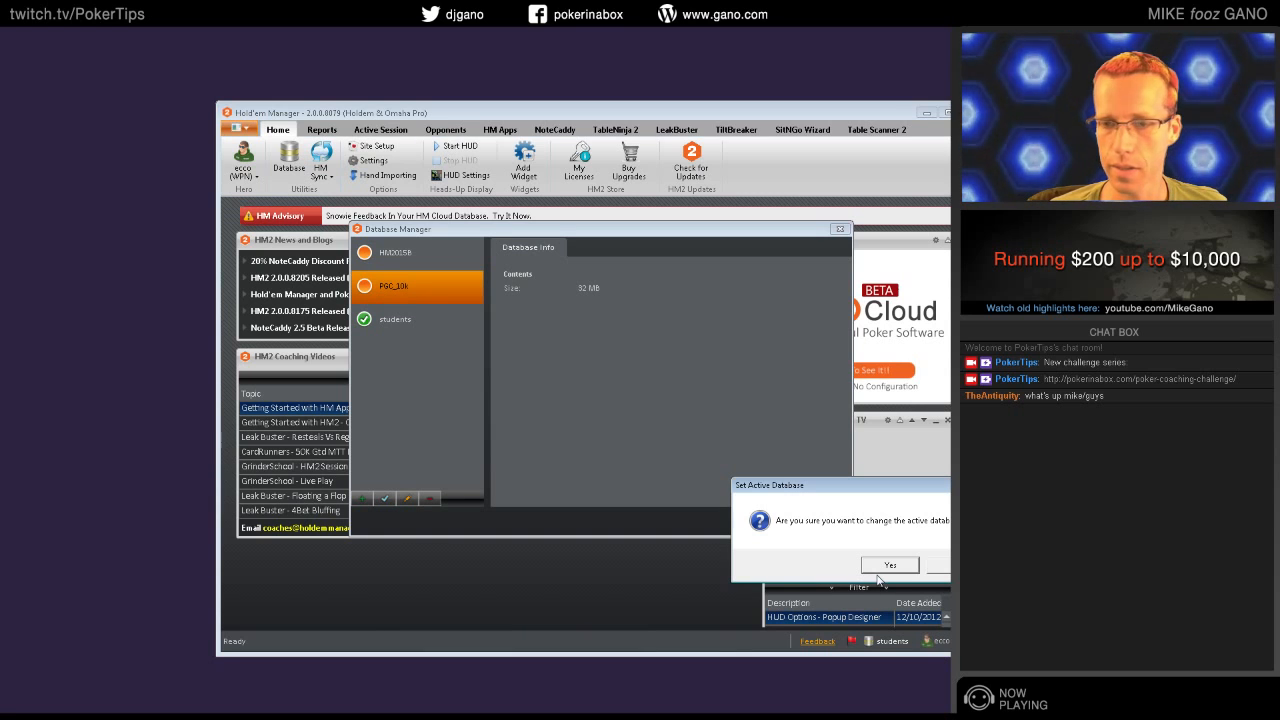
click(895, 568)
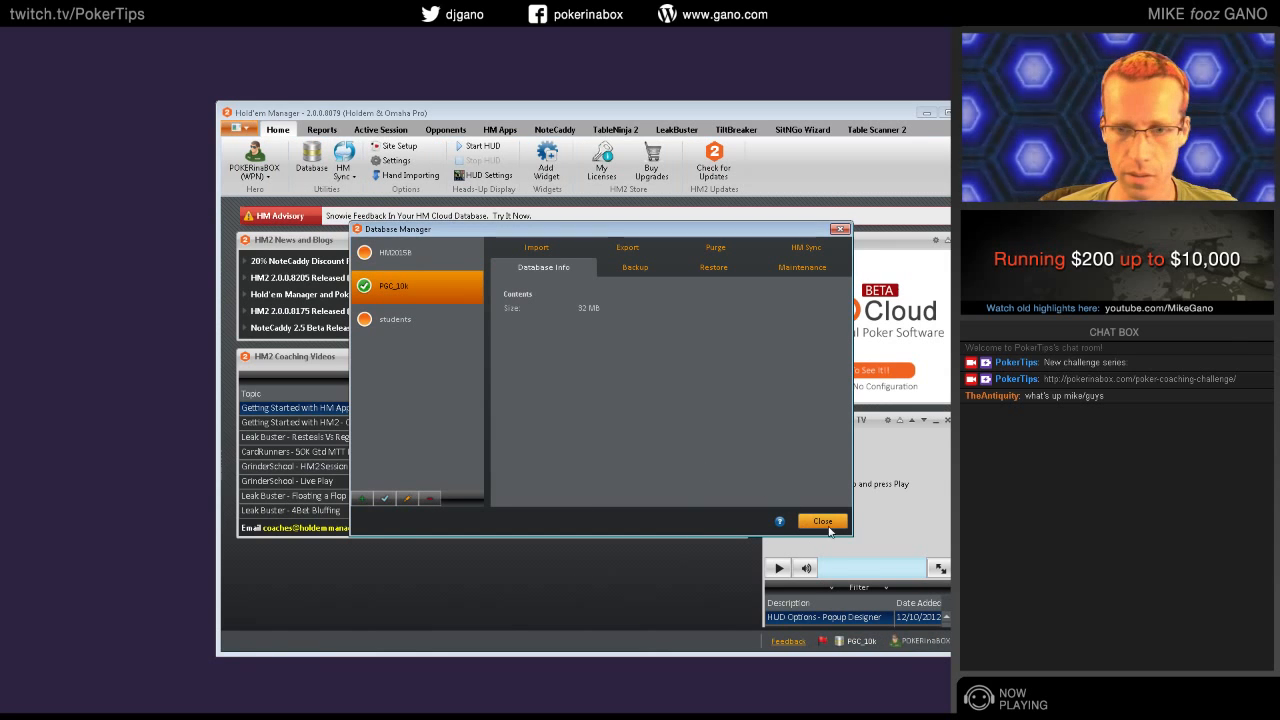
click(824, 523)
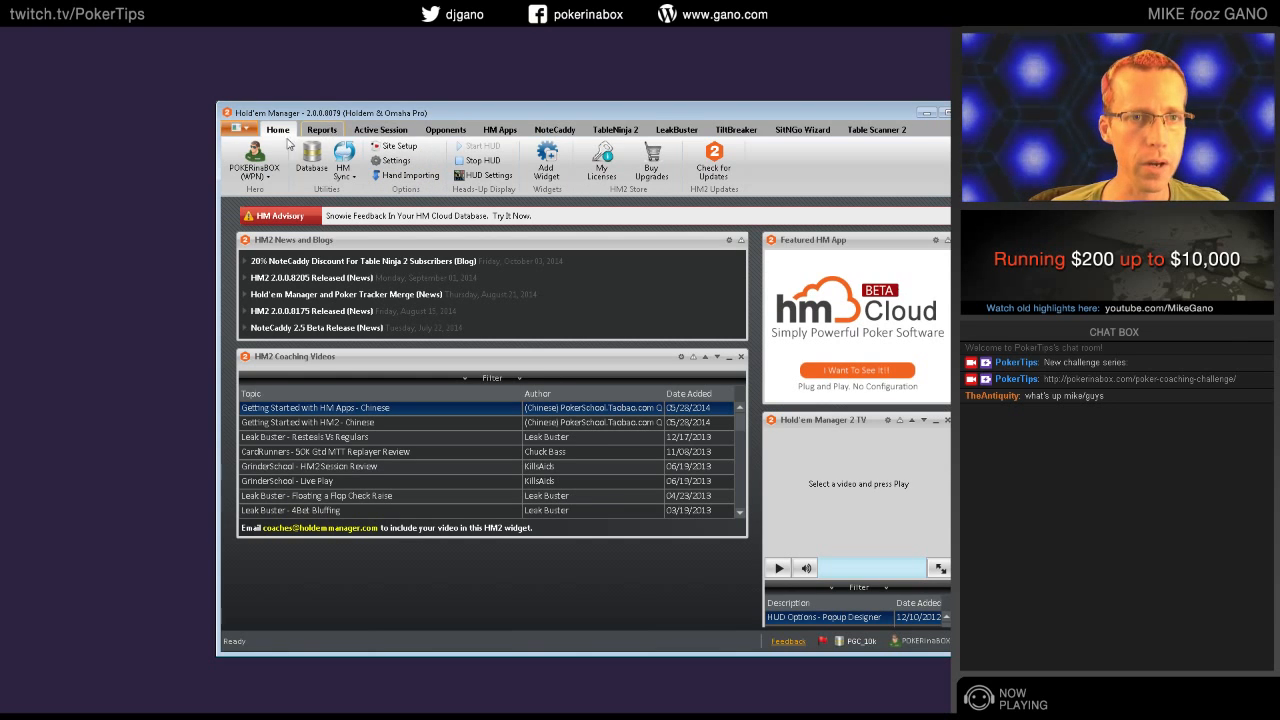
Check the available hero players without changing the selection, and move the Hold'em Manager window fully into view
click(268, 176)
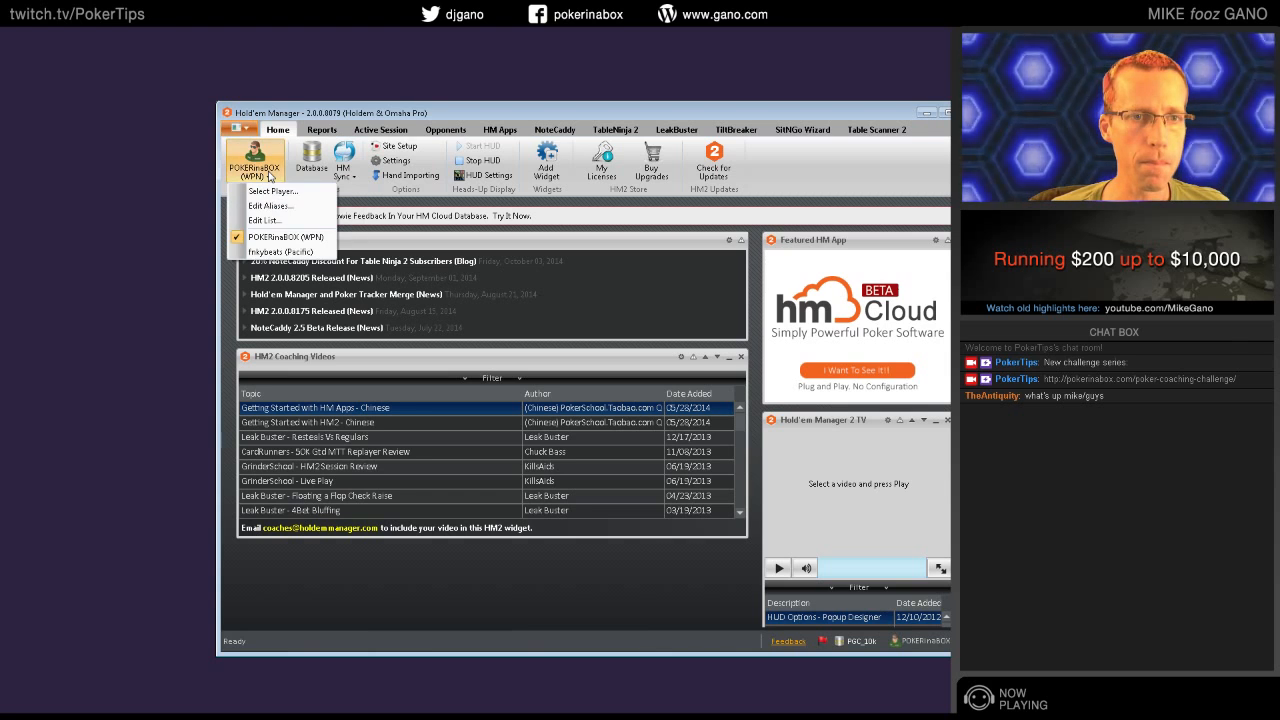
click(352, 573)
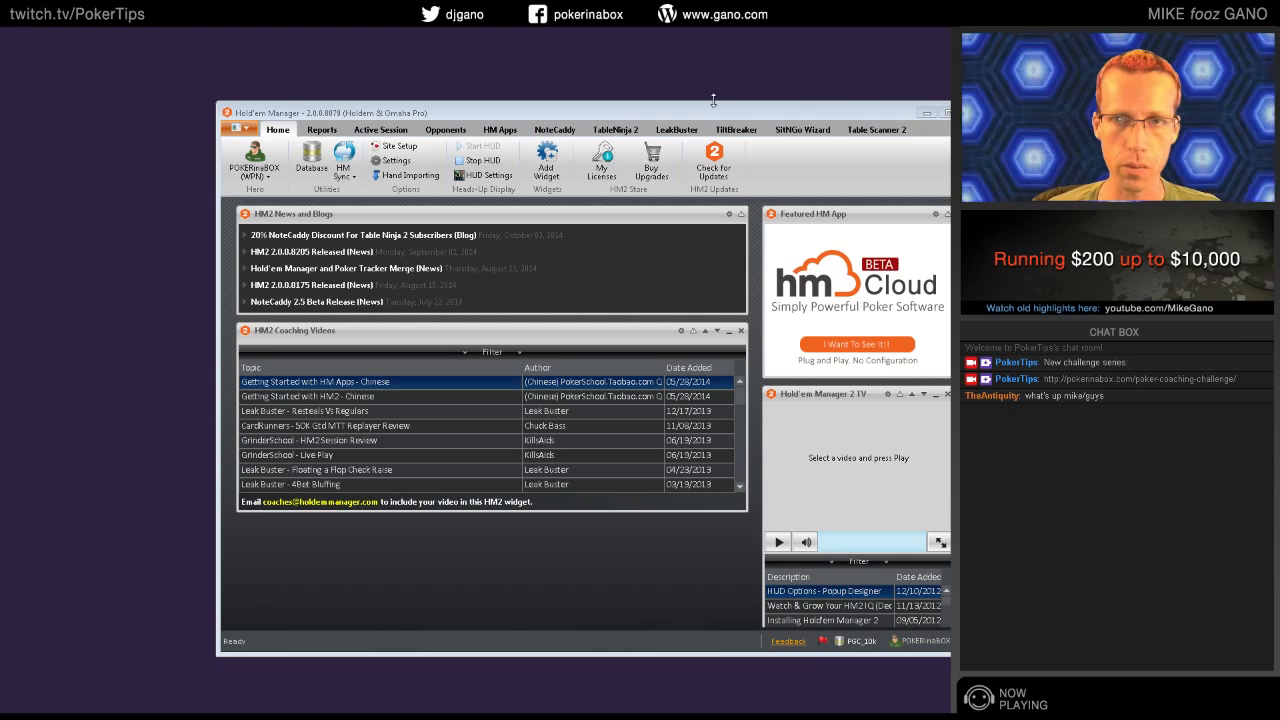
drag(829, 108, 764, 84)
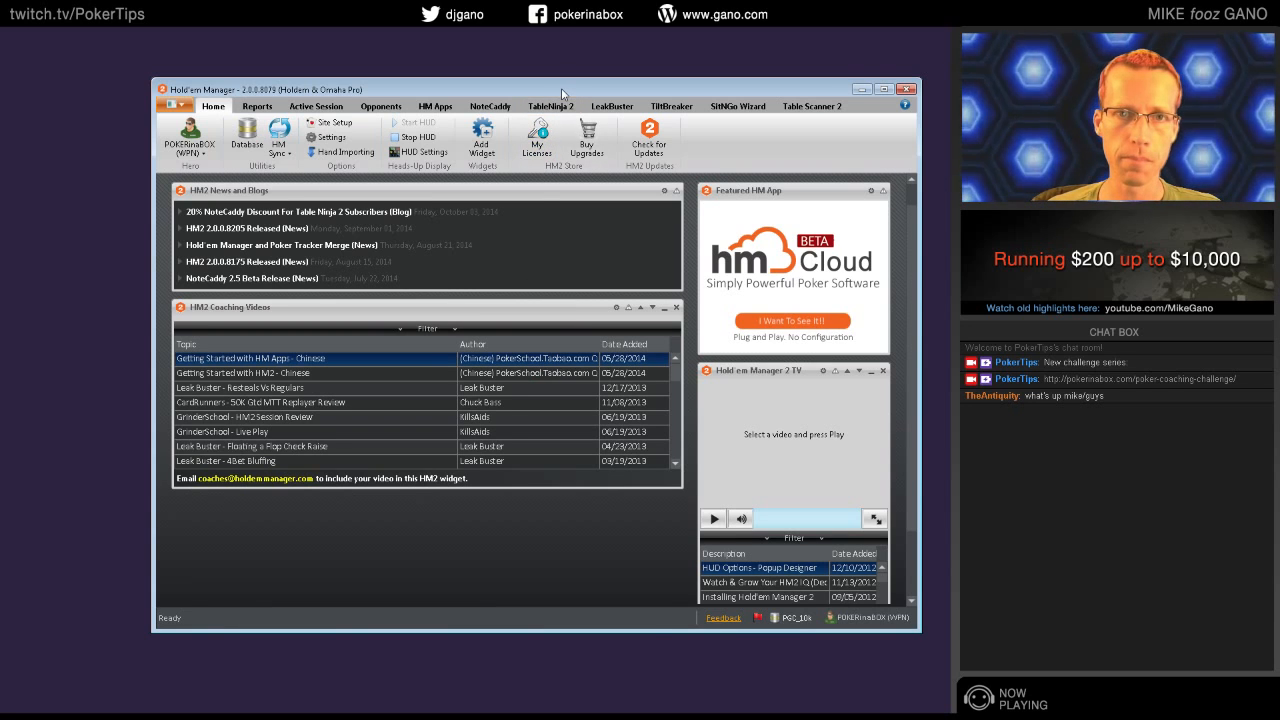
drag(562, 94, 573, 96)
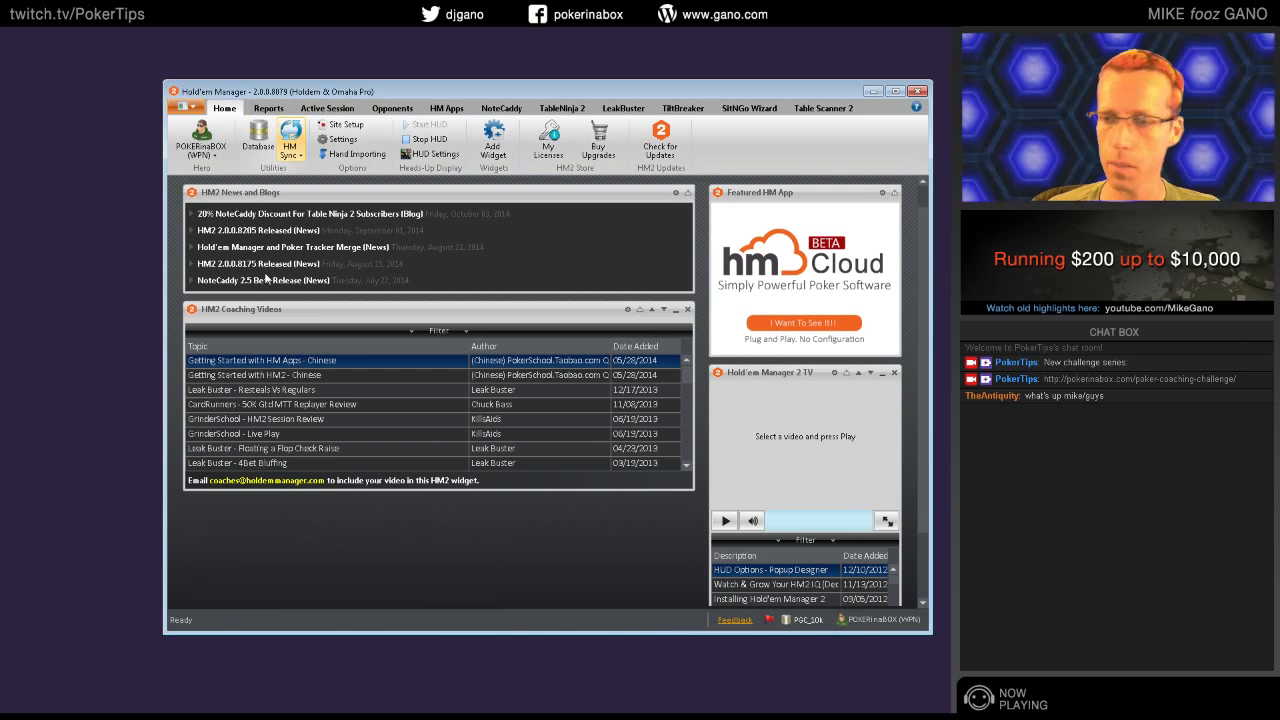
View the Leak Buster position report, check the active database in the Database Manager and close the dialog
click(268, 110)
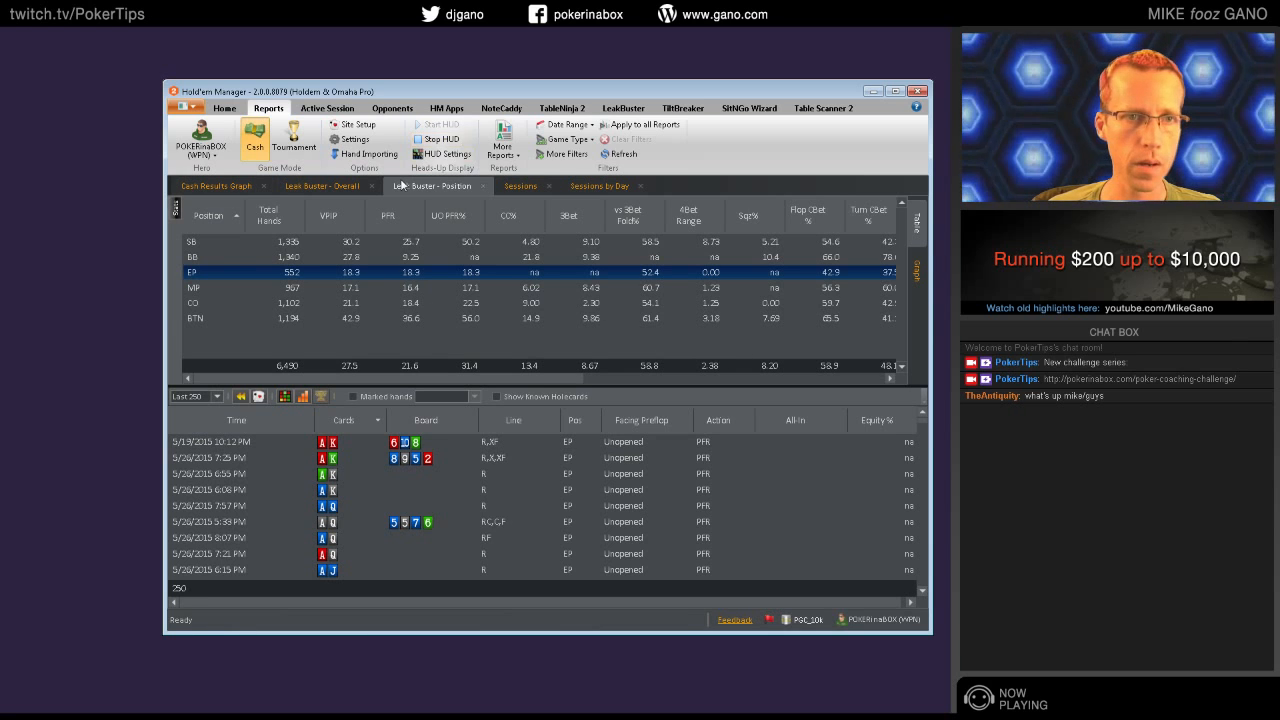
click(226, 109)
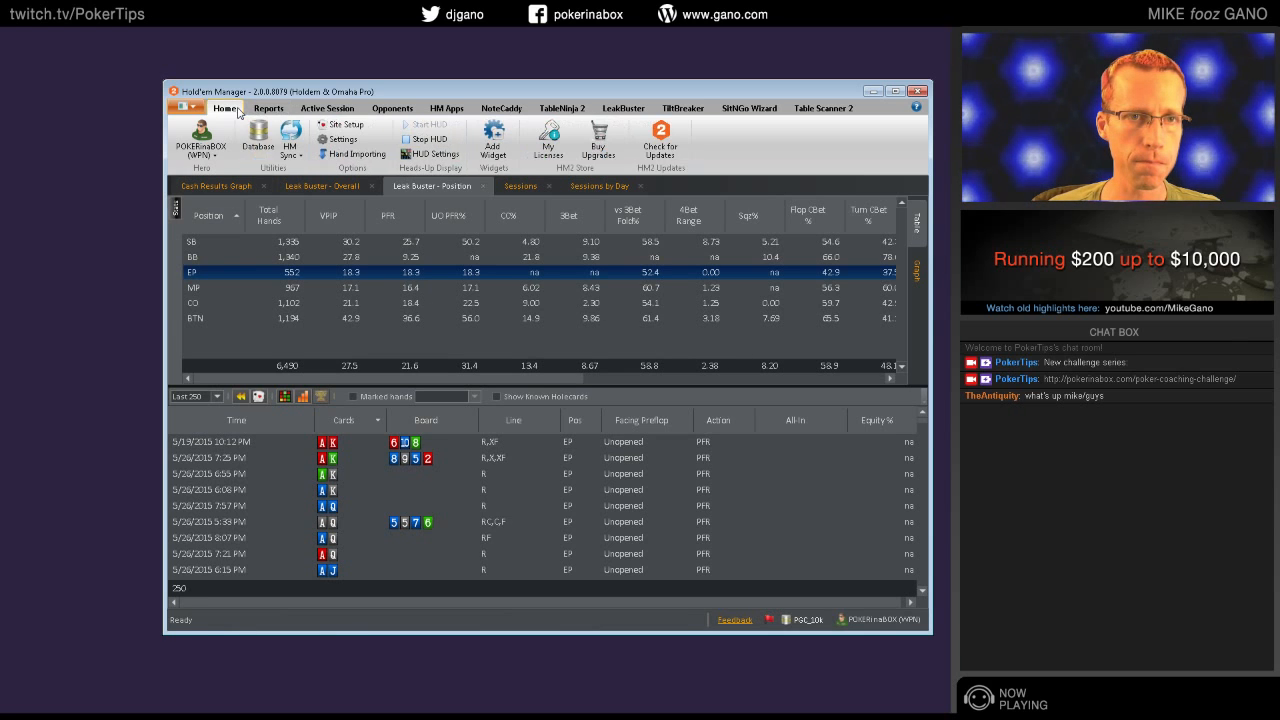
click(258, 140)
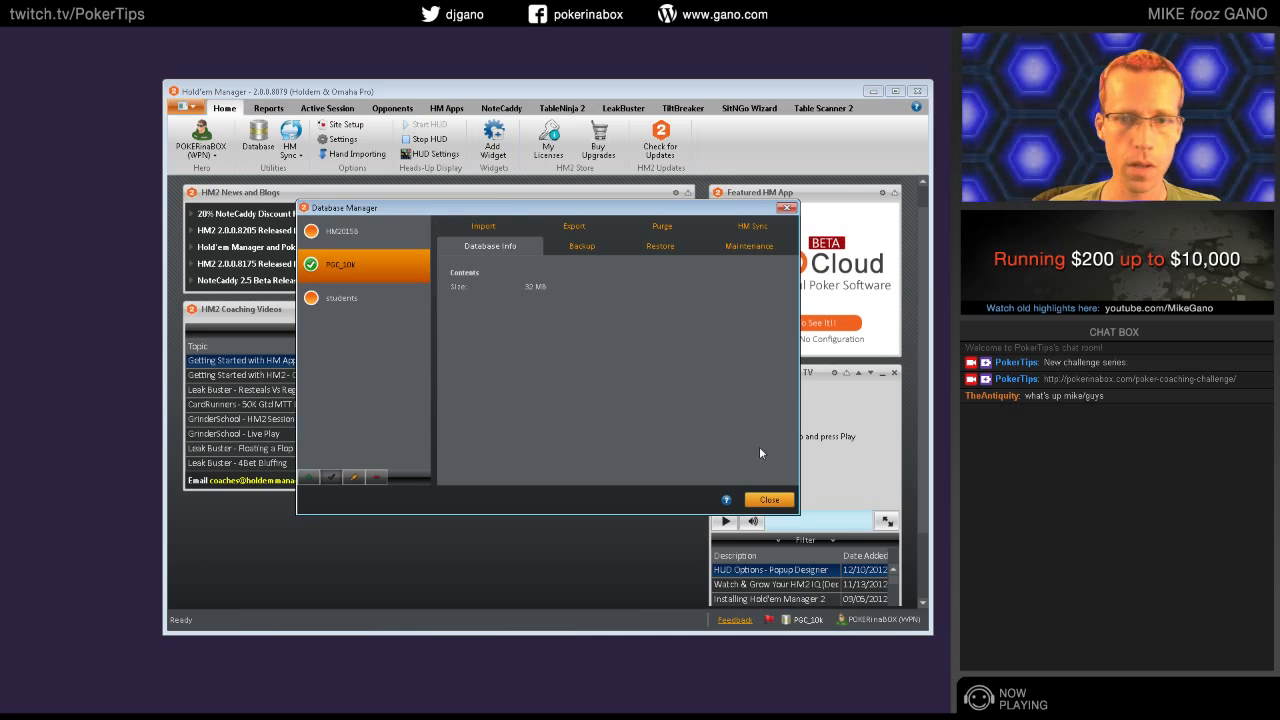
click(769, 499)
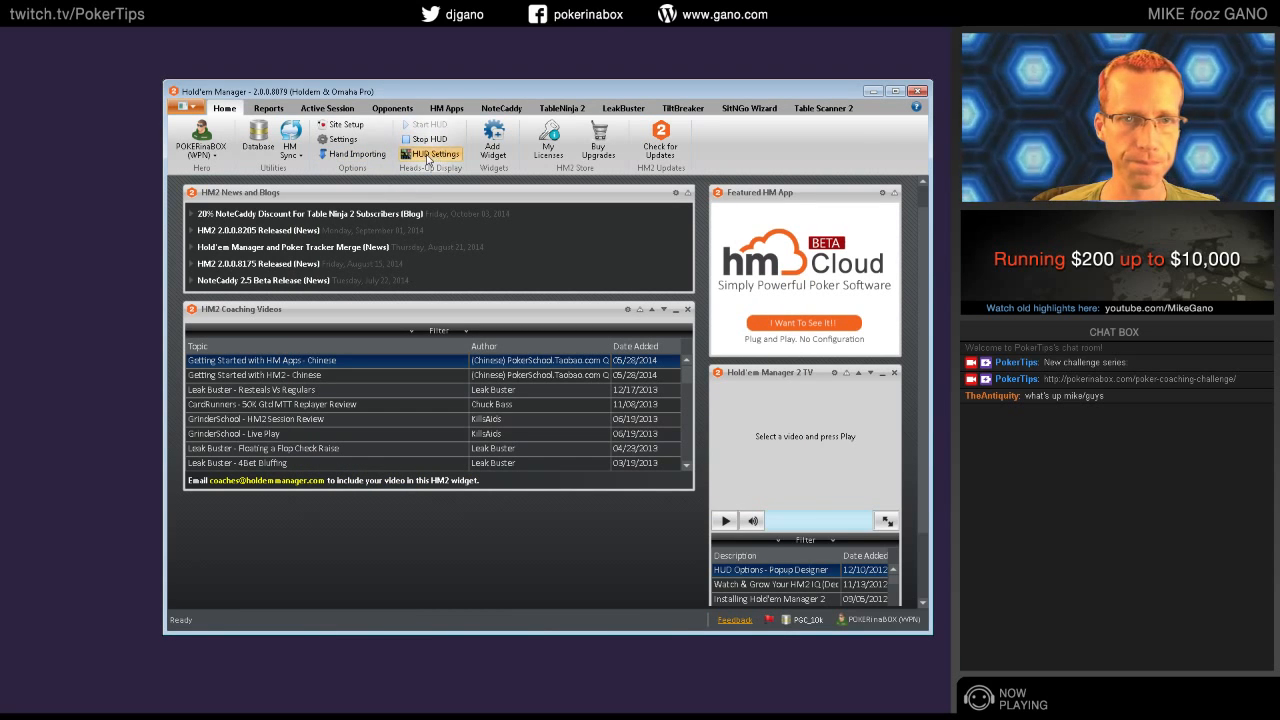
Upgrade the HUD to the new popups in the HUD settings, accept the backup and replacement, and move the settings window aside
click(428, 157)
drag(806, 296, 538, 240)
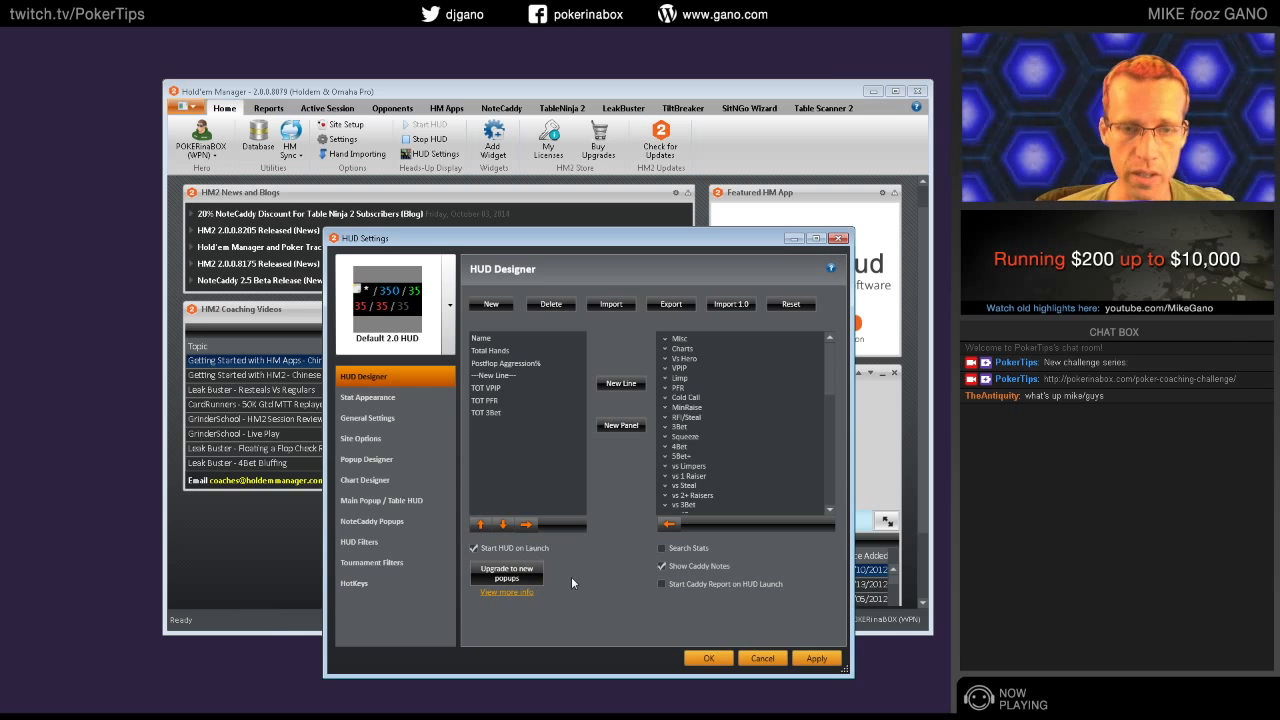
click(496, 578)
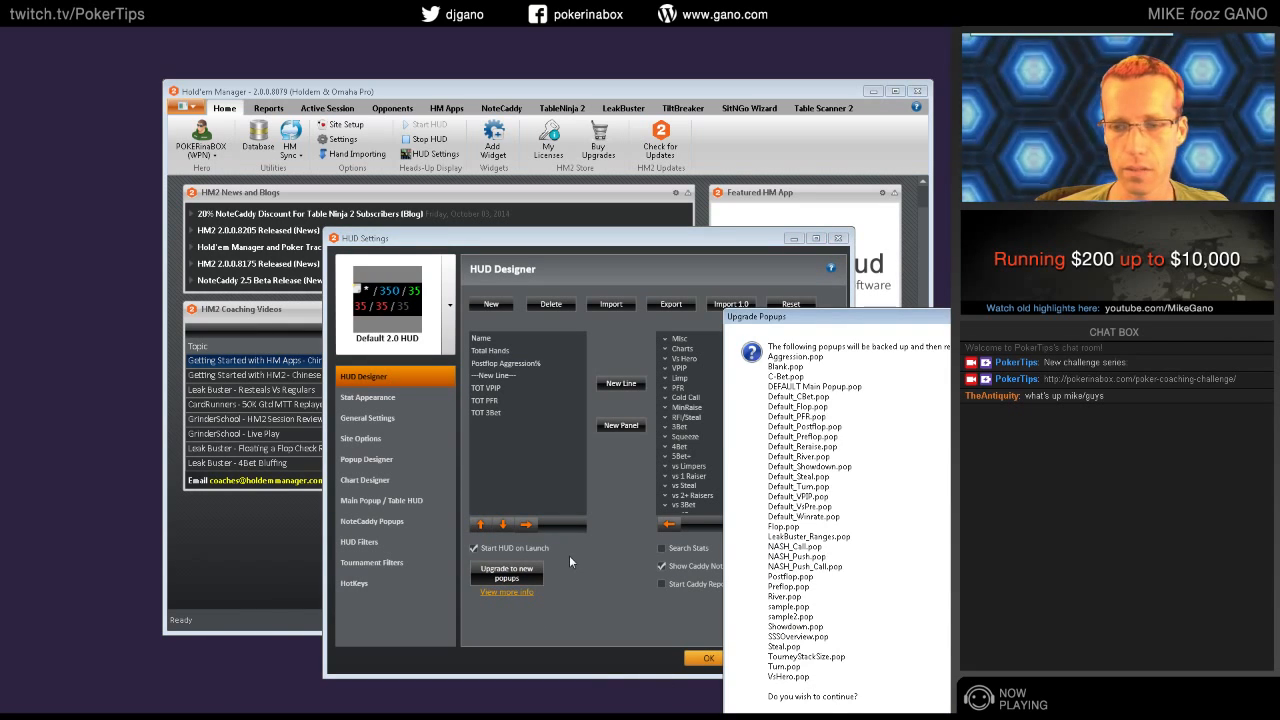
click(900, 716)
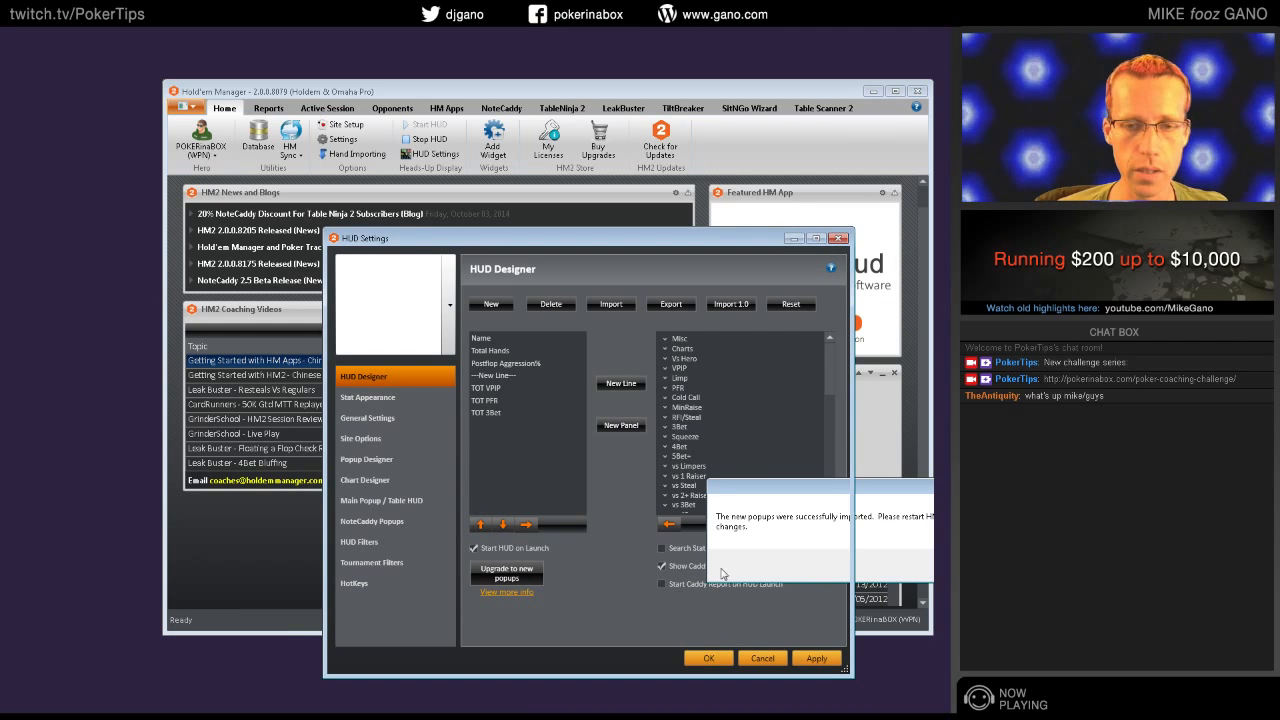
click(776, 506)
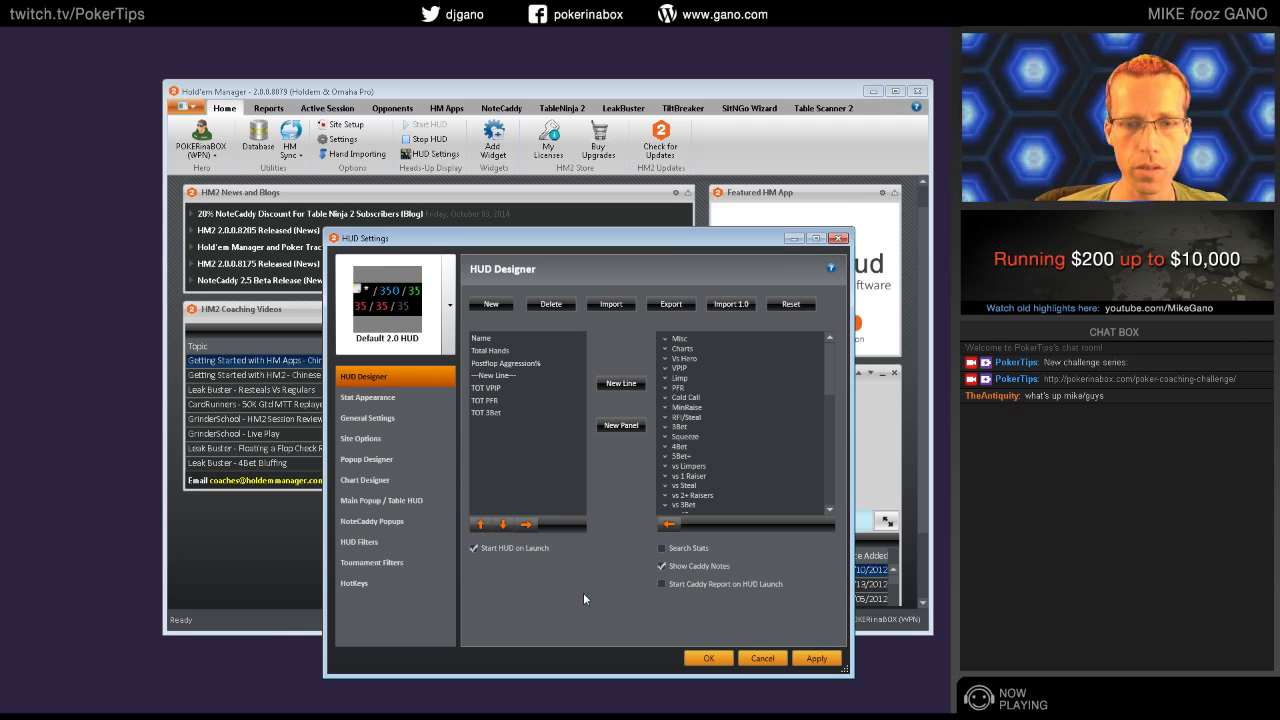
drag(550, 248, 746, 240)
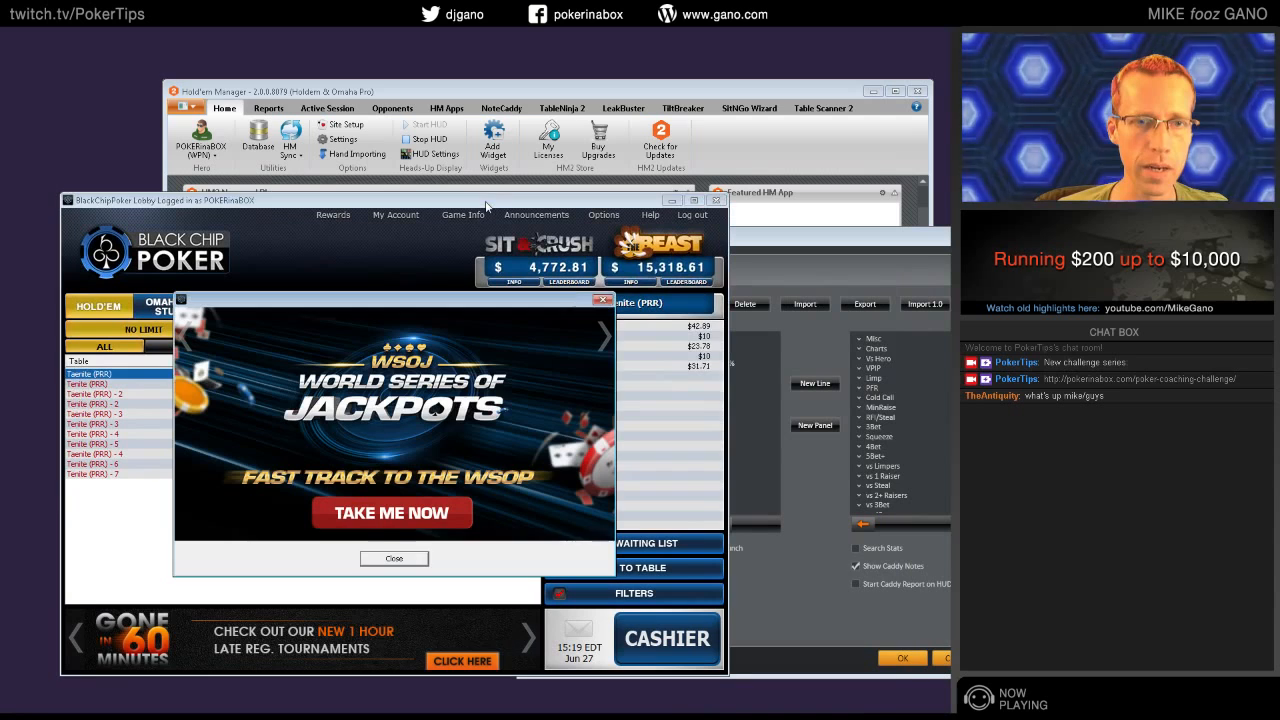
Dismiss the promotion in the BlackChipPoker lobby, list the high-stakes no-limit hold'em games and open the $5/$10 Labradorite (PRR) - 2 table
click(393, 560)
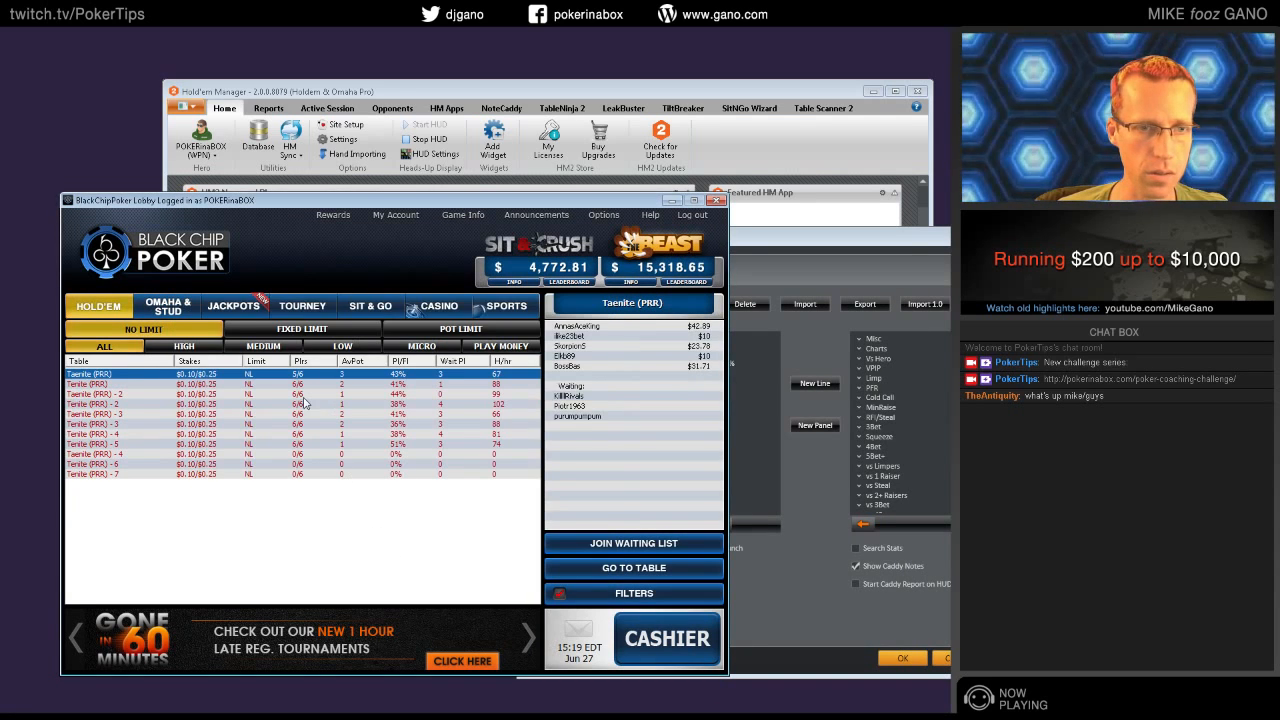
click(320, 425)
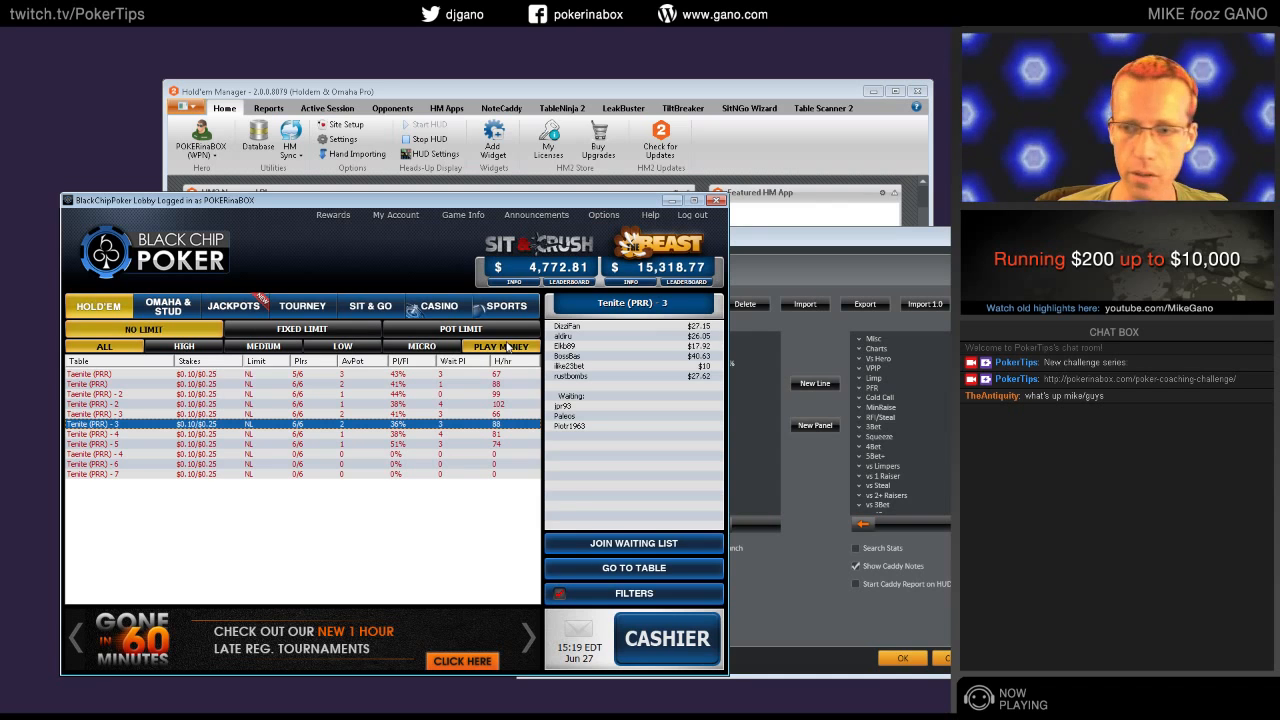
click(263, 346)
click(202, 349)
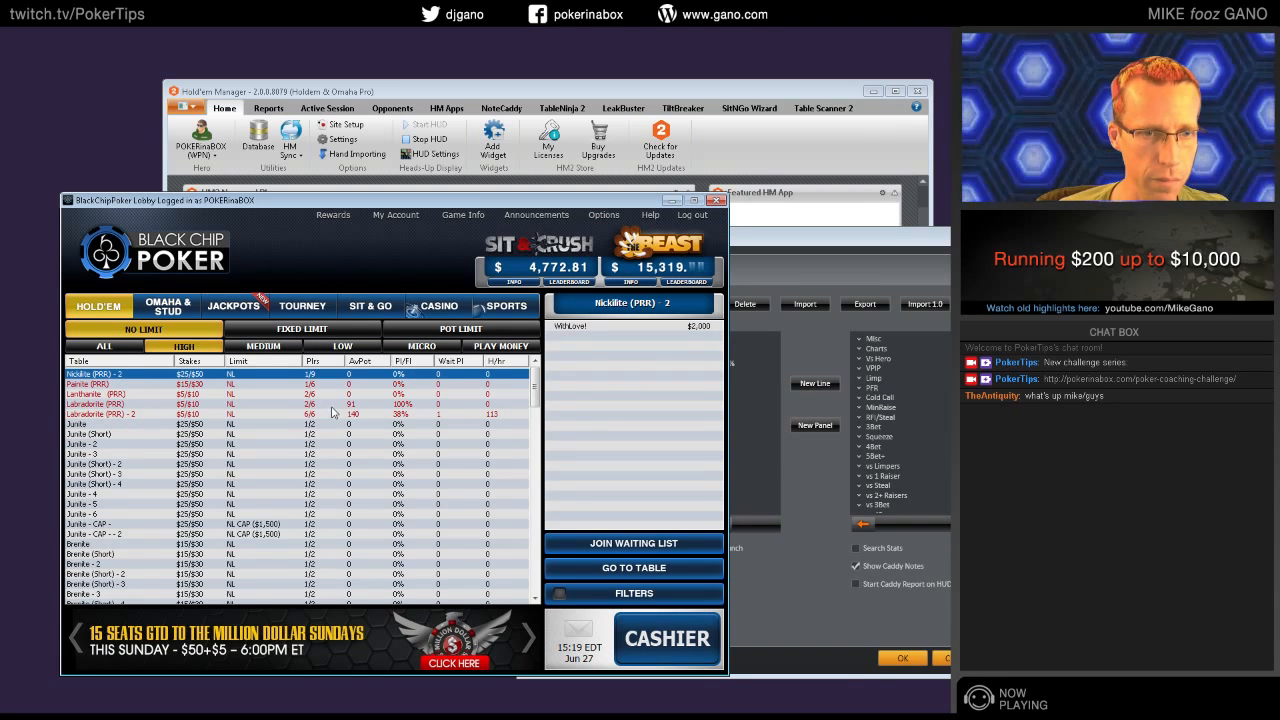
double_click(340, 414)
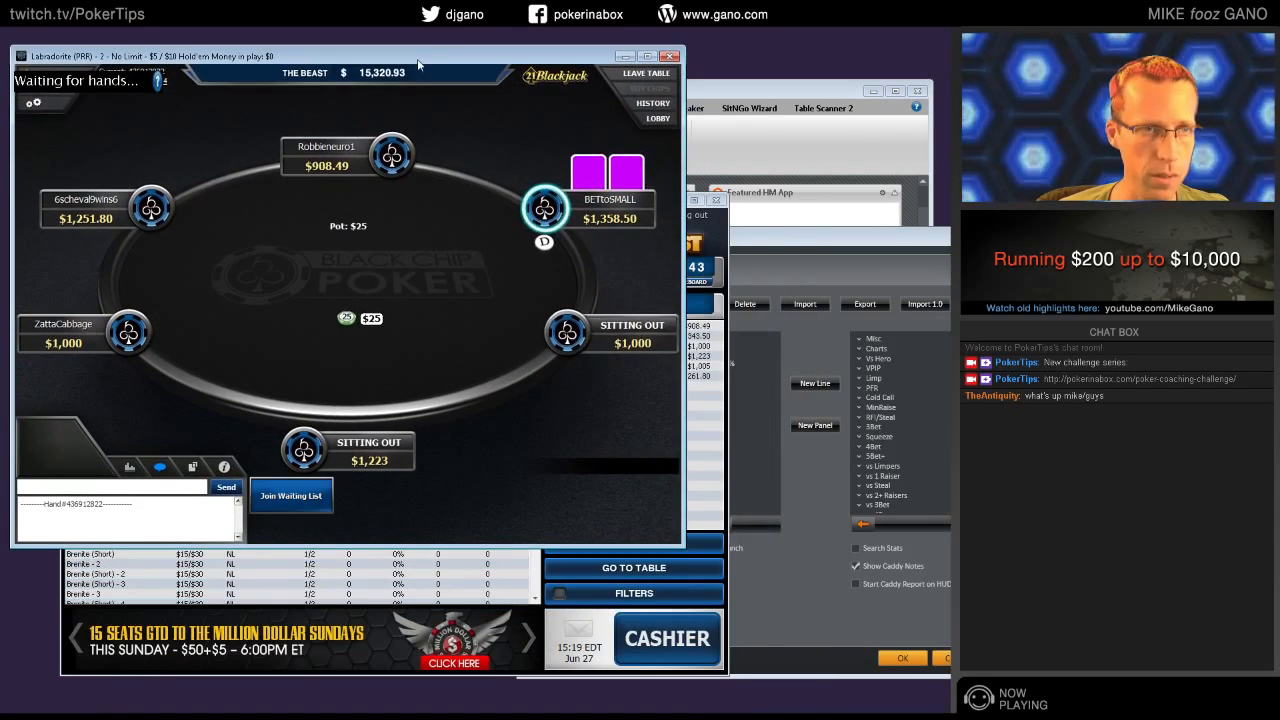
Shrink the Labradorite table window, minimize the poker lobby and place the Hold'em Manager window beside the table
drag(685, 98, 276, 46)
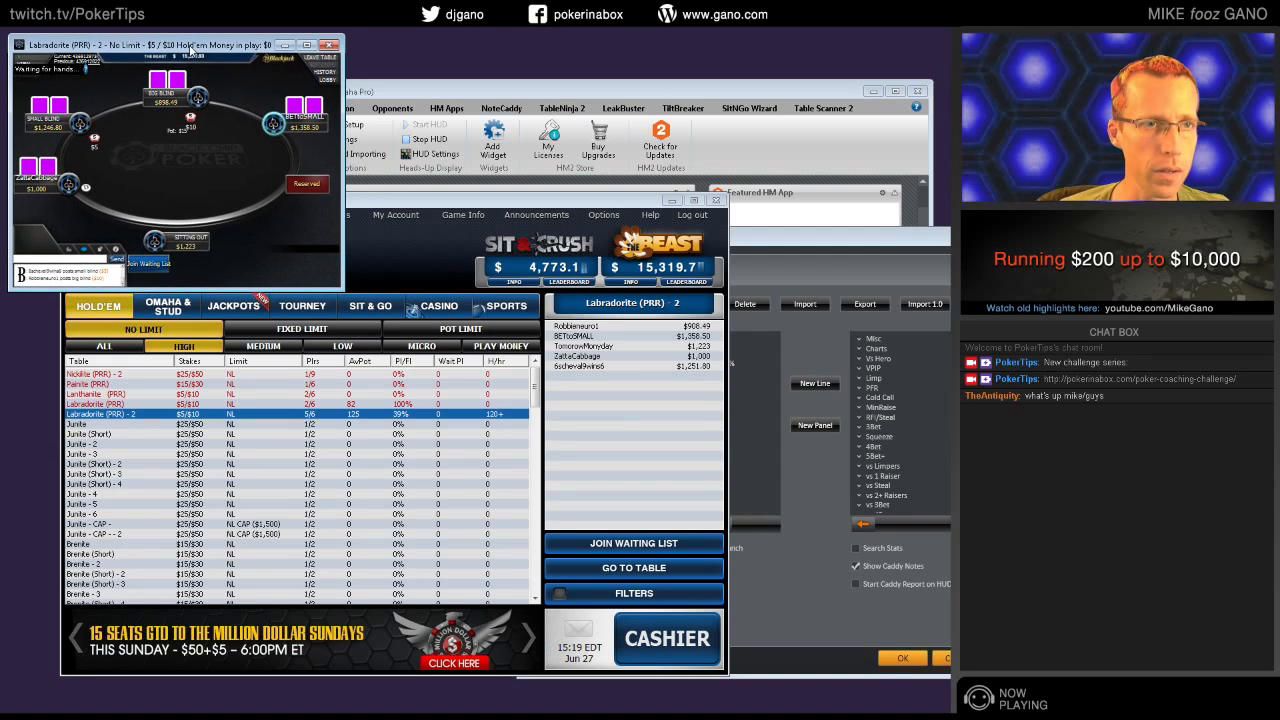
drag(343, 112, 368, 104)
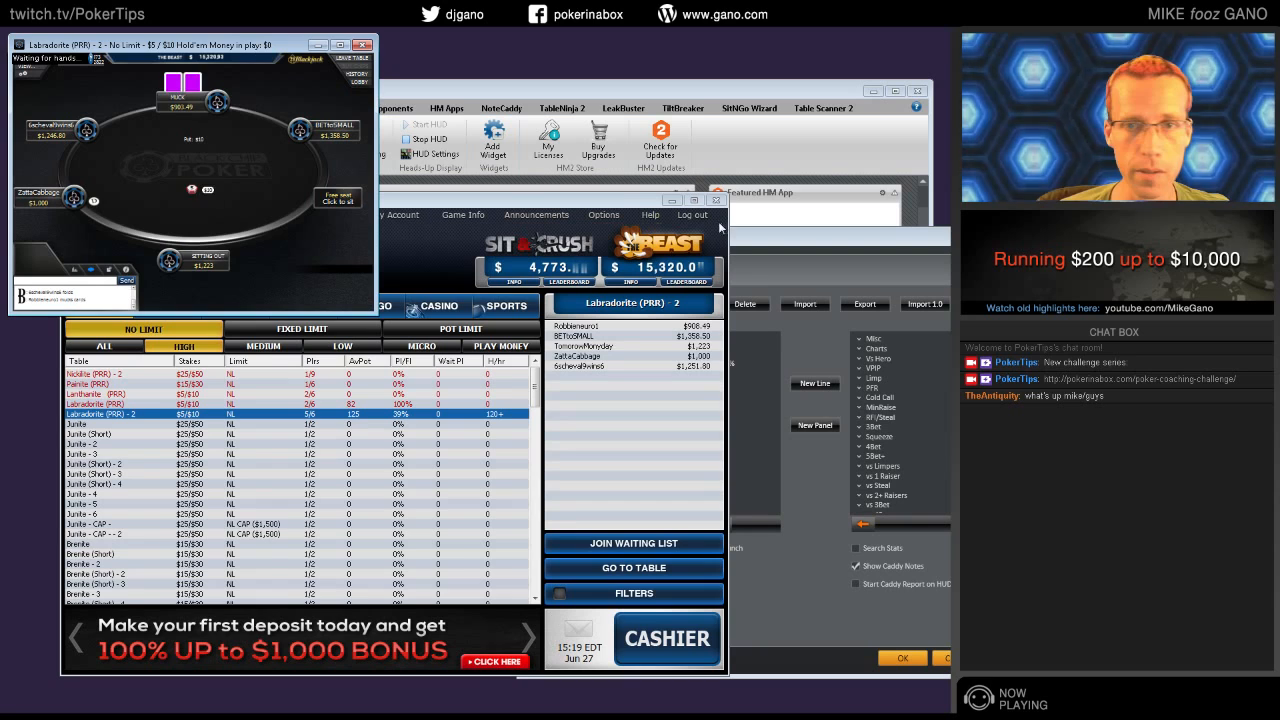
click(618, 207)
click(672, 201)
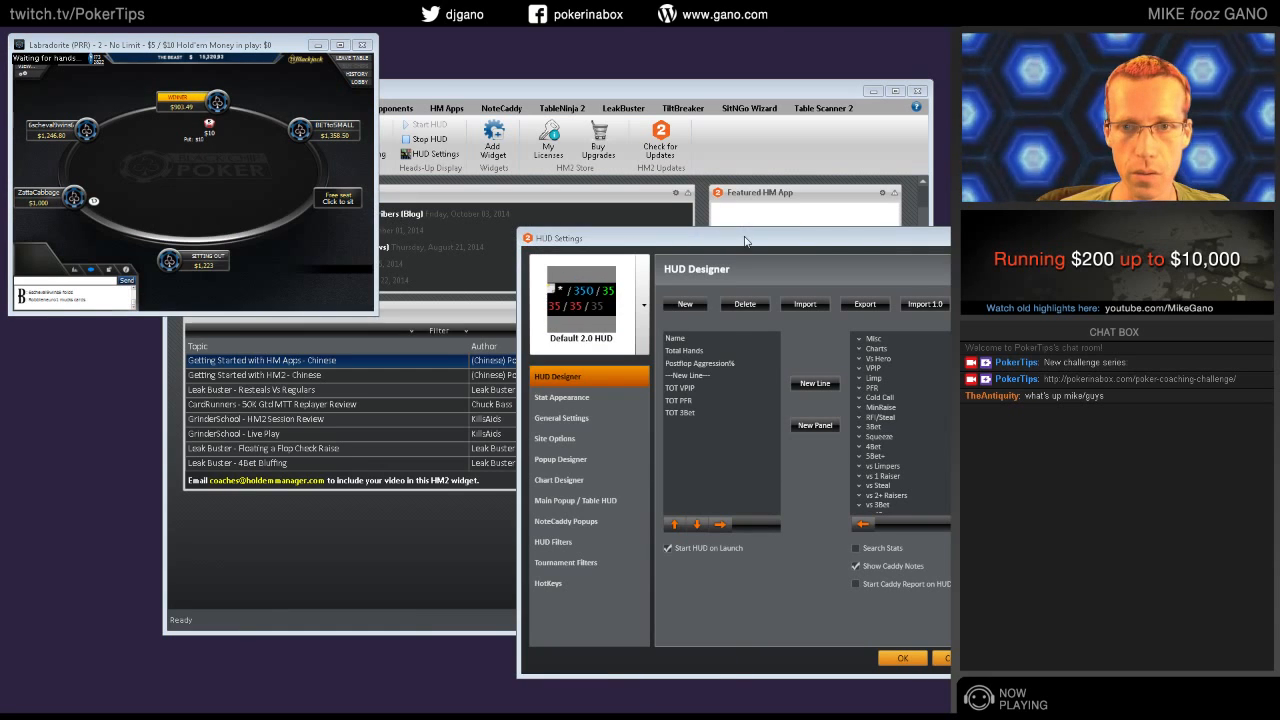
click(746, 238)
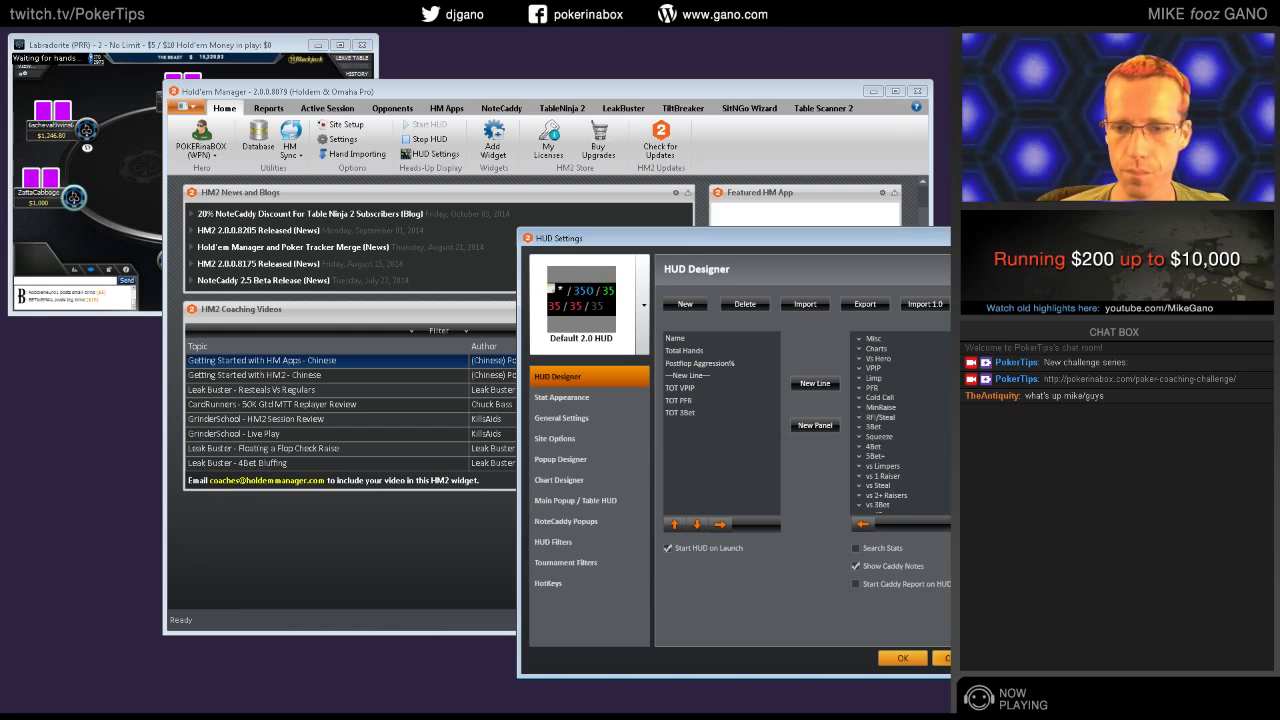
drag(504, 87, 720, 80)
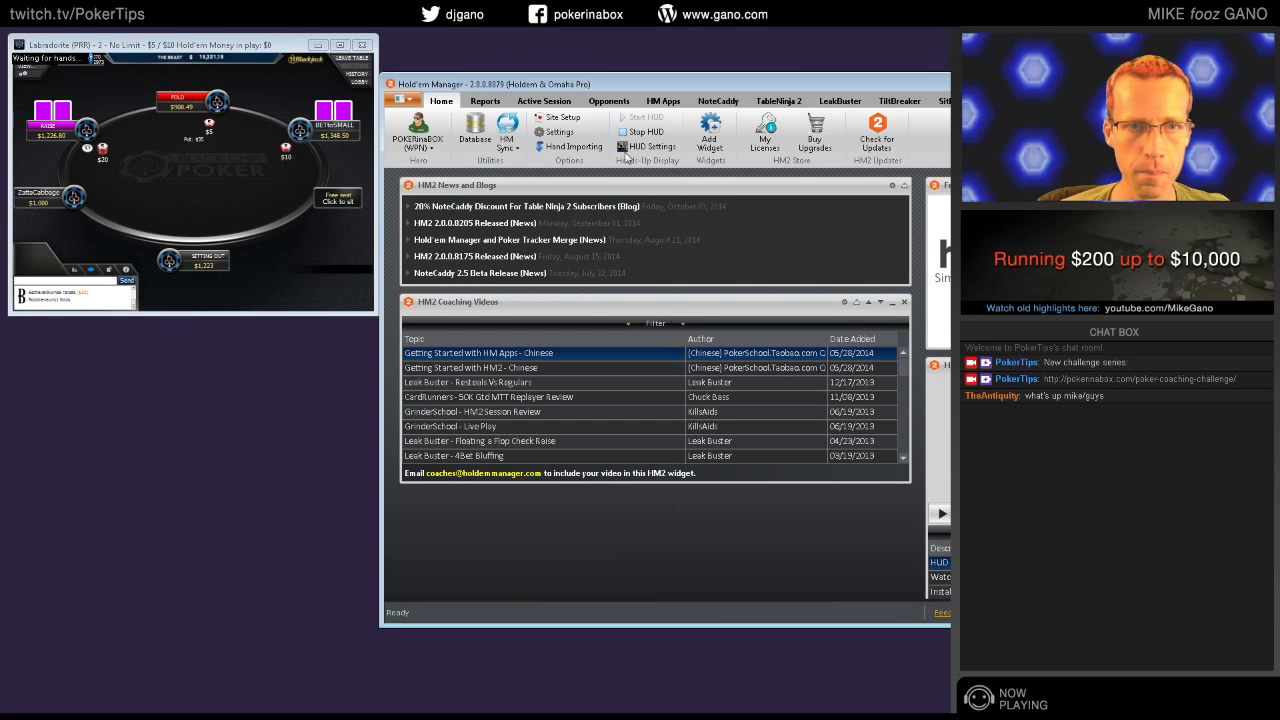
Upgrade to the new popups again from the HUD settings, accept the settings and close Hold'em Manager for a restart
click(484, 102)
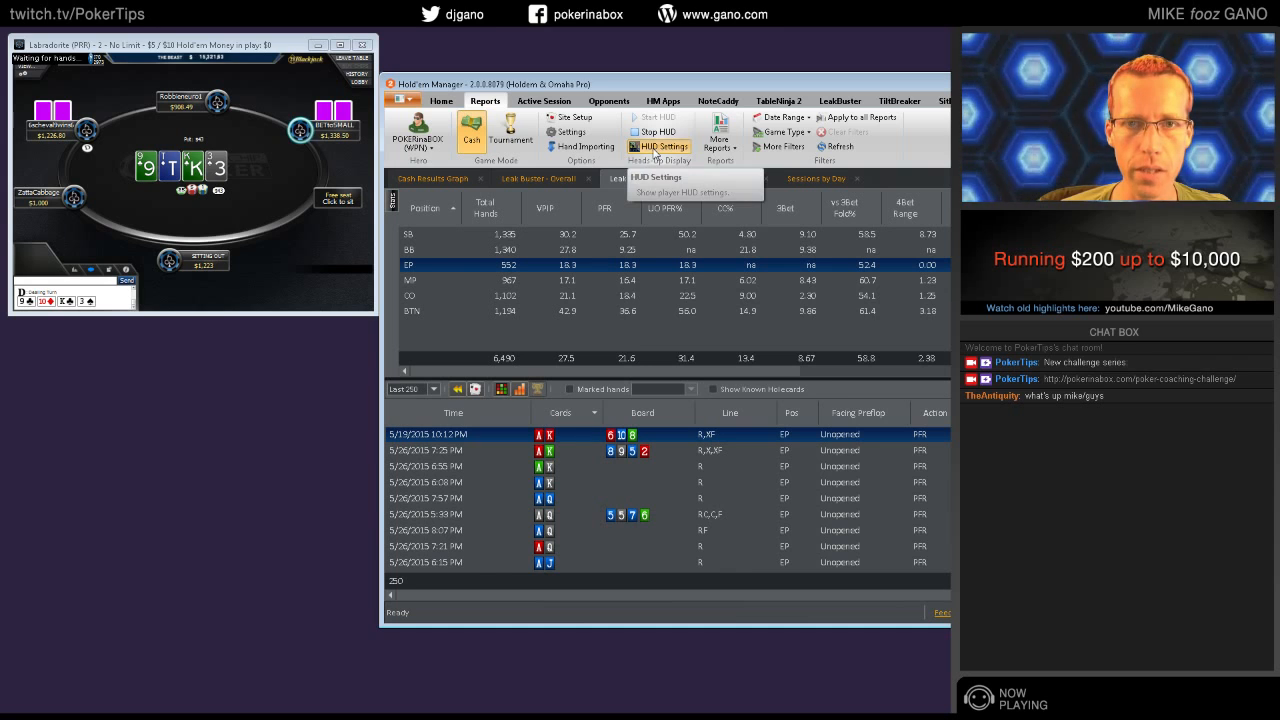
click(655, 150)
drag(547, 238, 573, 223)
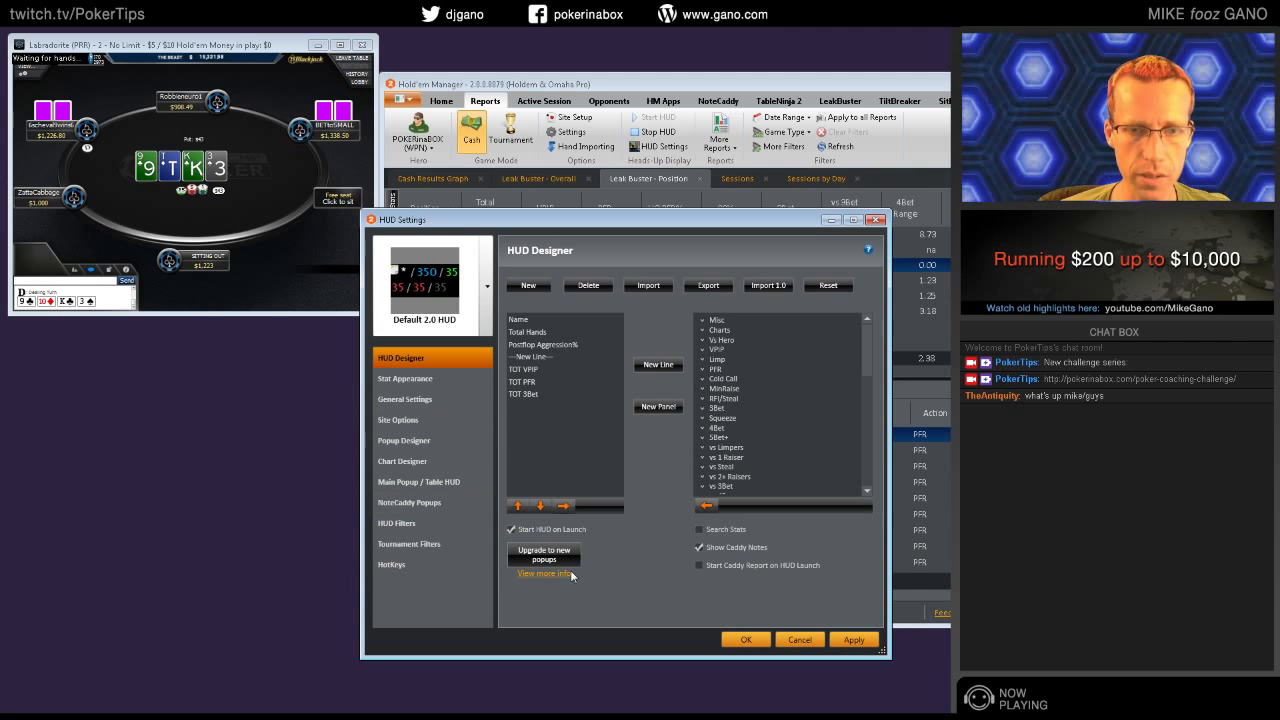
click(544, 554)
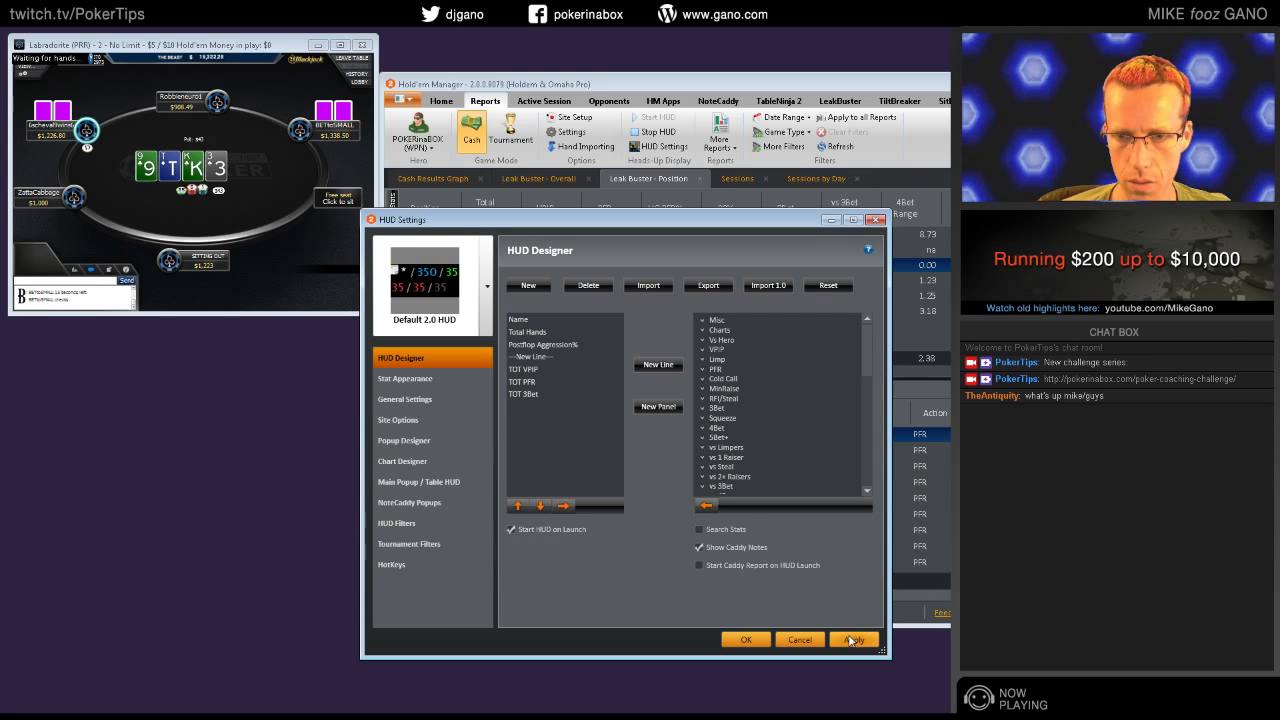
click(743, 638)
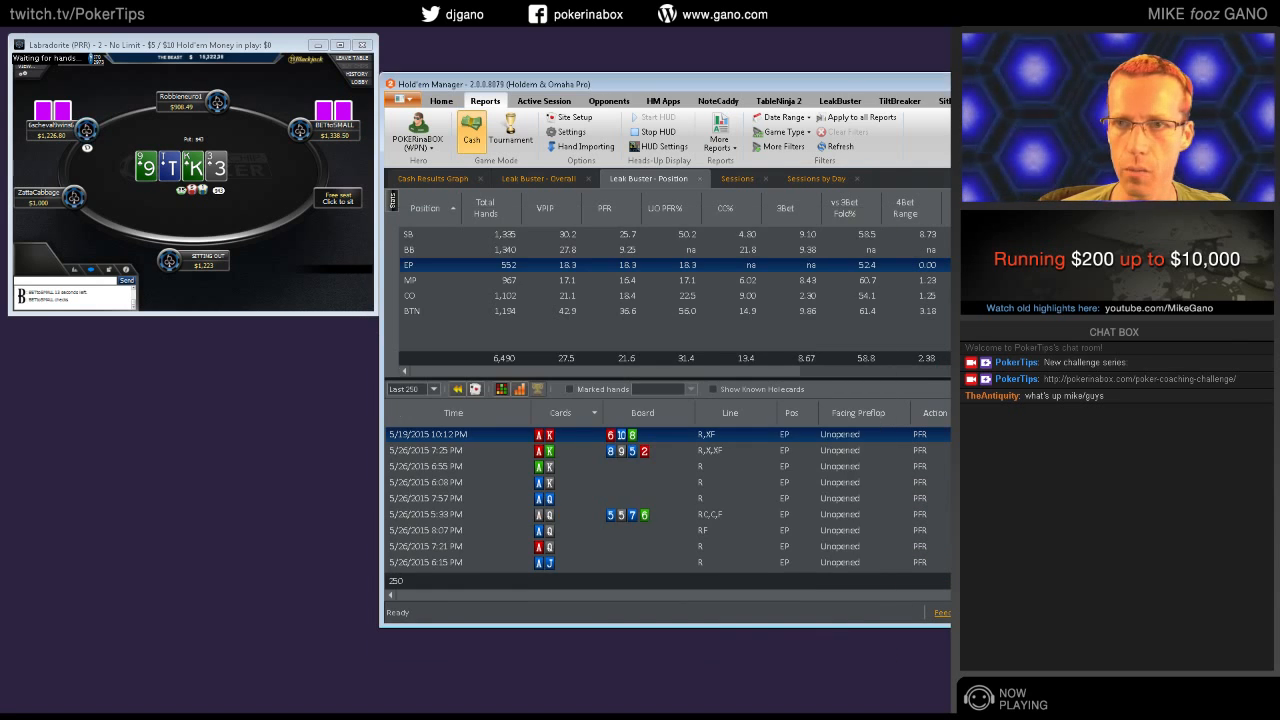
click(978, 84)
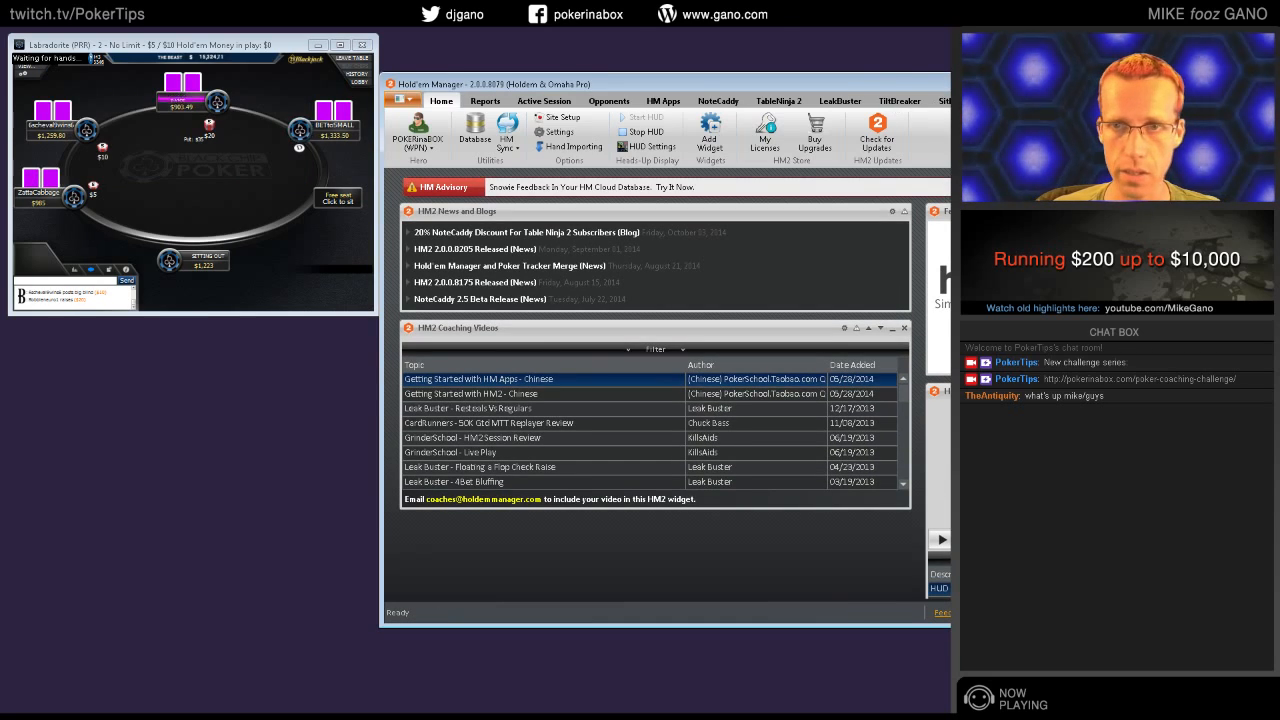
Resize and reposition the restarted Hold'em Manager window next to the poker table, and bring the HUD settings fully into view
drag(955, 88, 673, 122)
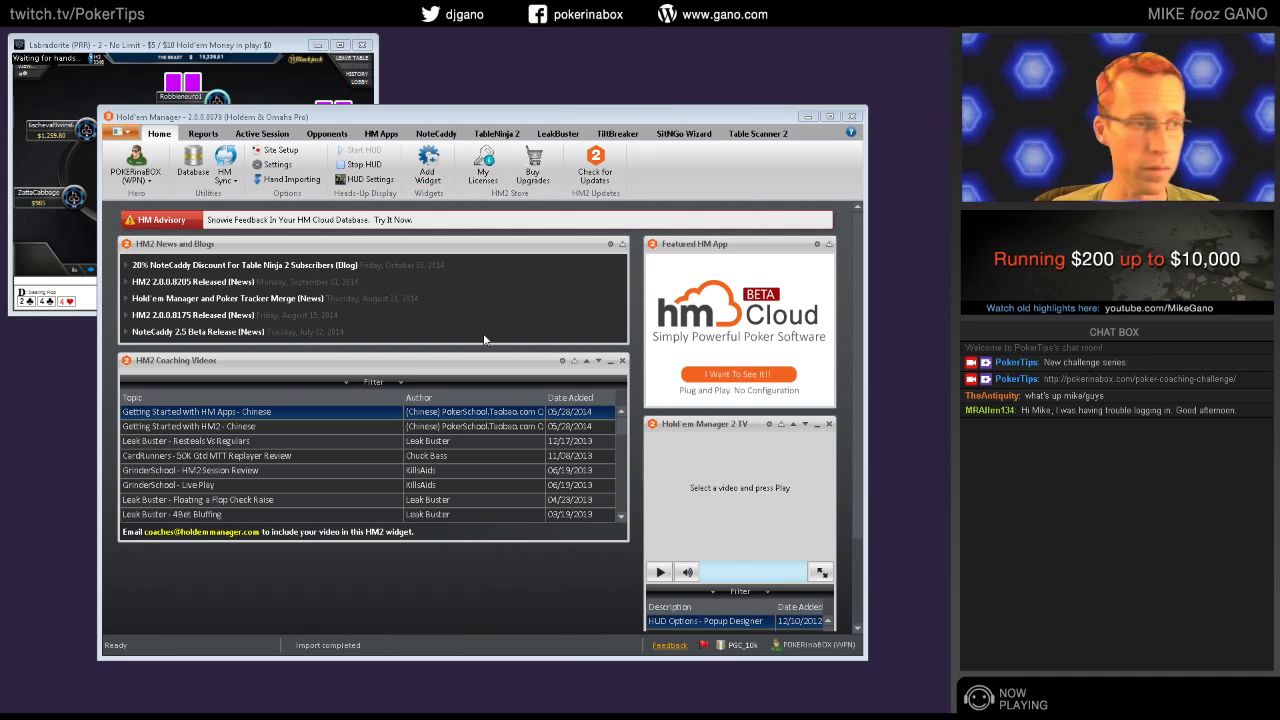
drag(443, 116, 453, 79)
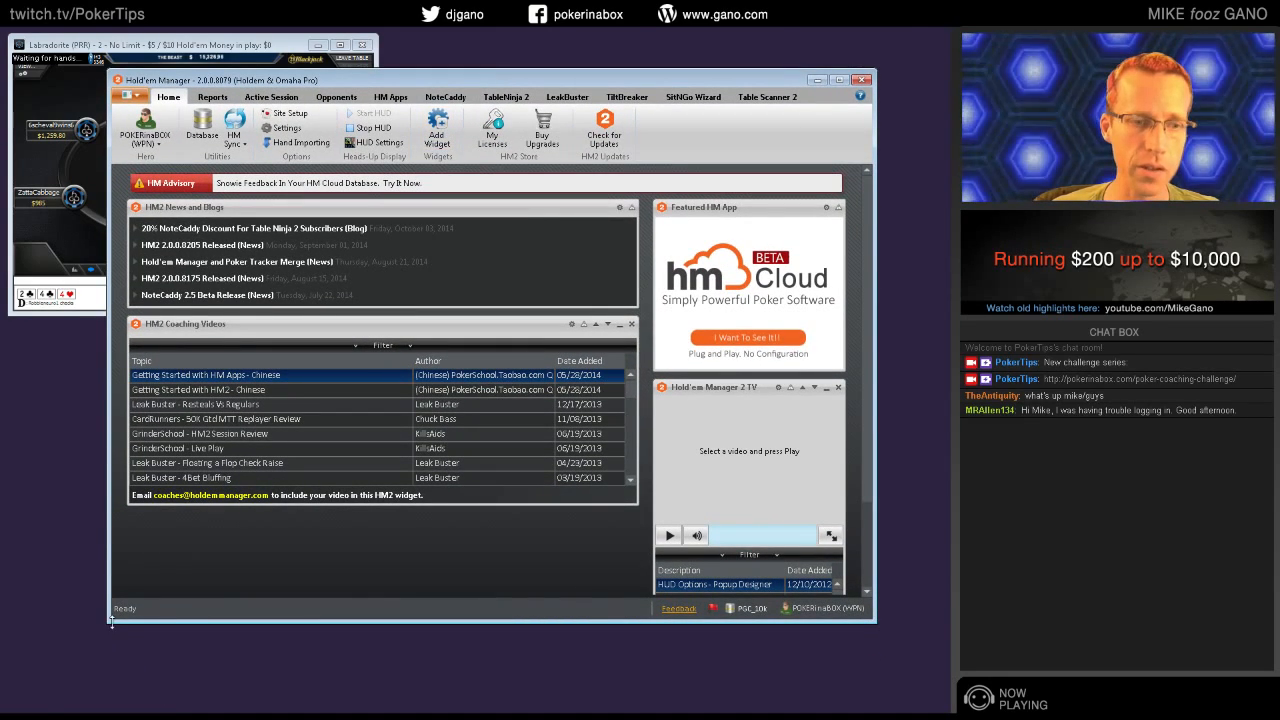
drag(104, 619, 81, 668)
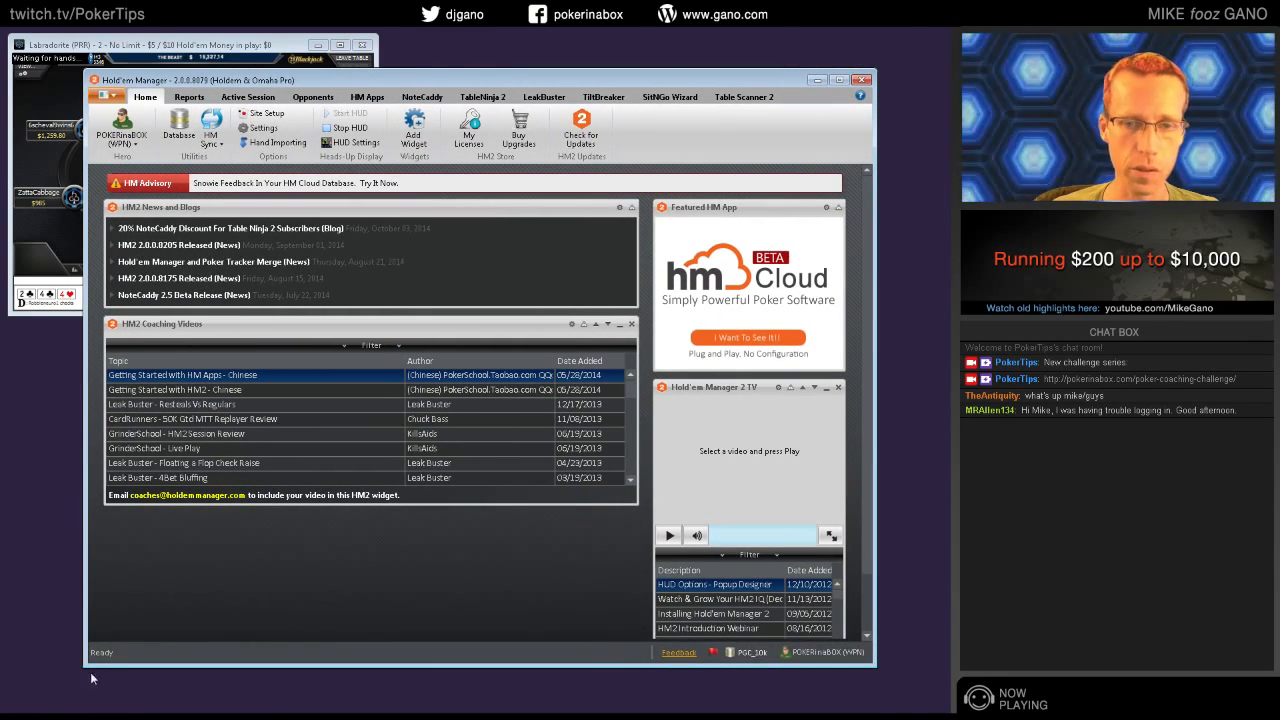
drag(416, 83, 516, 115)
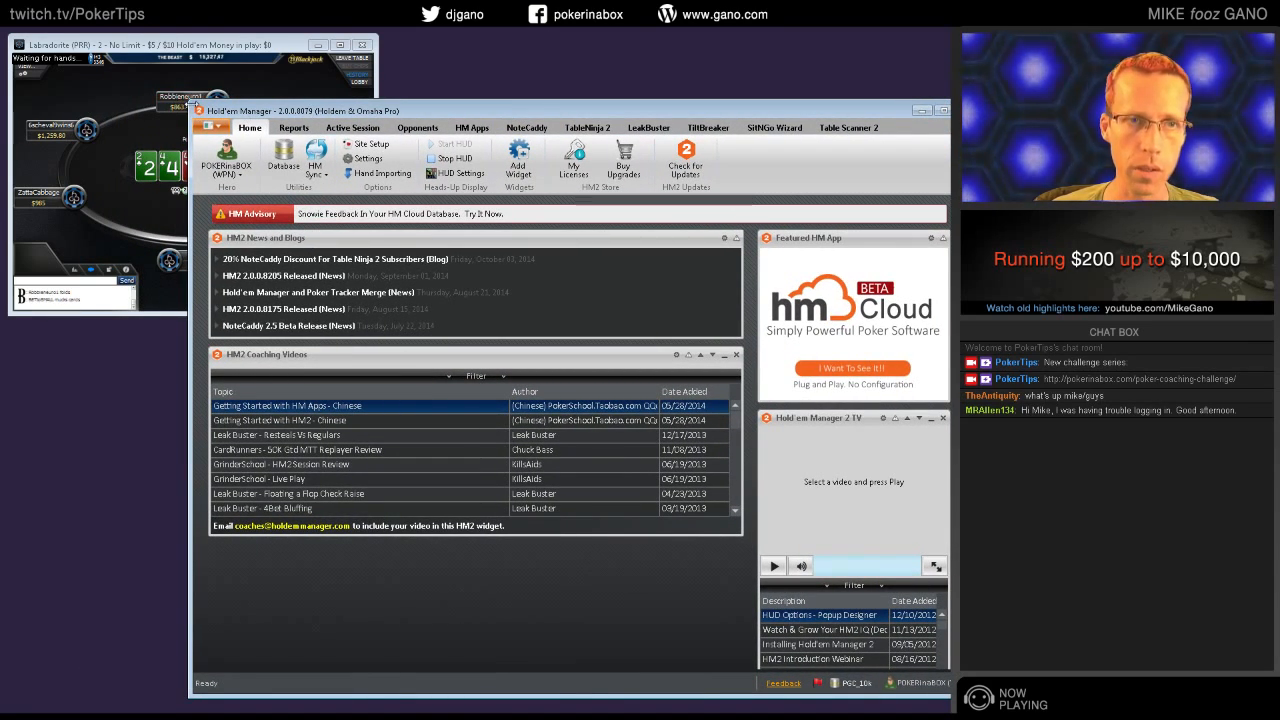
drag(190, 102, 248, 180)
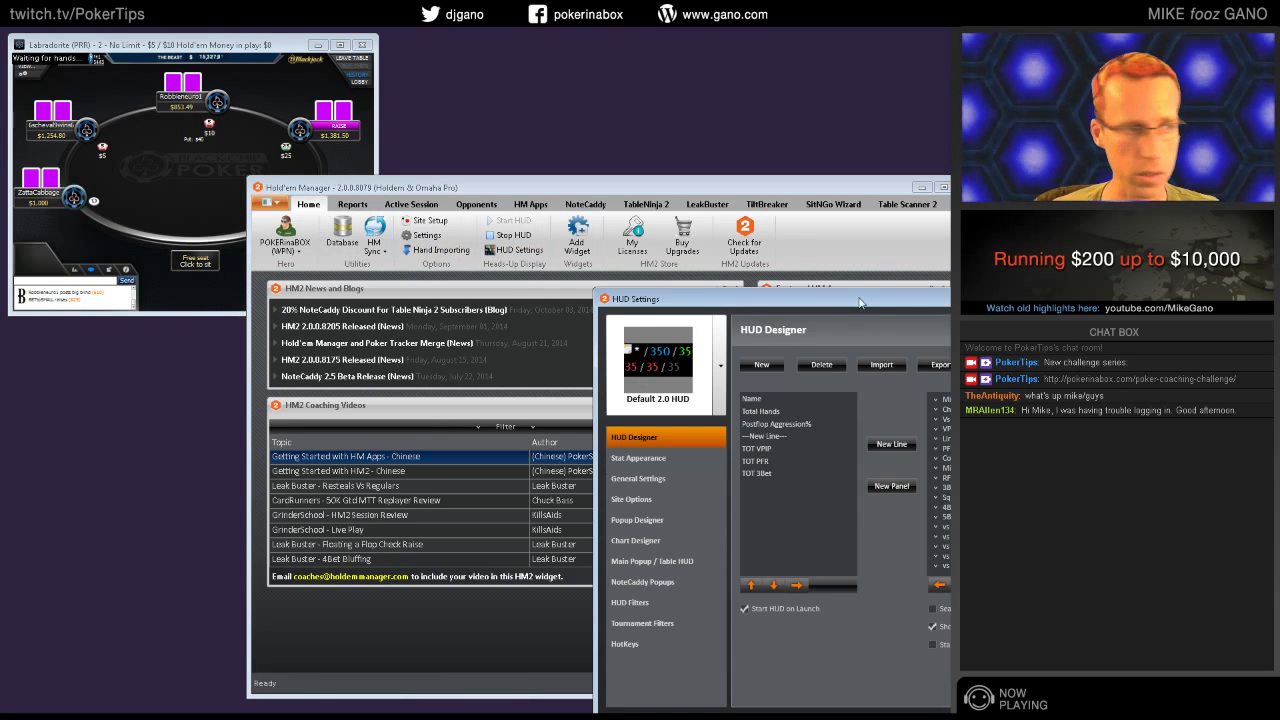
drag(659, 270, 661, 237)
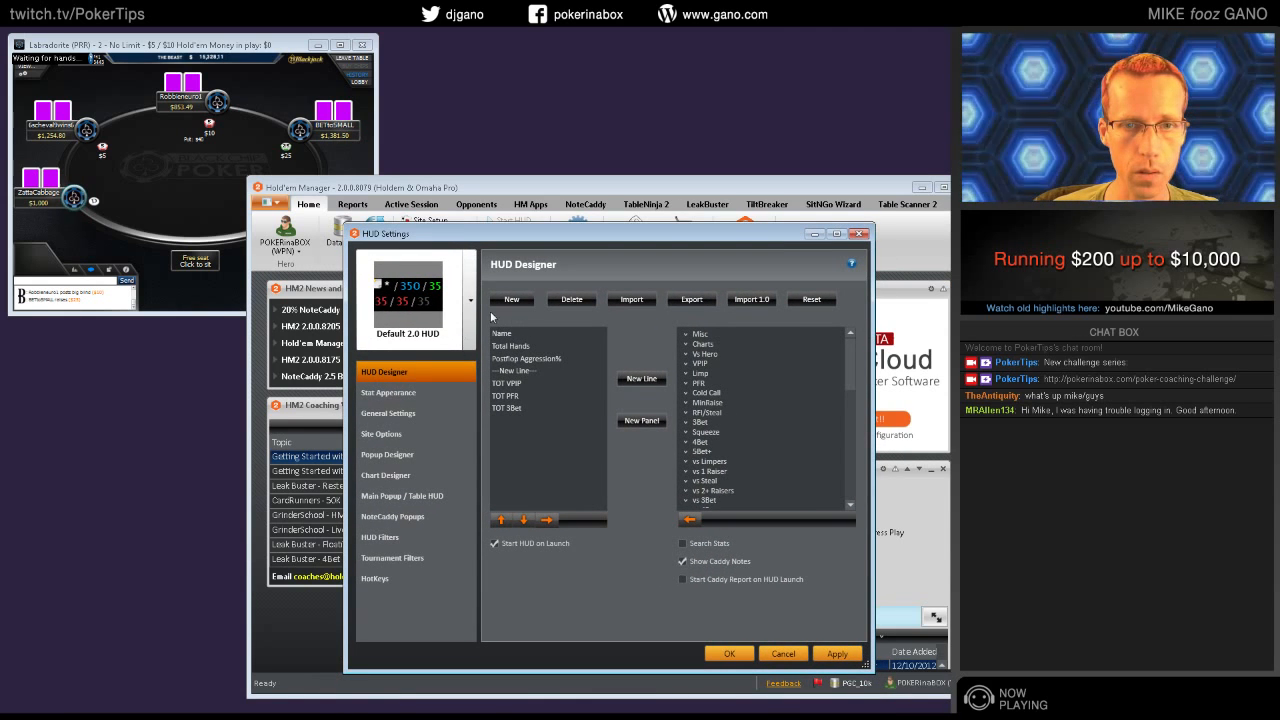
click(527, 371)
click(534, 335)
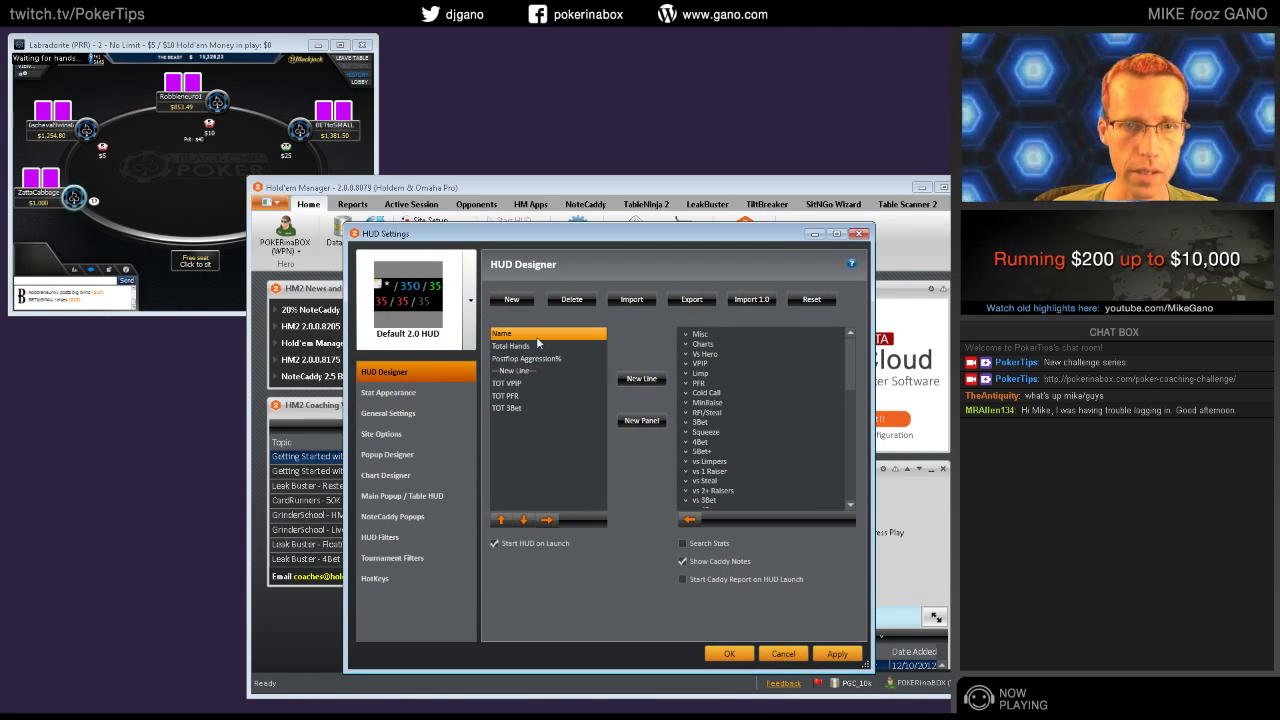
click(552, 346)
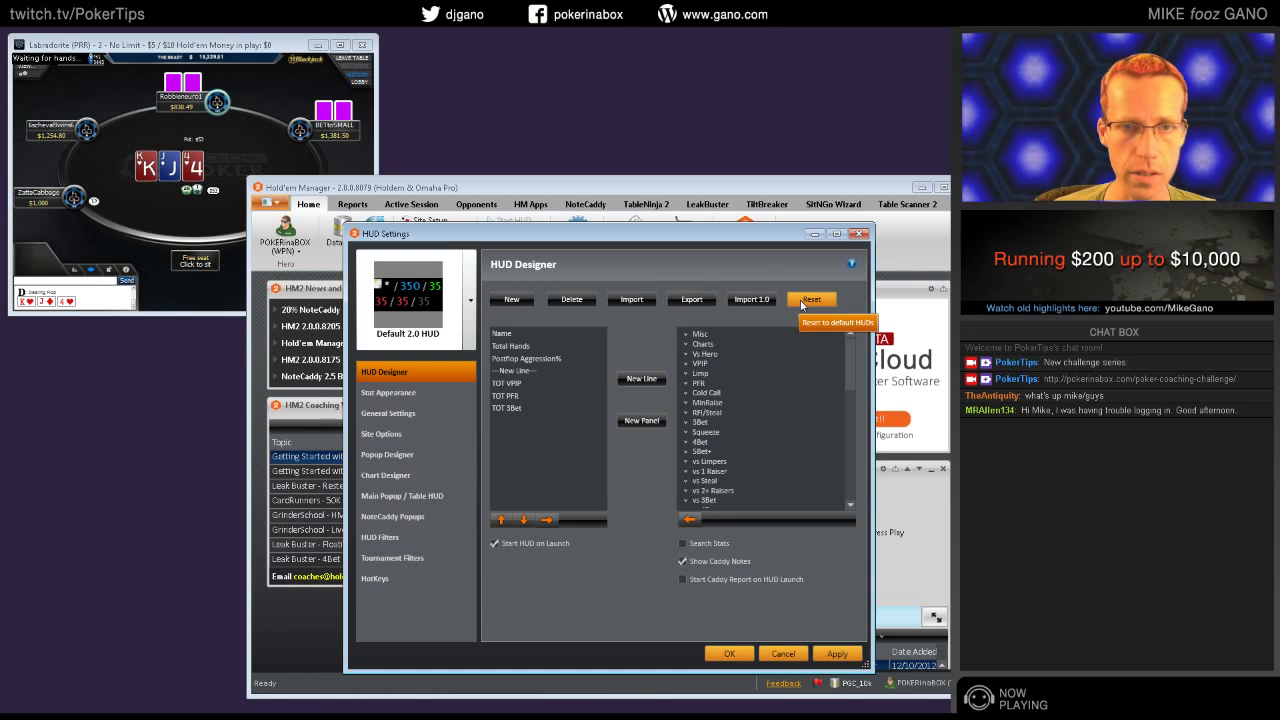
click(514, 300)
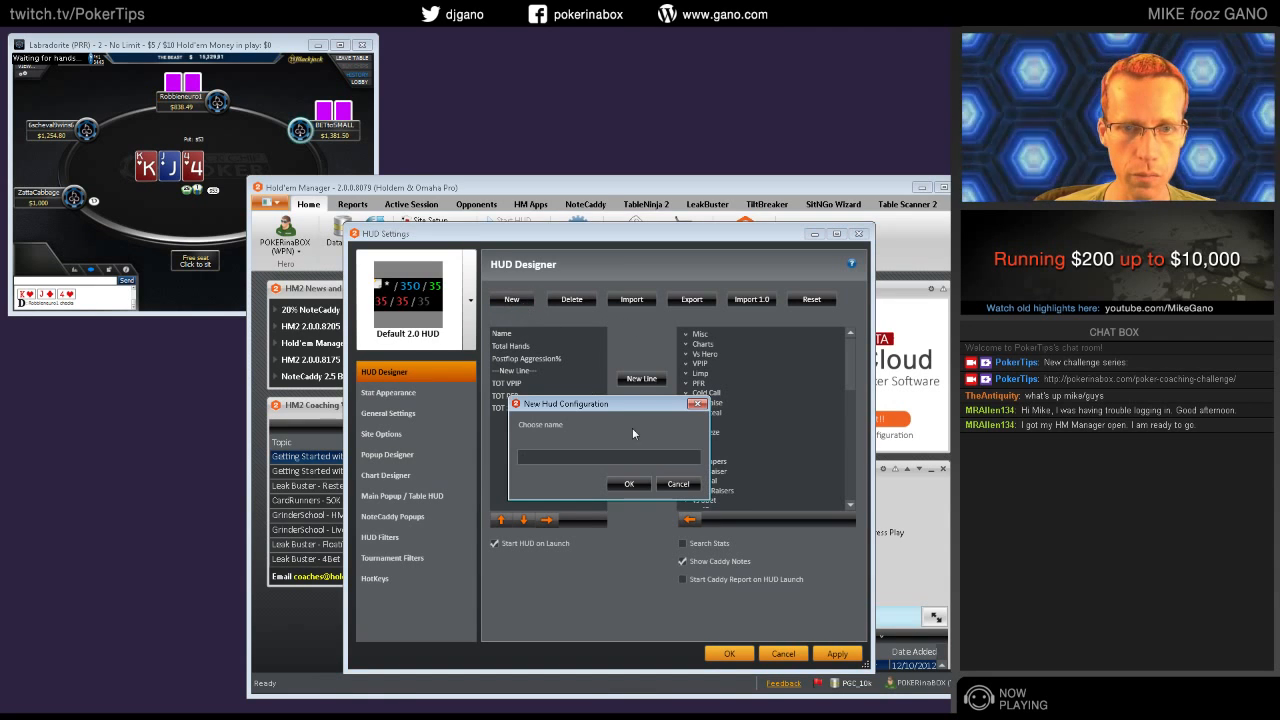
click(679, 488)
Remove Total Hands, Postflop Aggression%, the line break, TOT VPIP, TOT PFR and TOT 3Bet from the Default 2.0 HUD, keeping only Name
click(508, 335)
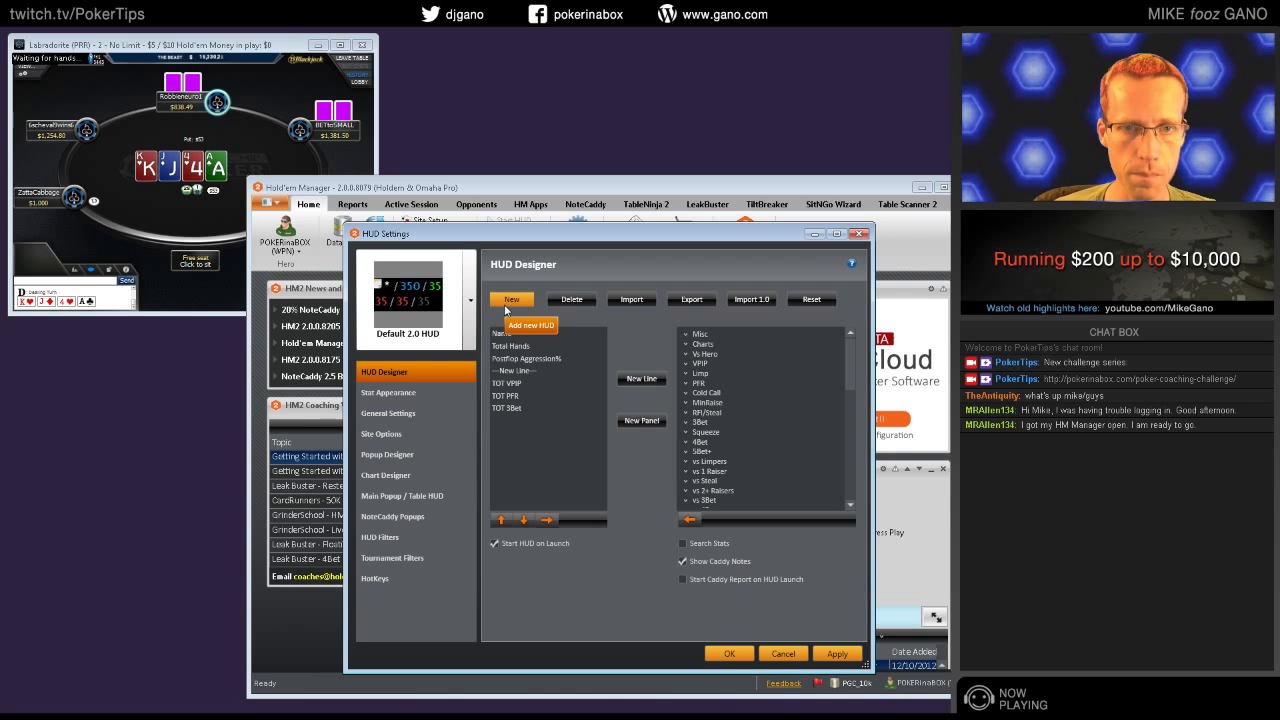
double_click(548, 350)
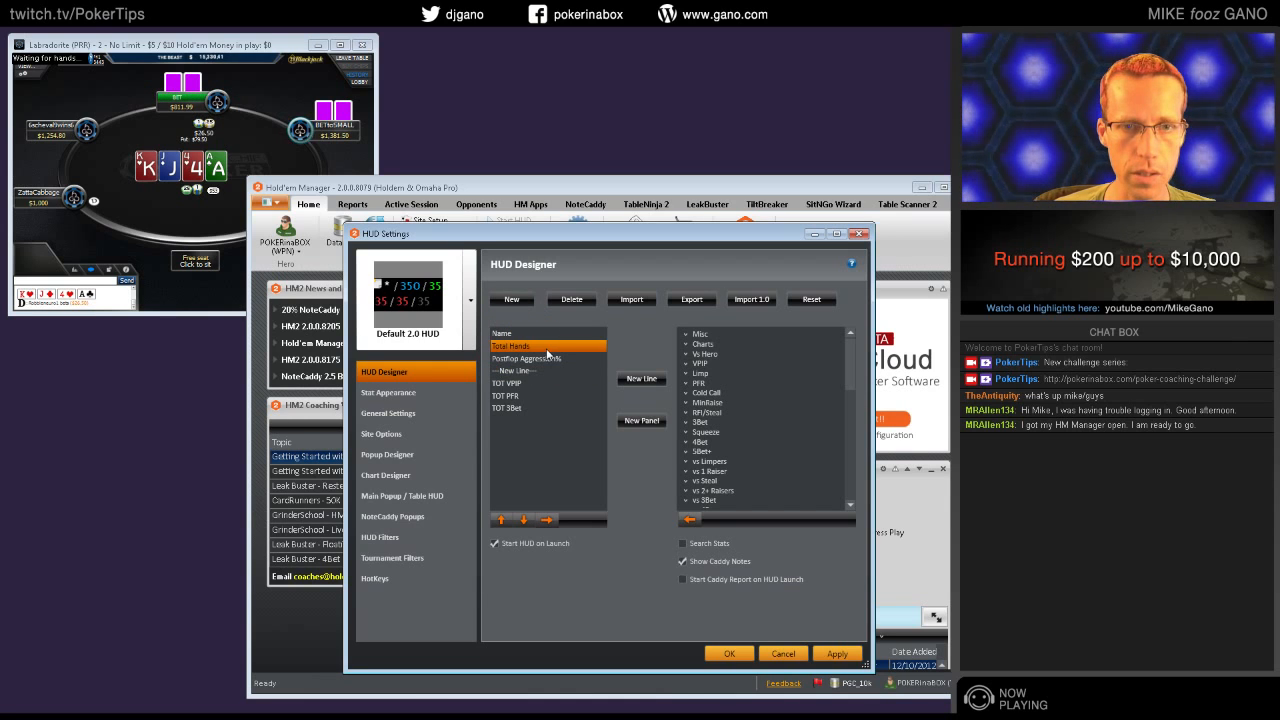
double_click(548, 348)
double_click(548, 348)
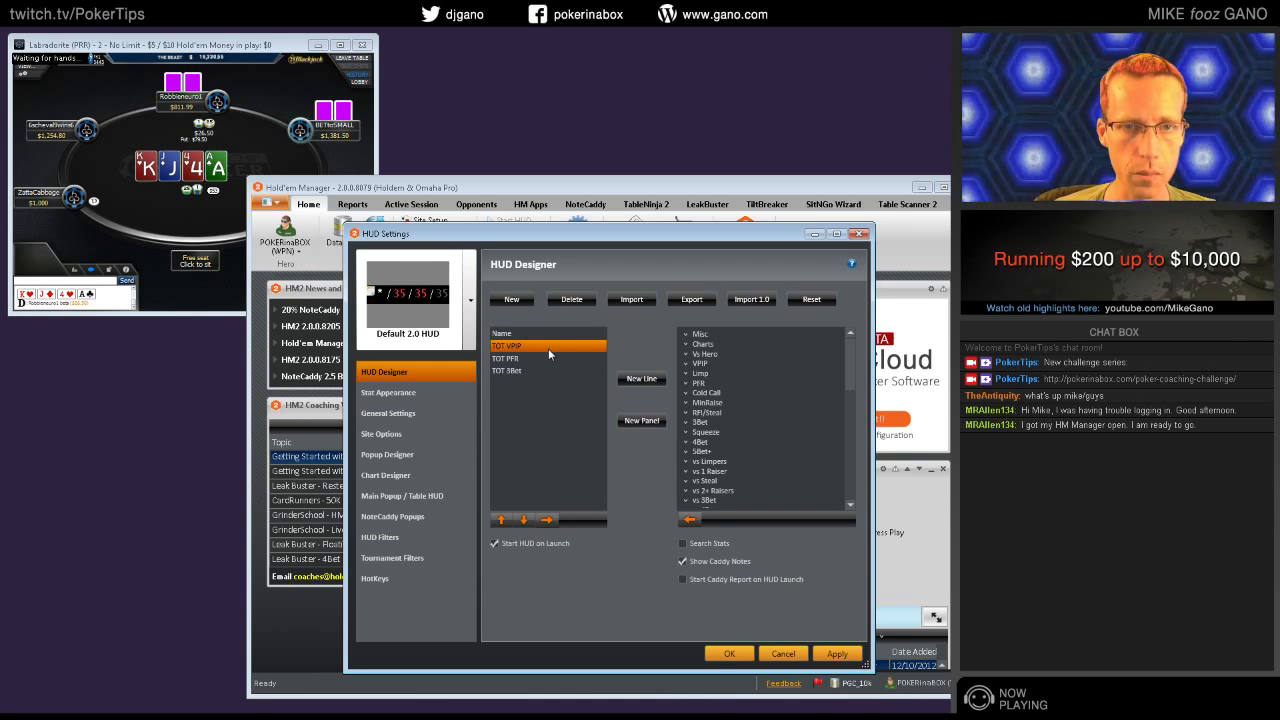
double_click(548, 348)
double_click(548, 348)
double_click(548, 348)
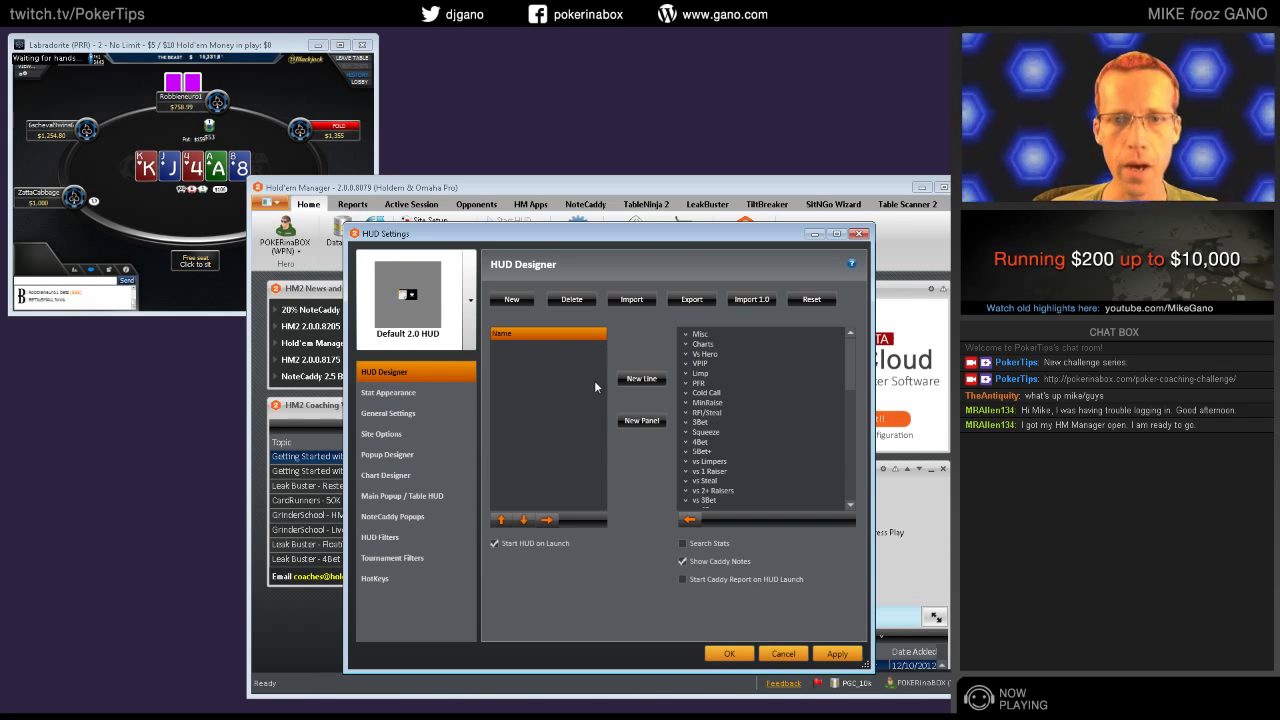
Create a new HUD configuration named "My HUD Class"
click(471, 295)
click(471, 297)
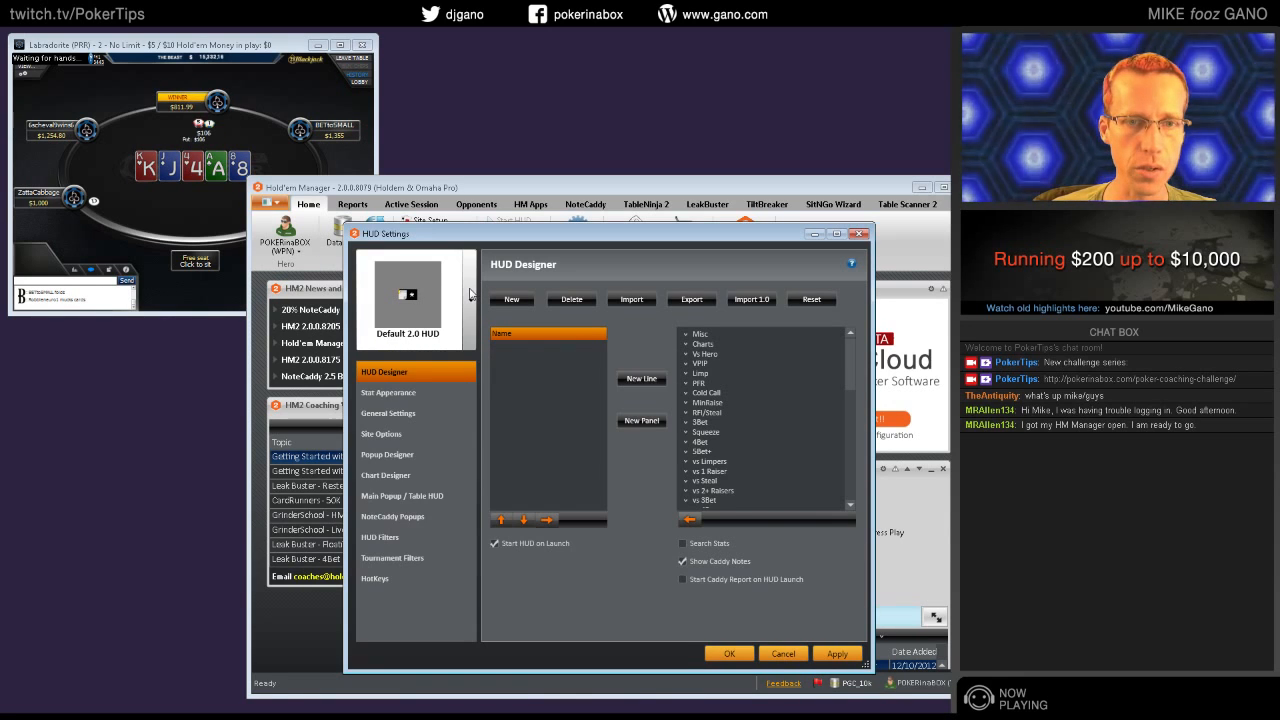
click(518, 300)
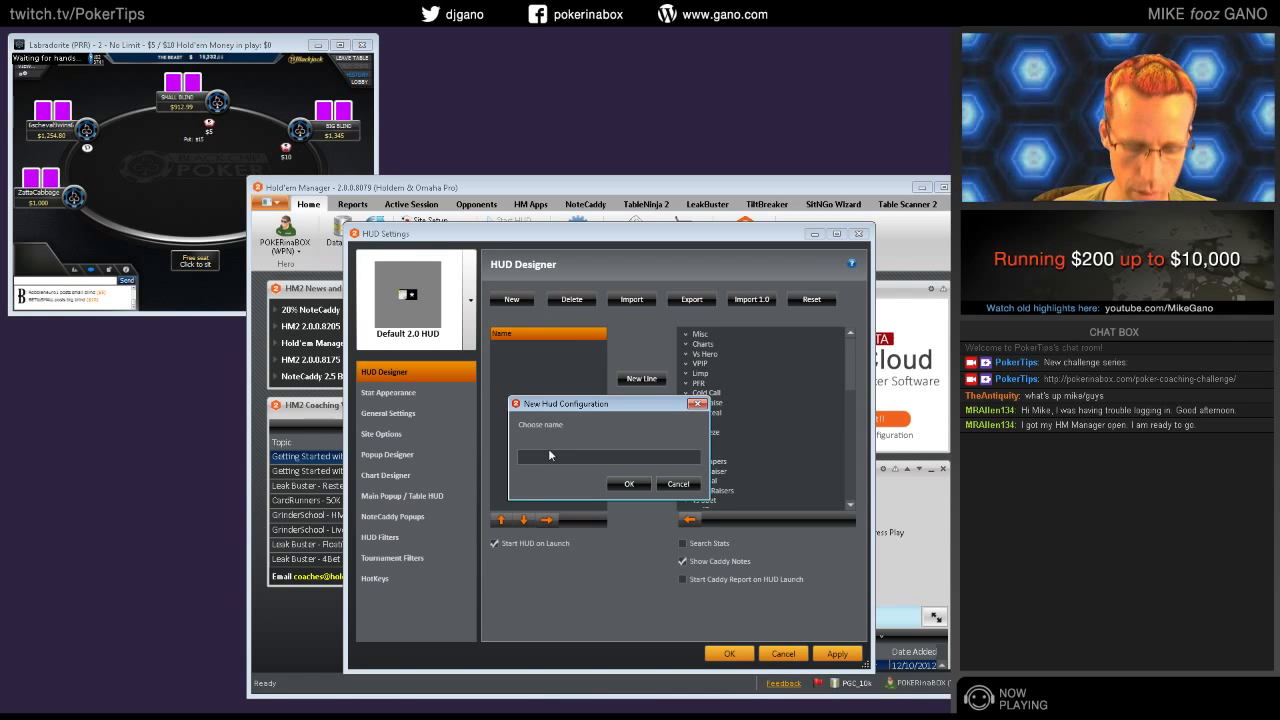
text(My)
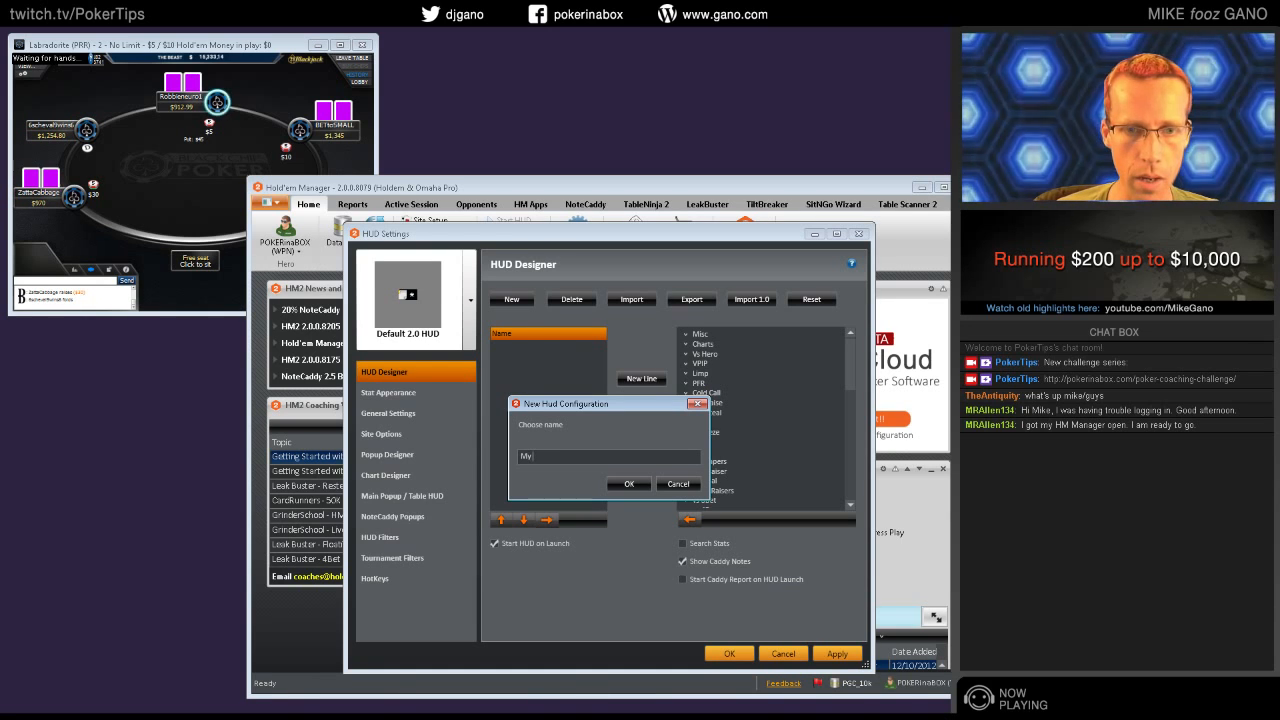
text(HUD Class)
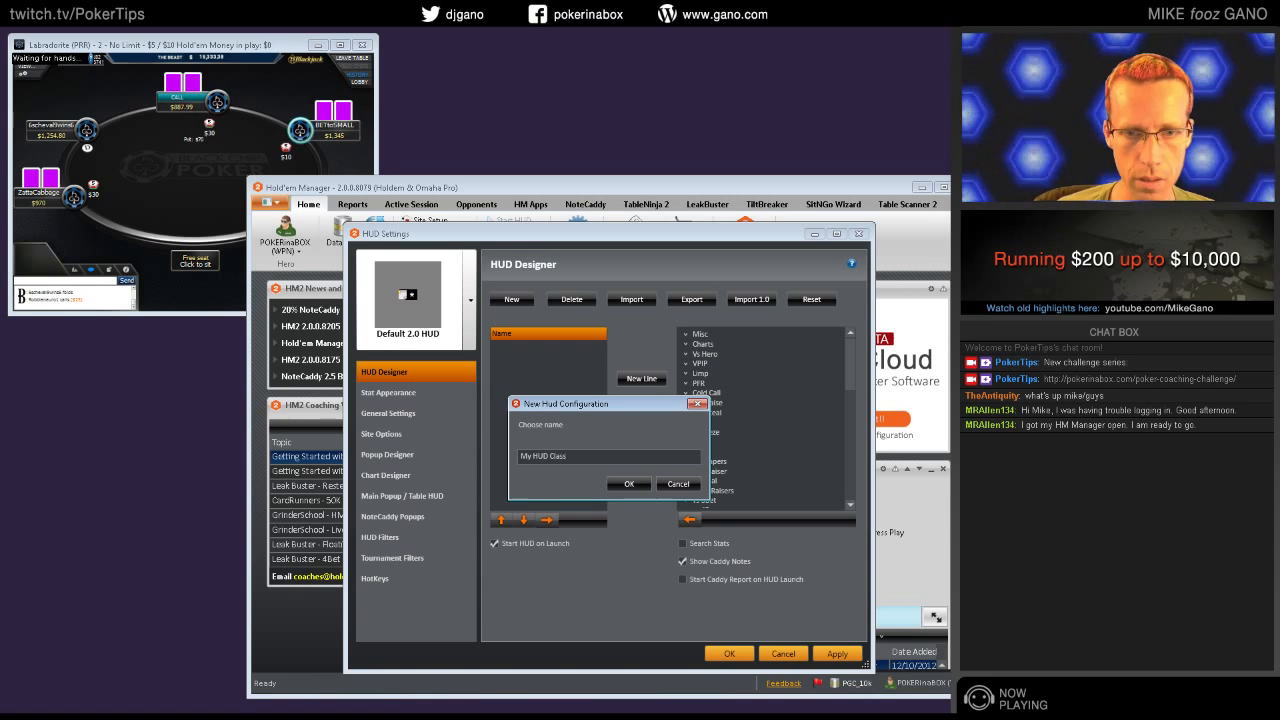
click(629, 484)
Add the TOT VPIP stat from the VPIP group and the TOT PFR stat from the PFR group to the HUD
click(518, 334)
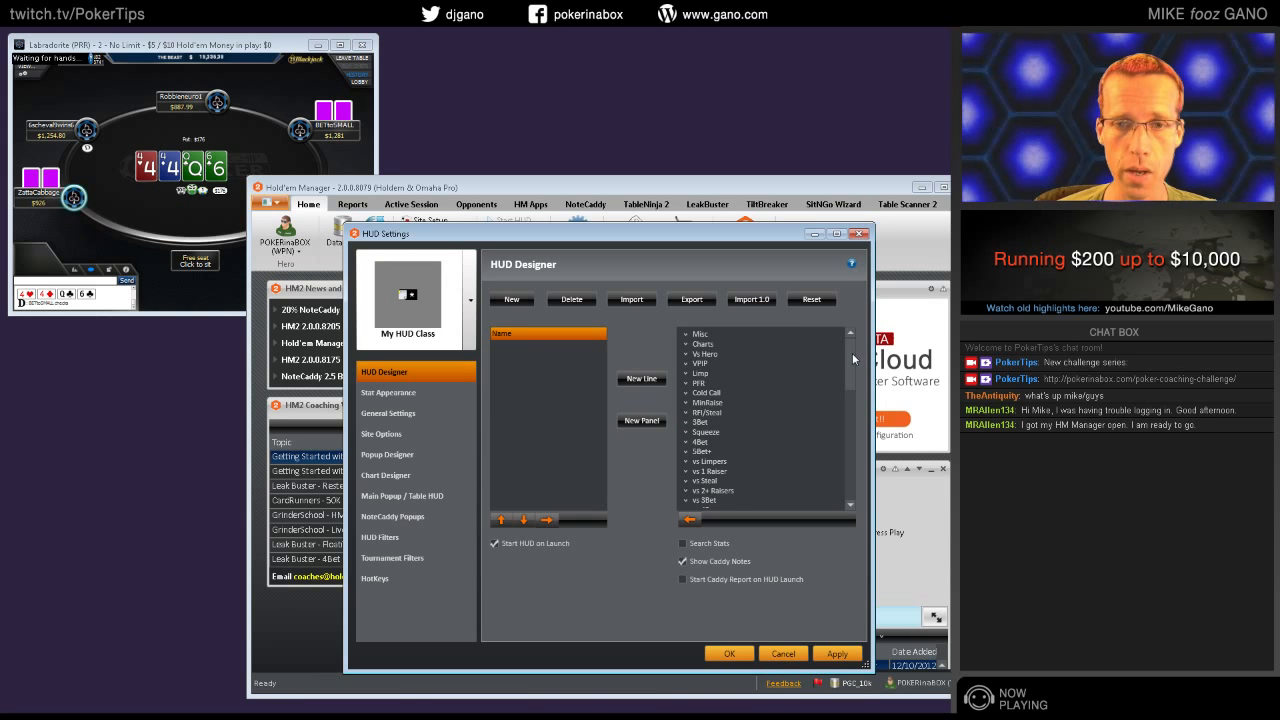
click(686, 364)
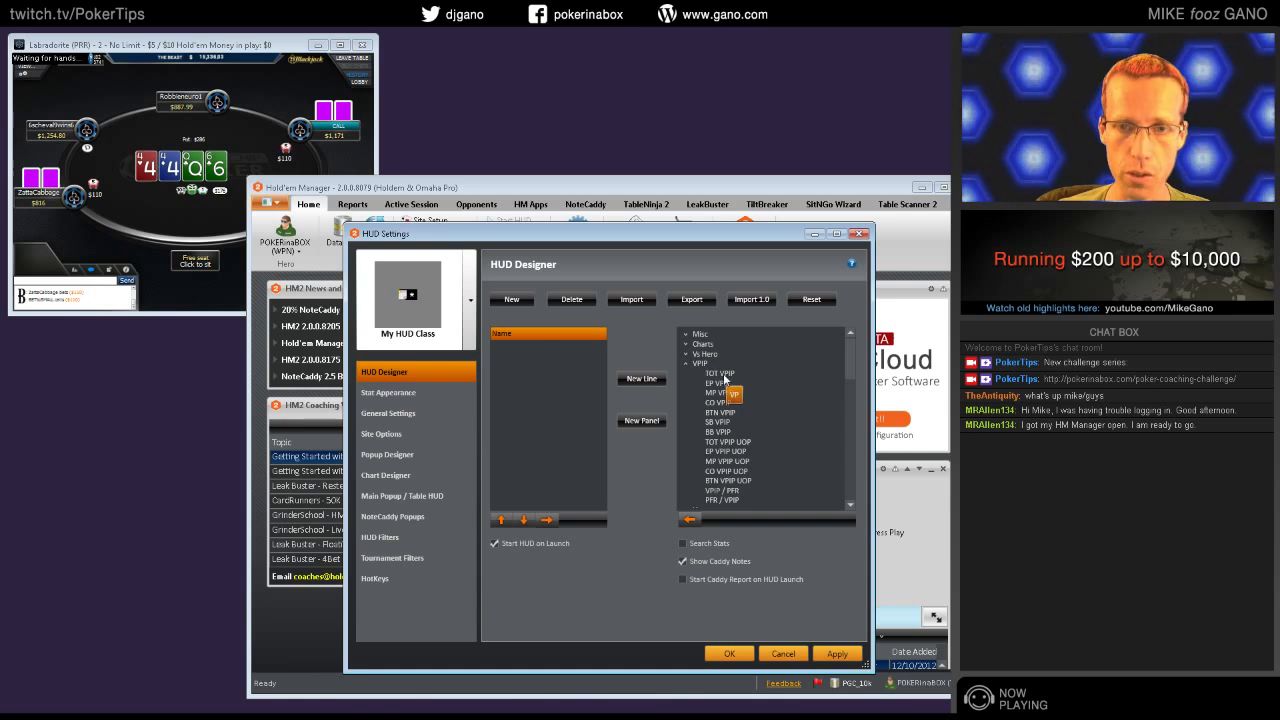
double_click(724, 377)
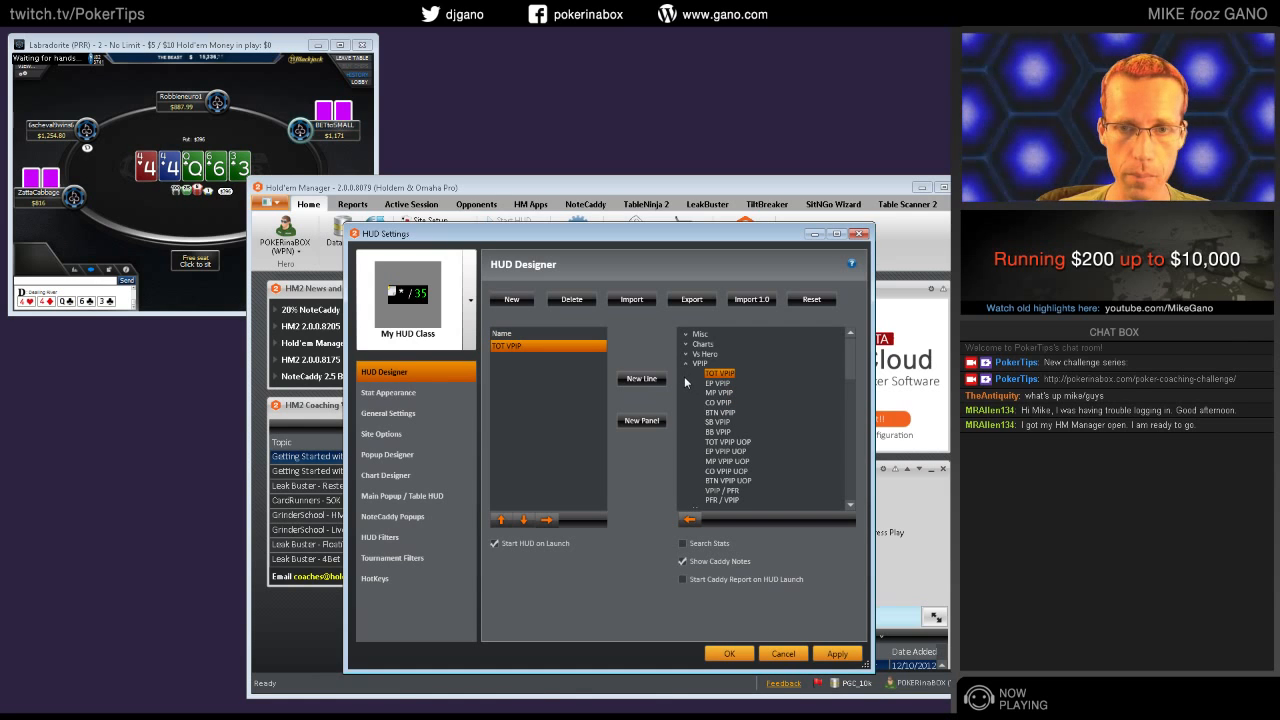
click(686, 365)
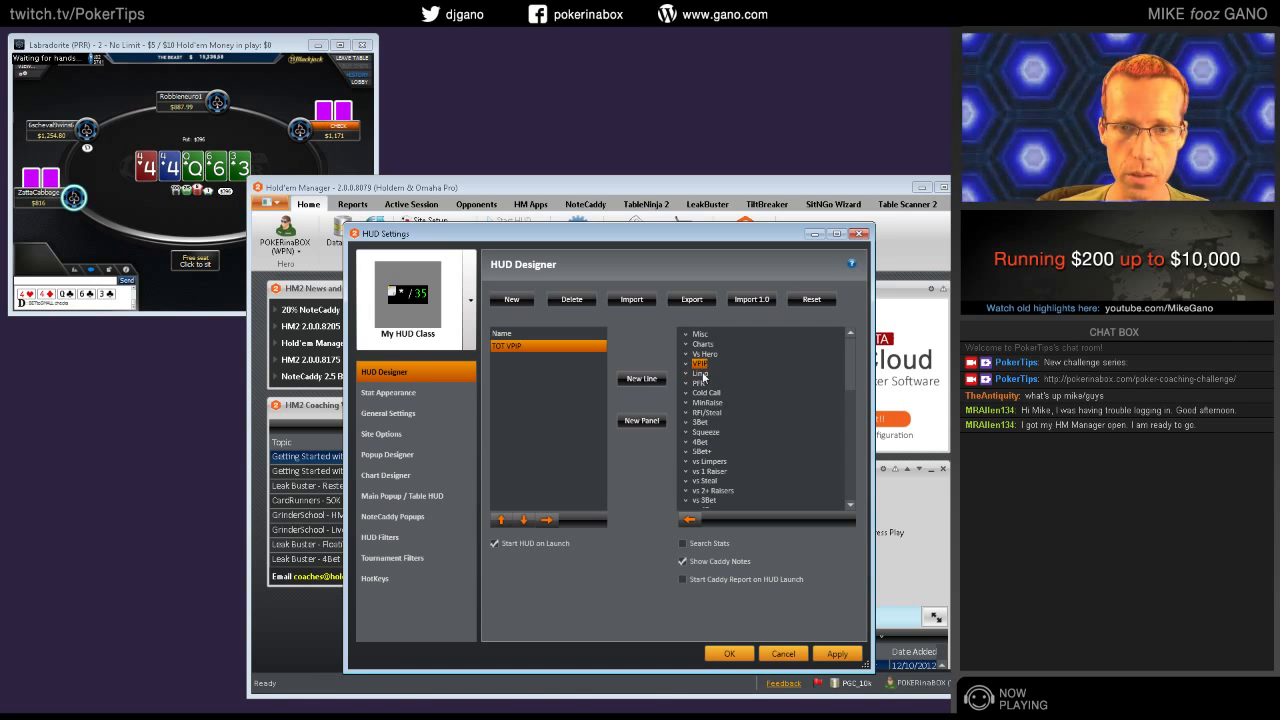
click(685, 383)
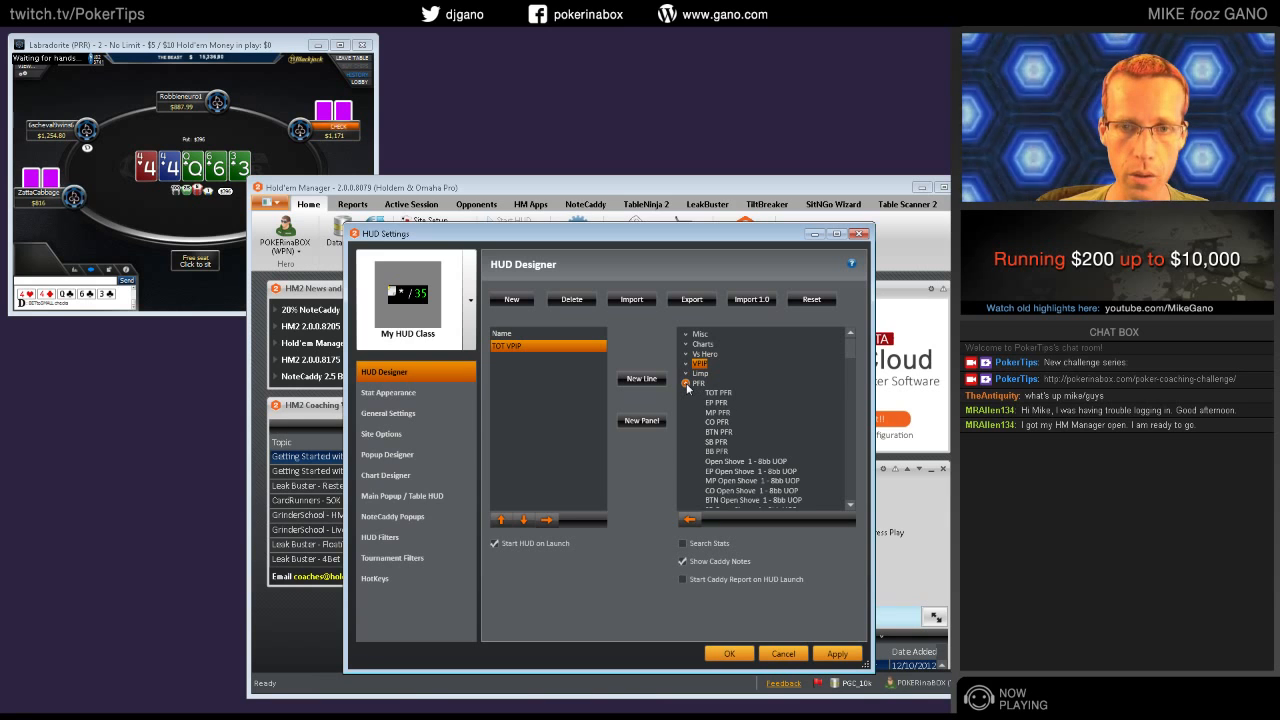
drag(719, 397, 546, 356)
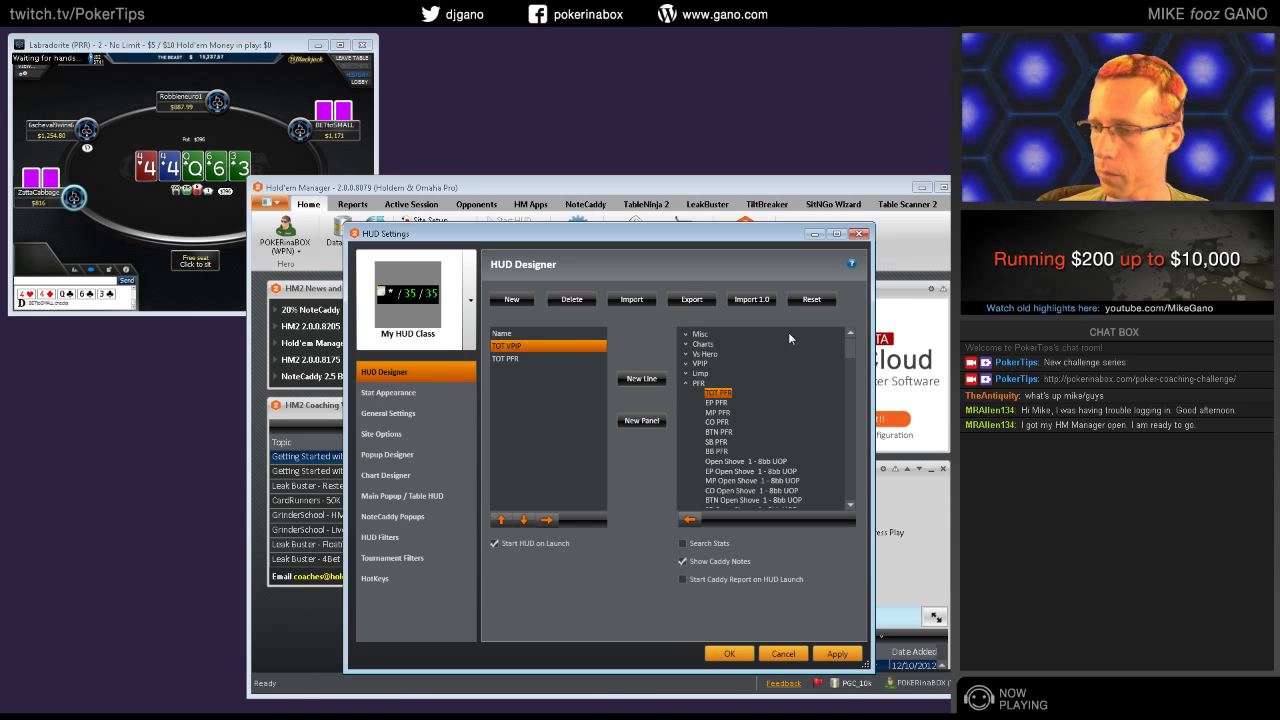
click(547, 360)
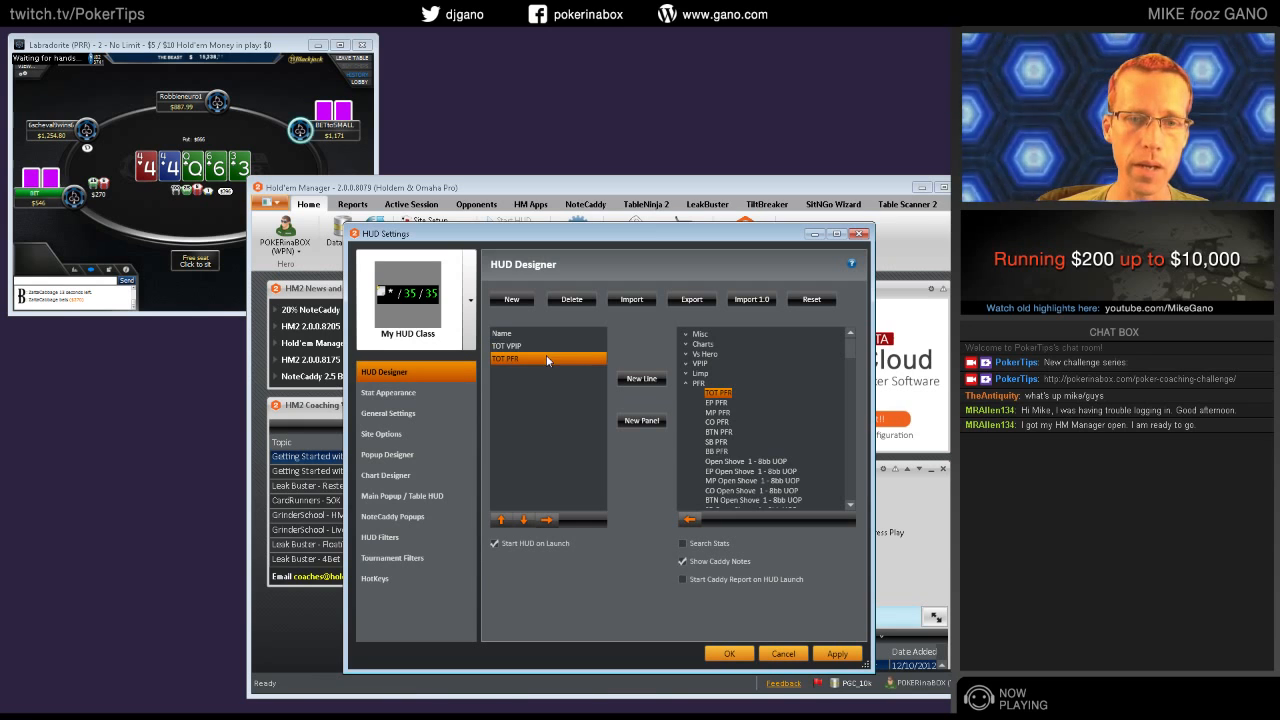
click(686, 384)
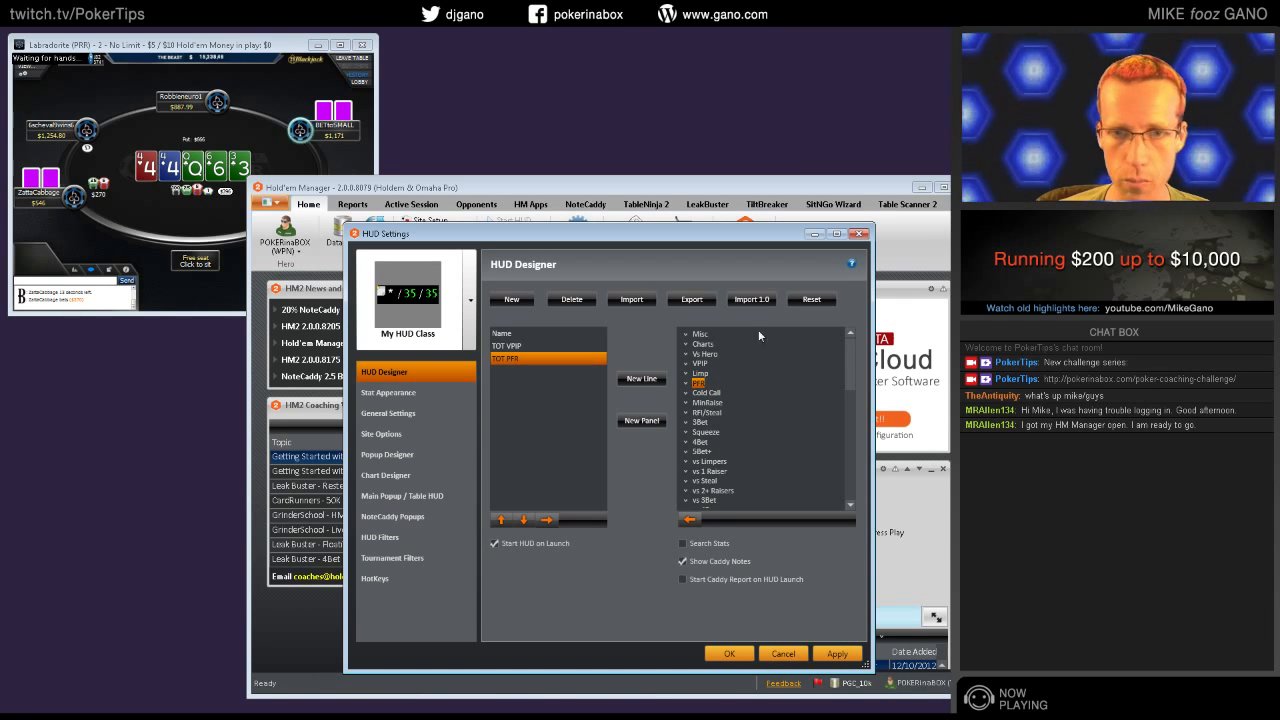
Turn on stat search, search for "hands" and add Total Hands to the HUD
mouse_move(846, 362)
mouse_down()
mouse_move(838, 510)
mouse_move(851, 357)
mouse_up()
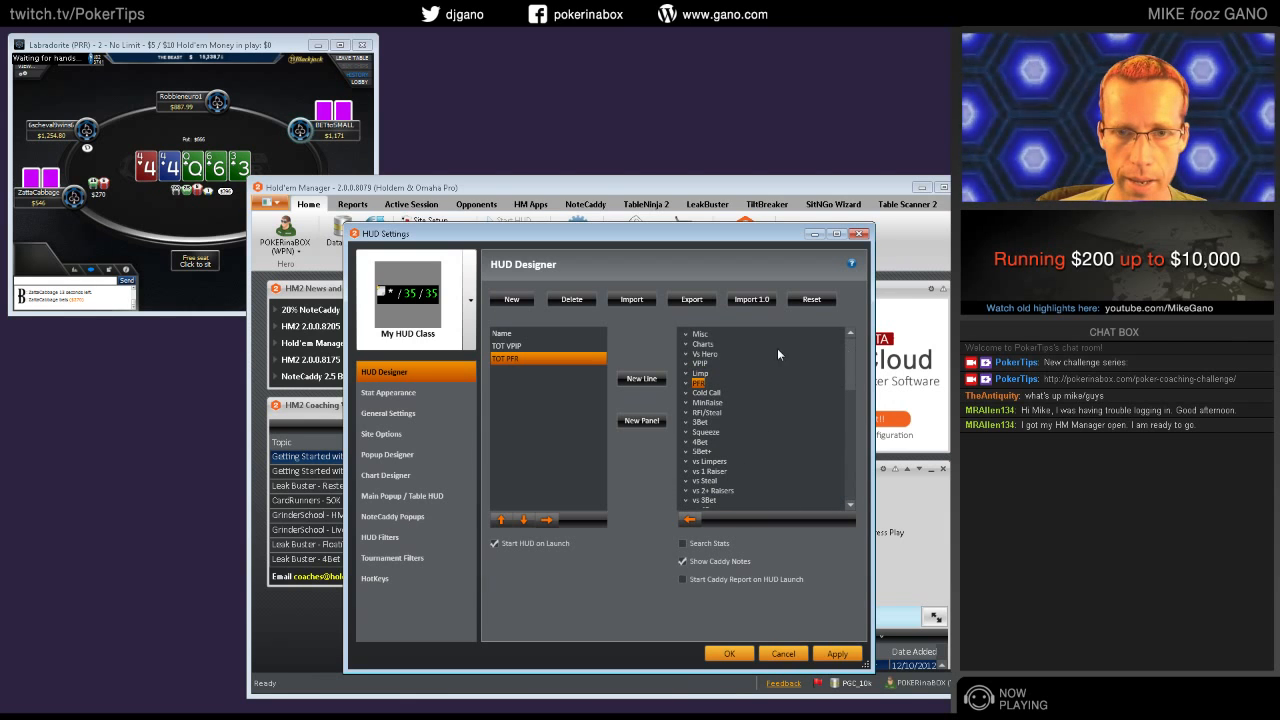
click(681, 544)
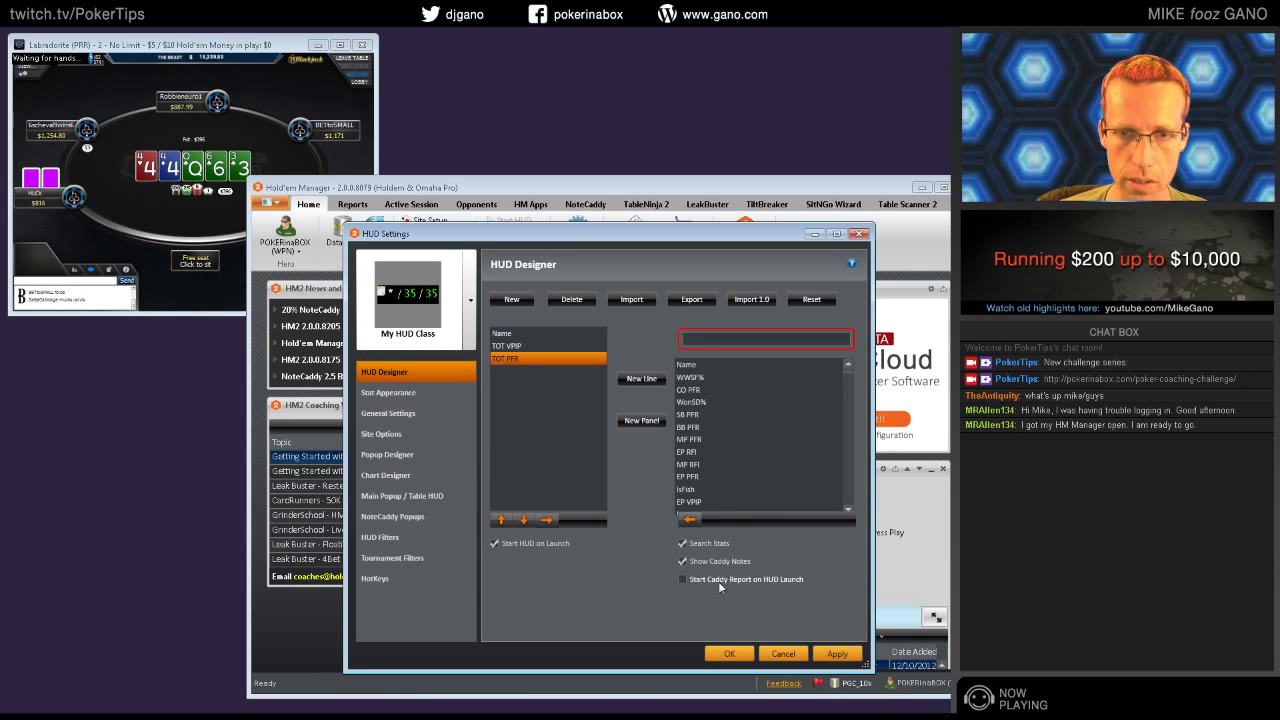
click(743, 338)
text(hands)
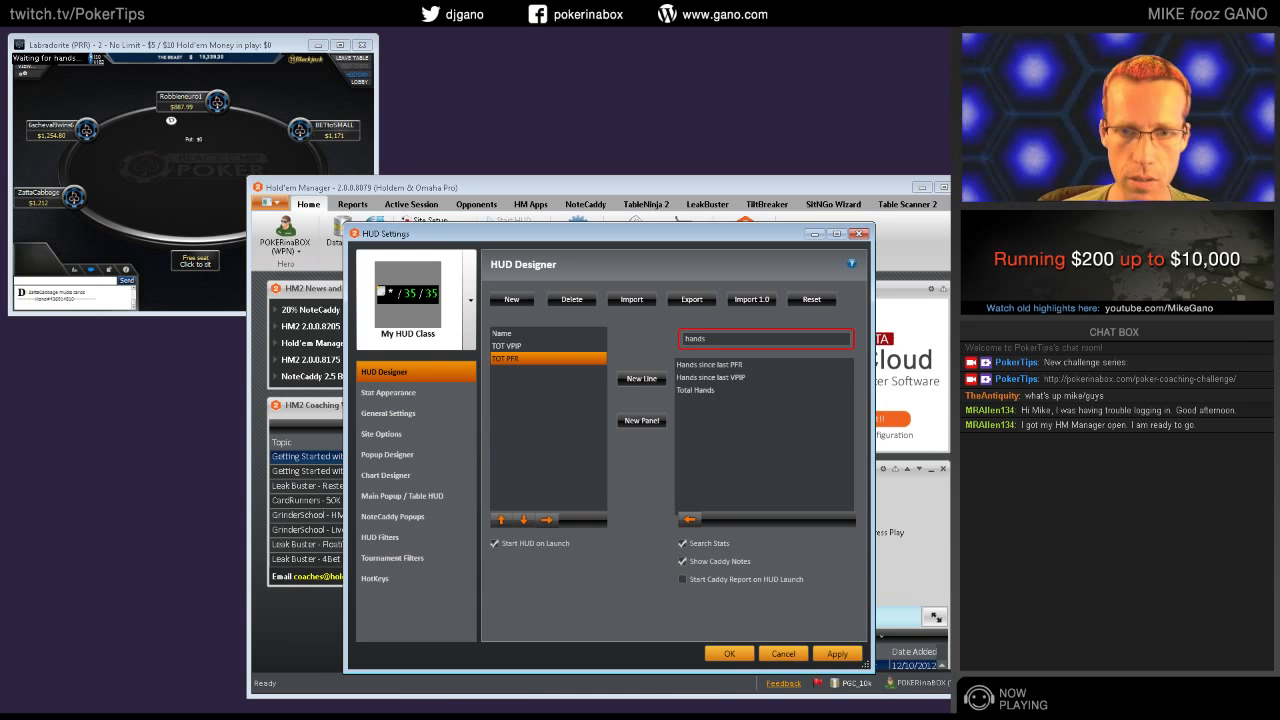
click(702, 391)
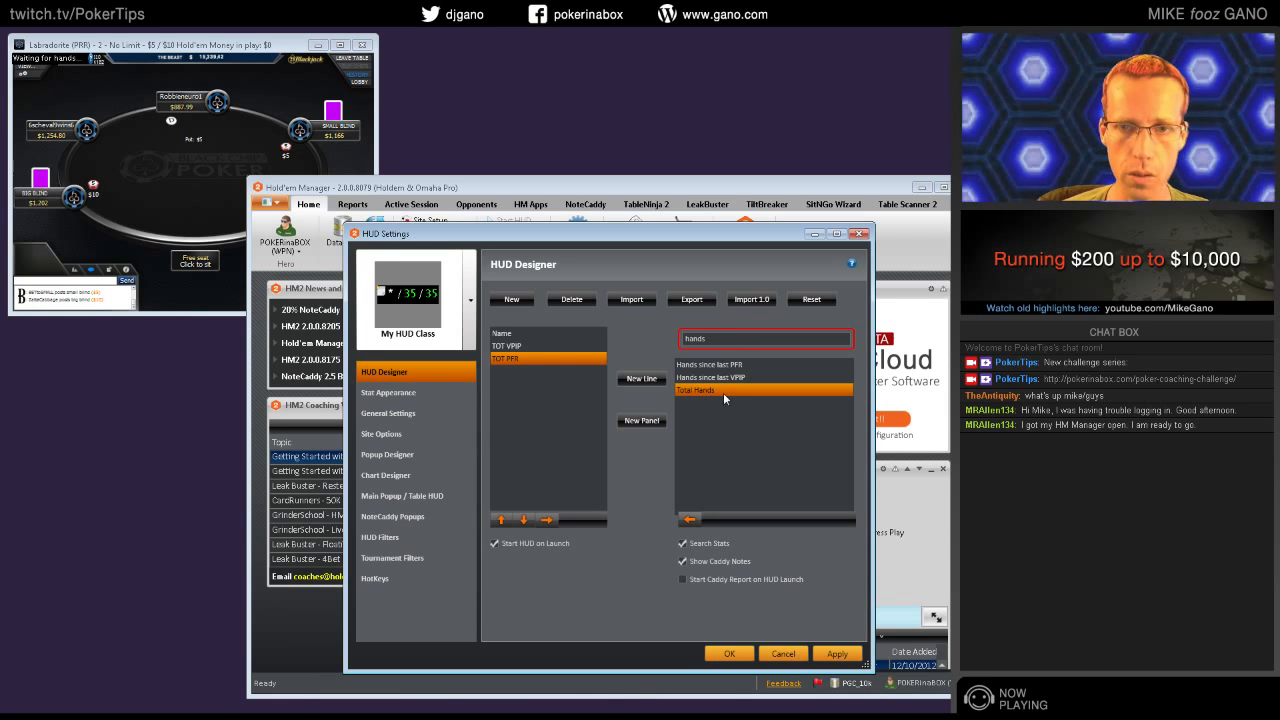
click(689, 519)
Go through the HUD's stat list, highlighting TOT VPIP, TOT PFR and Total Hands to review each stat
click(532, 346)
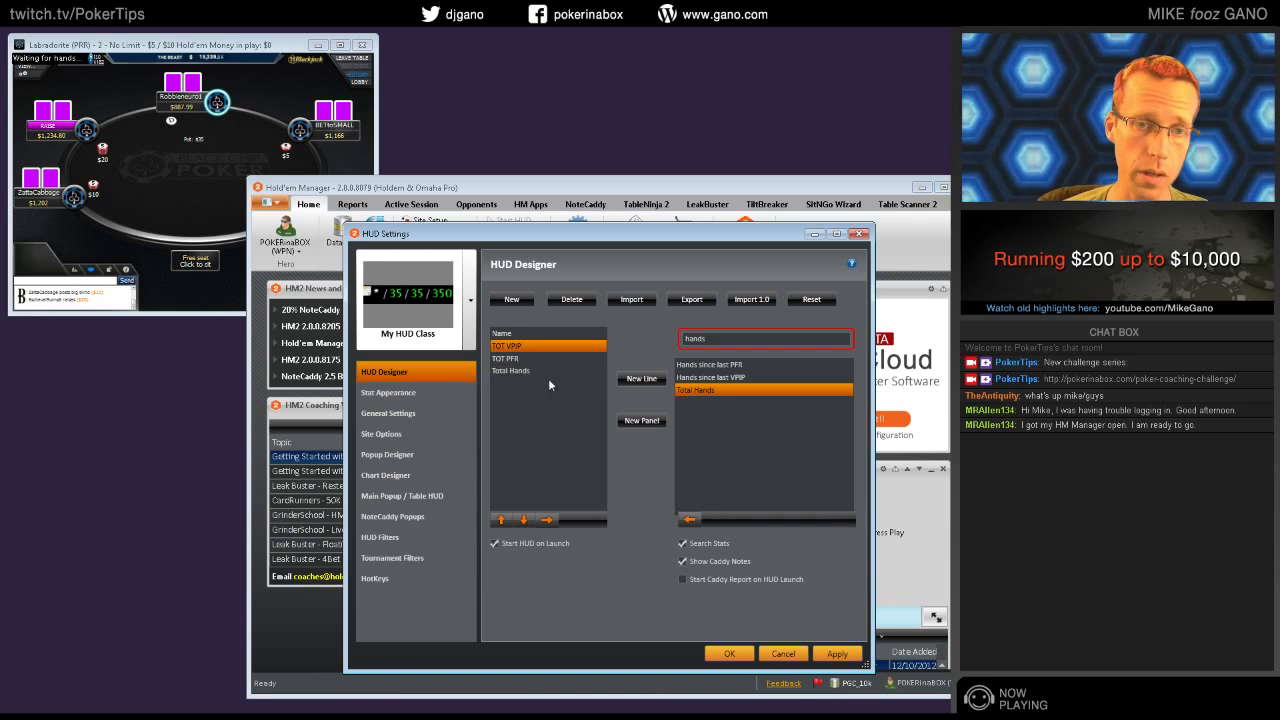
click(530, 334)
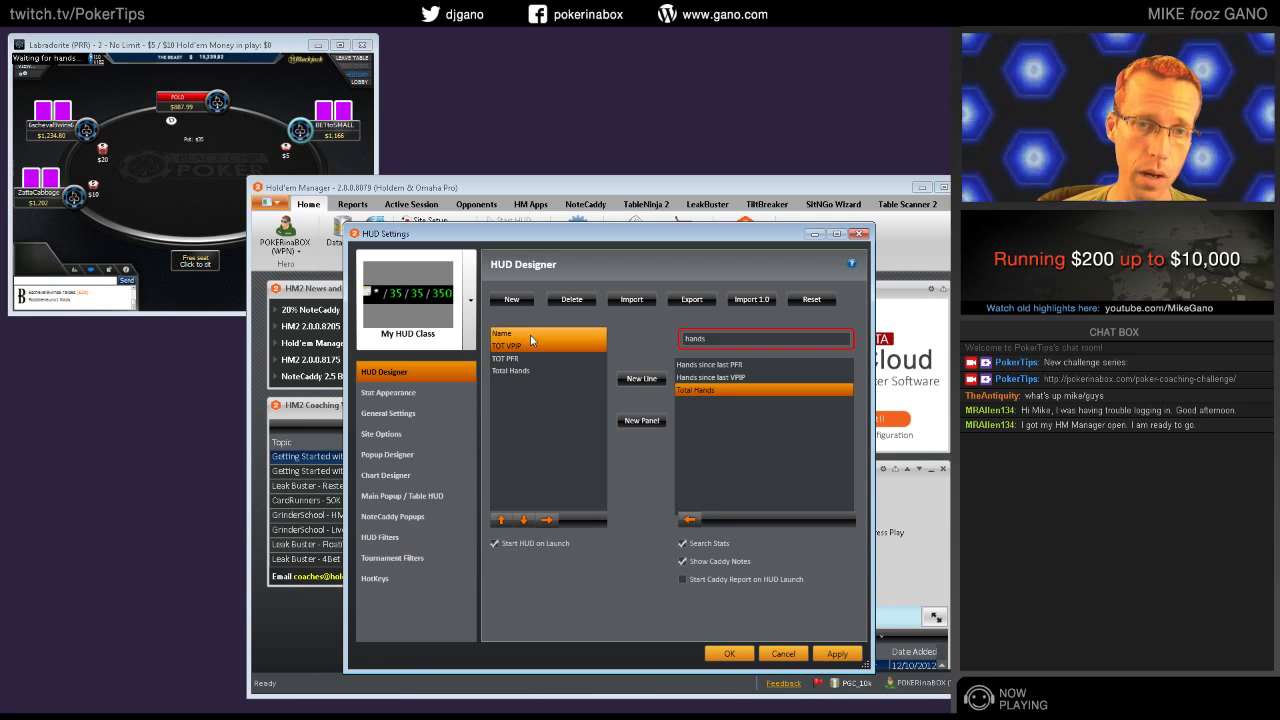
click(543, 370)
click(535, 346)
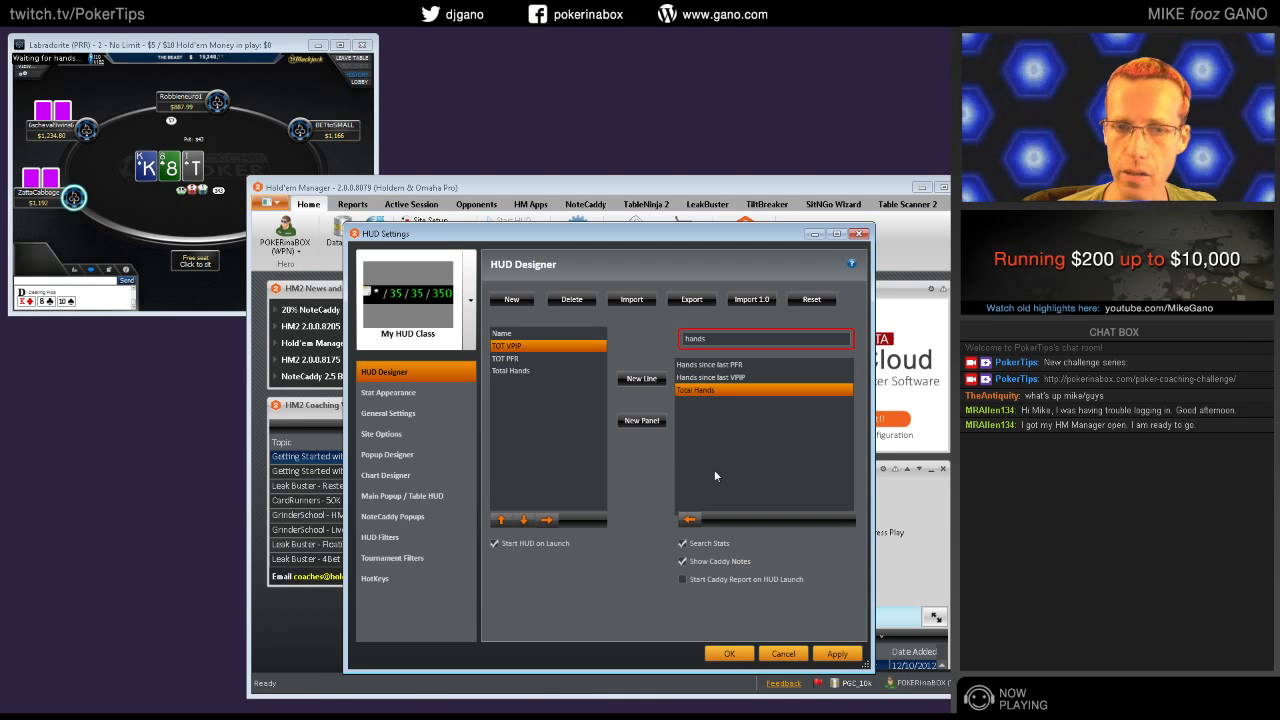
click(556, 358)
click(543, 346)
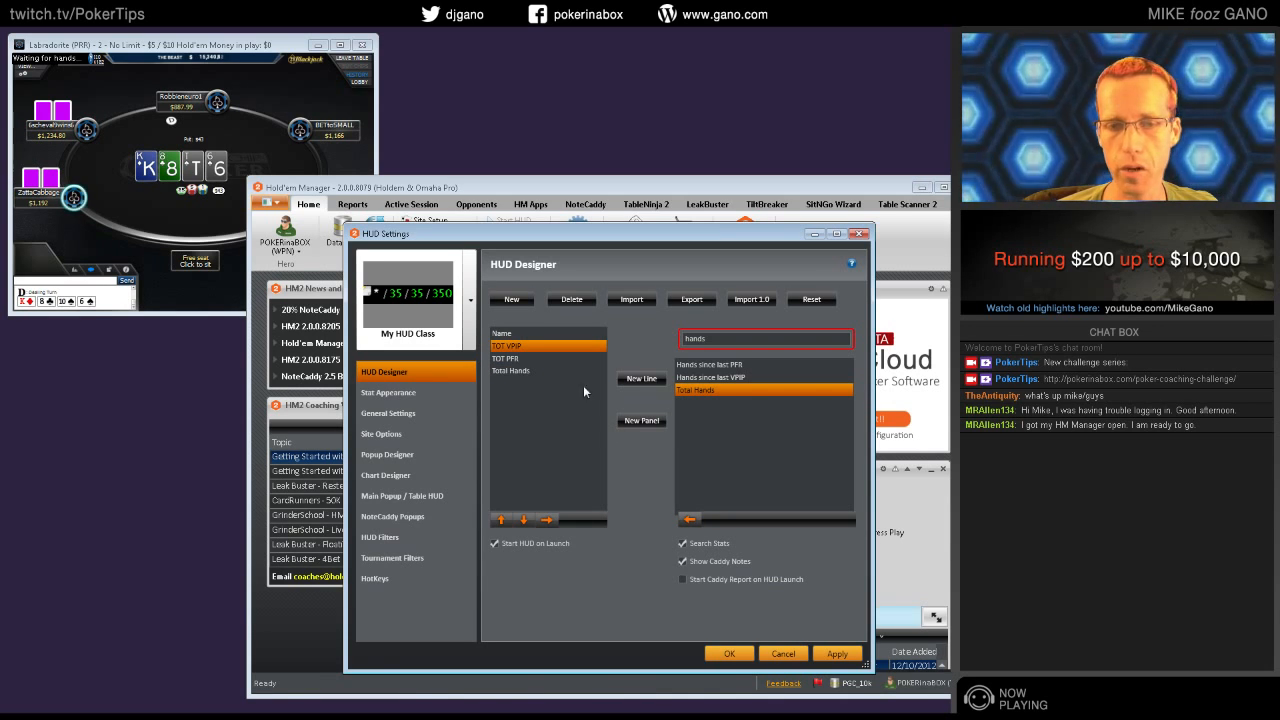
click(534, 358)
click(532, 348)
click(536, 359)
click(541, 369)
click(525, 346)
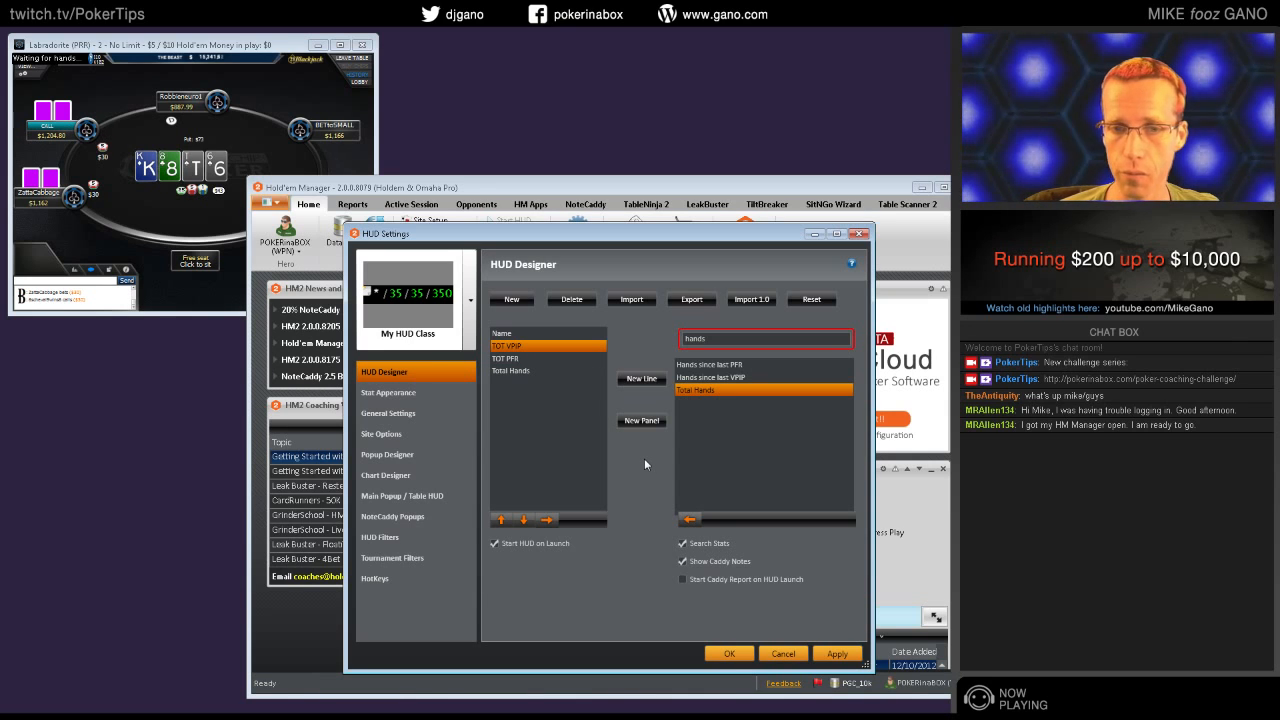
click(564, 359)
click(571, 372)
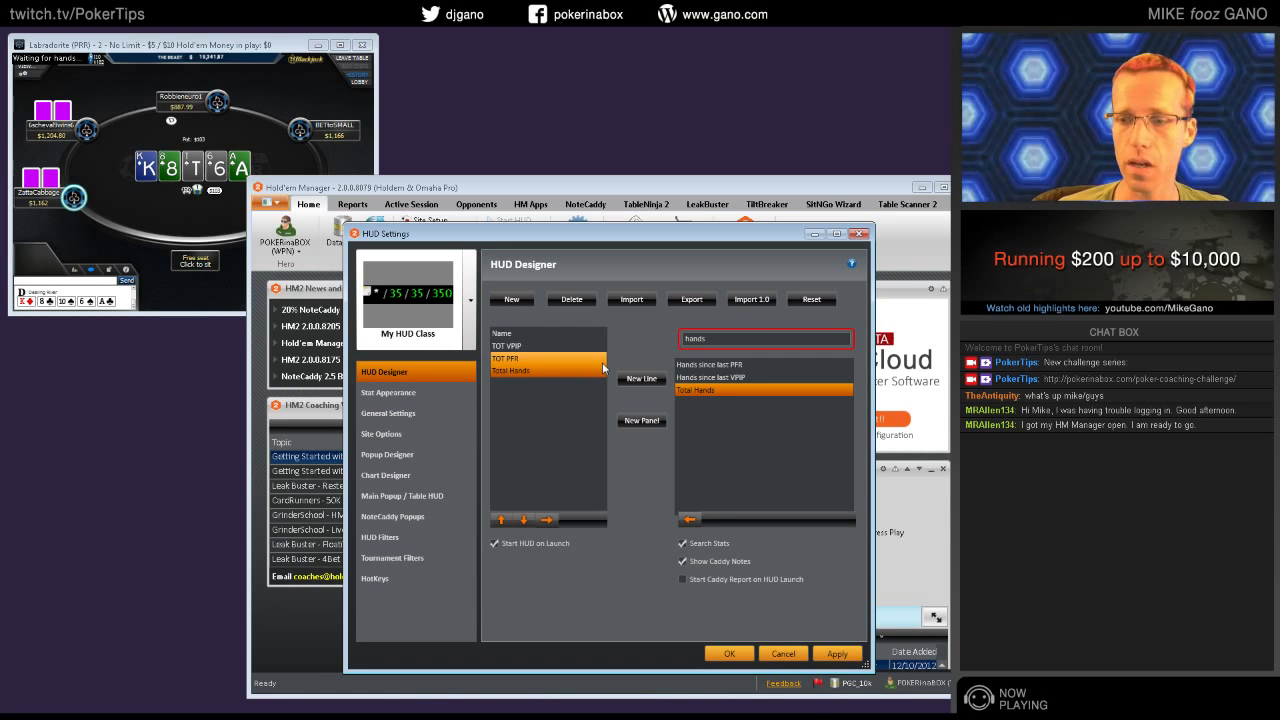
click(573, 347)
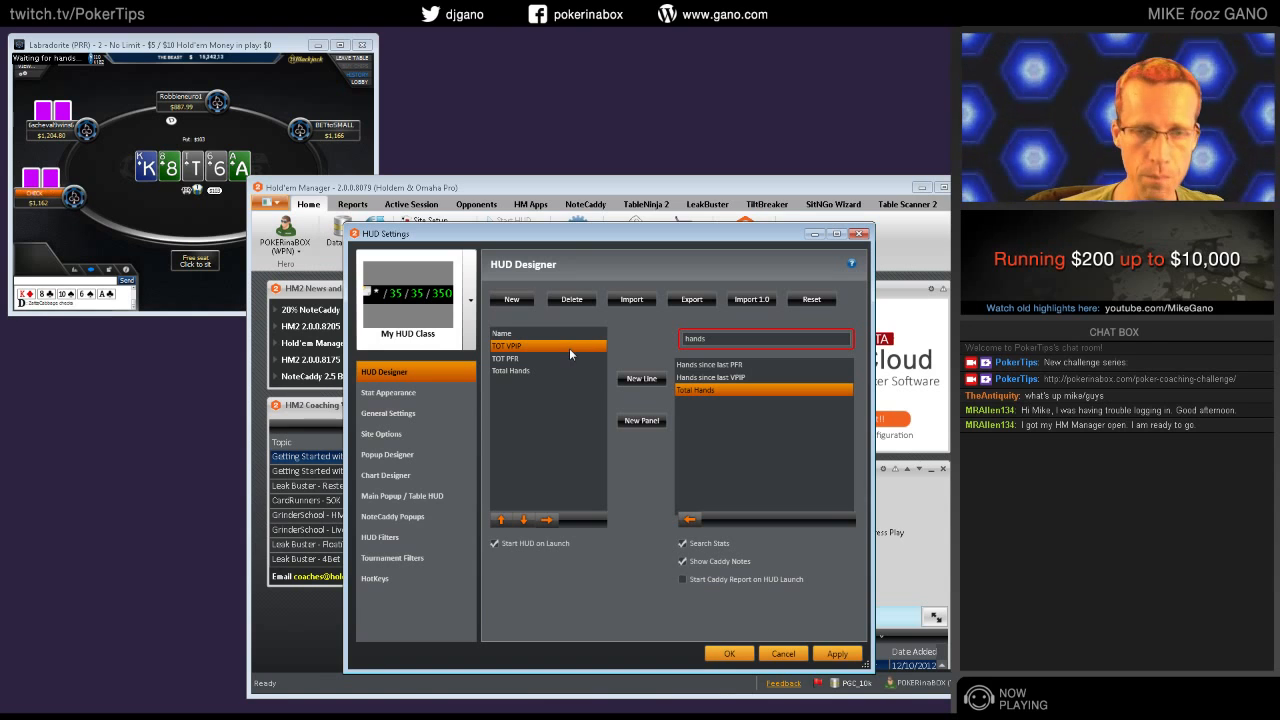
click(574, 359)
click(556, 346)
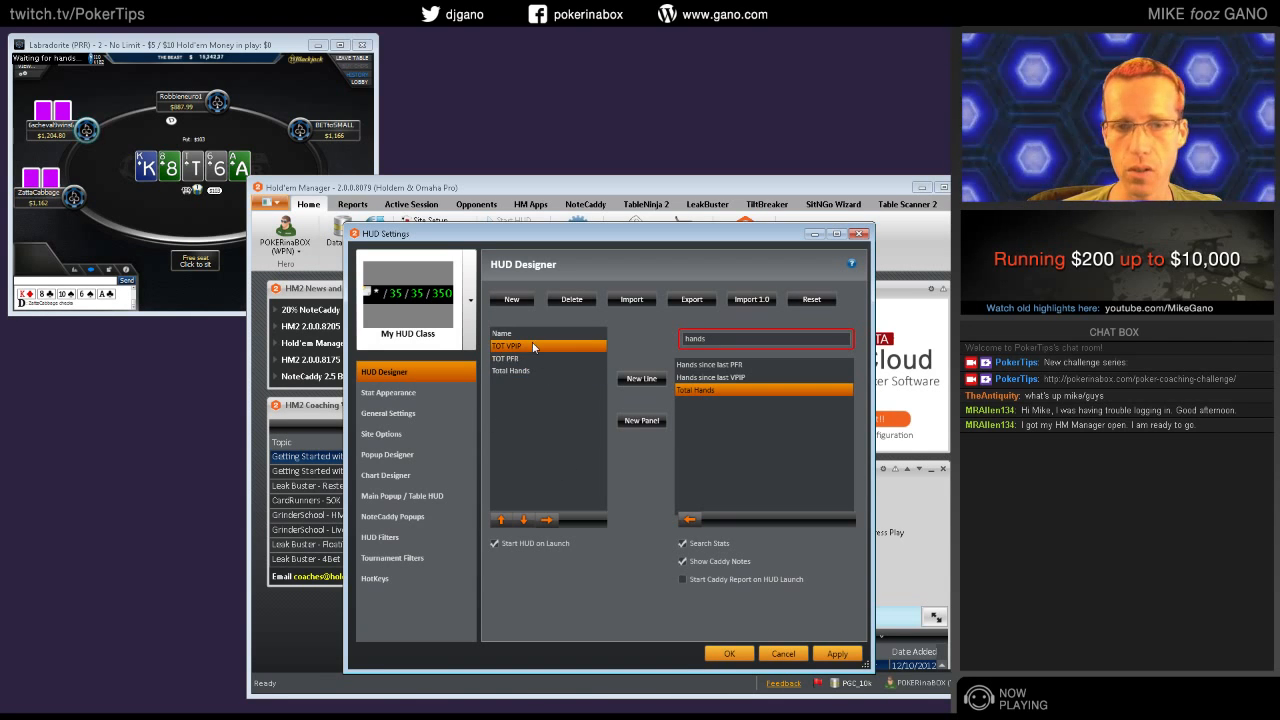
ctrl+click(552, 371)
shift+click(546, 359)
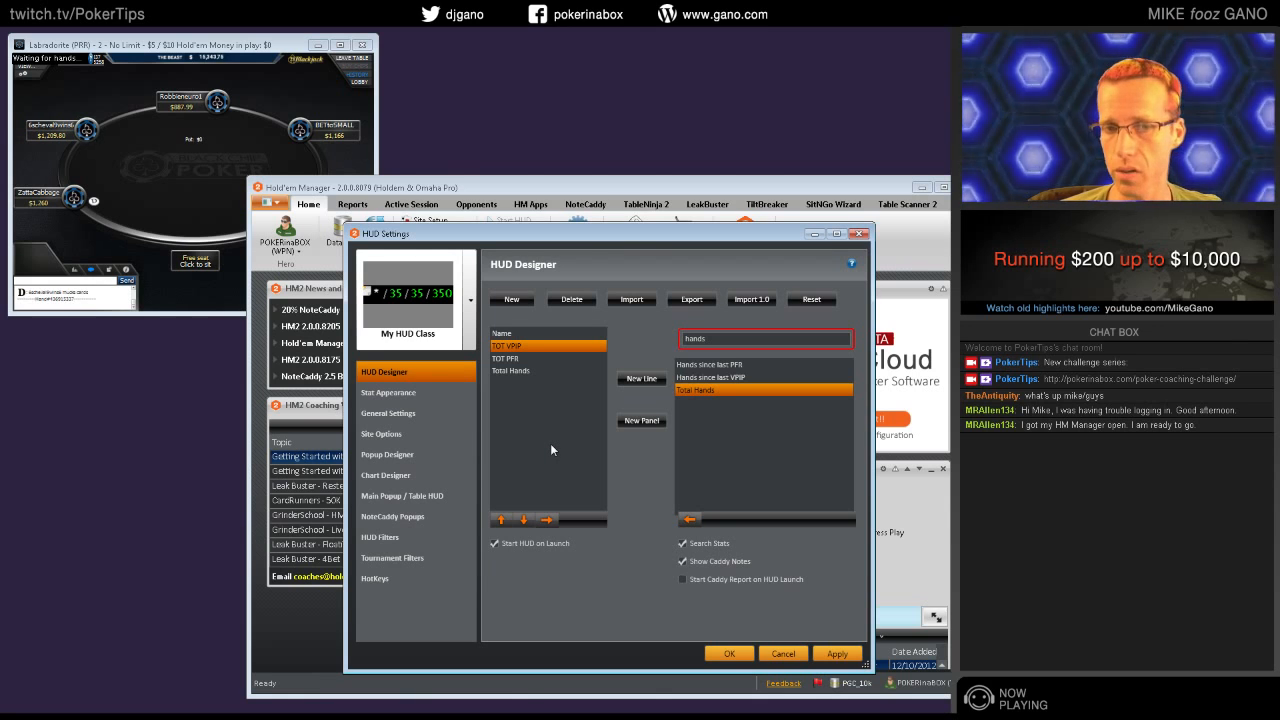
ctrl+click(537, 358)
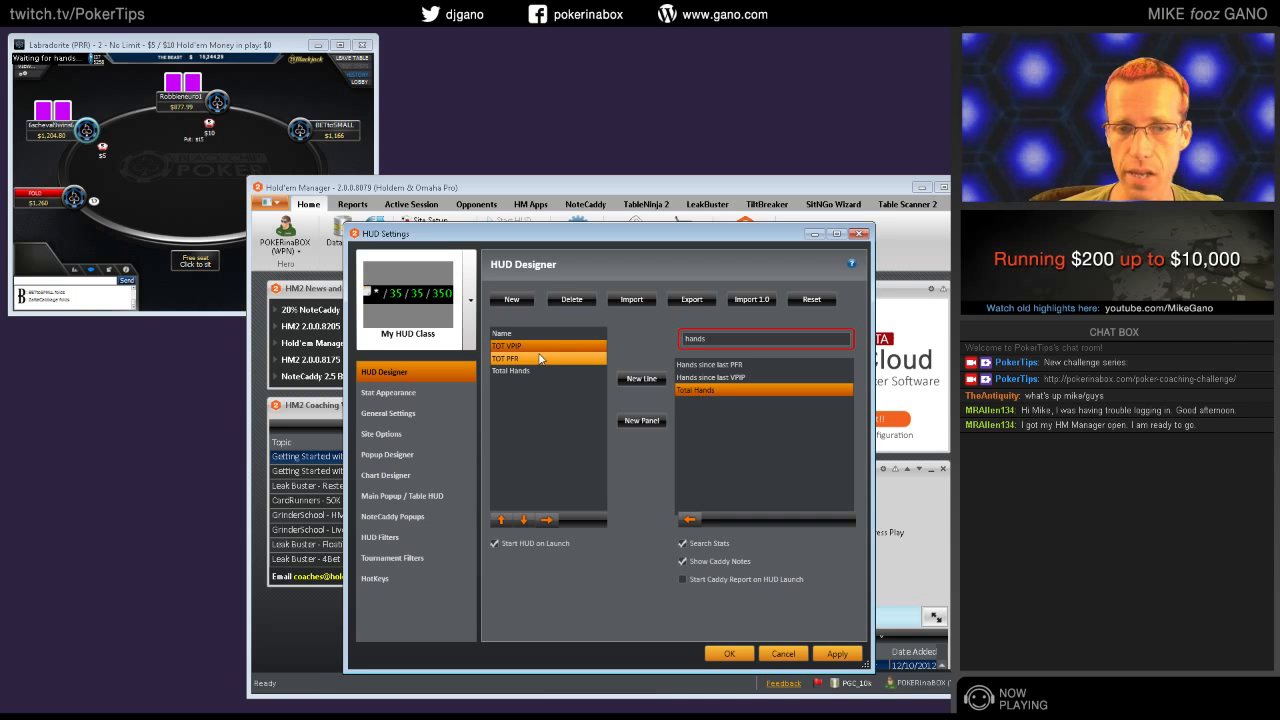
click(536, 371)
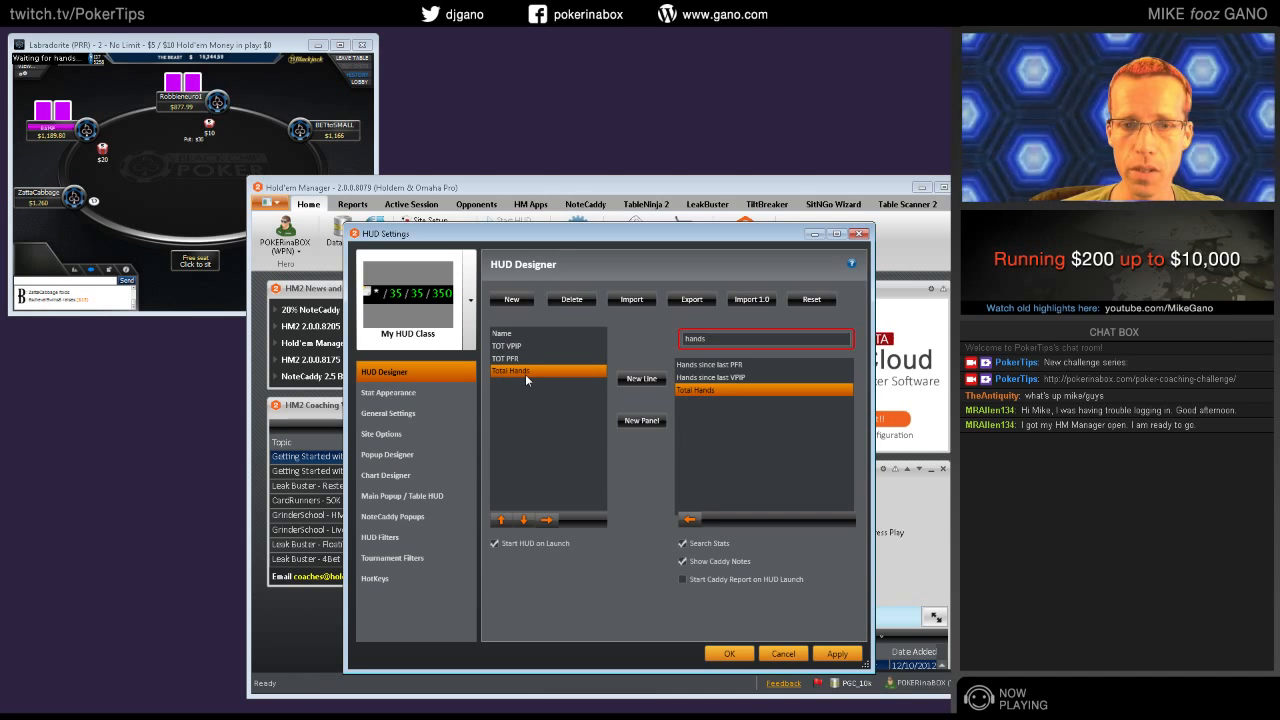
ctrl+click(527, 361)
ctrl+click(527, 361)
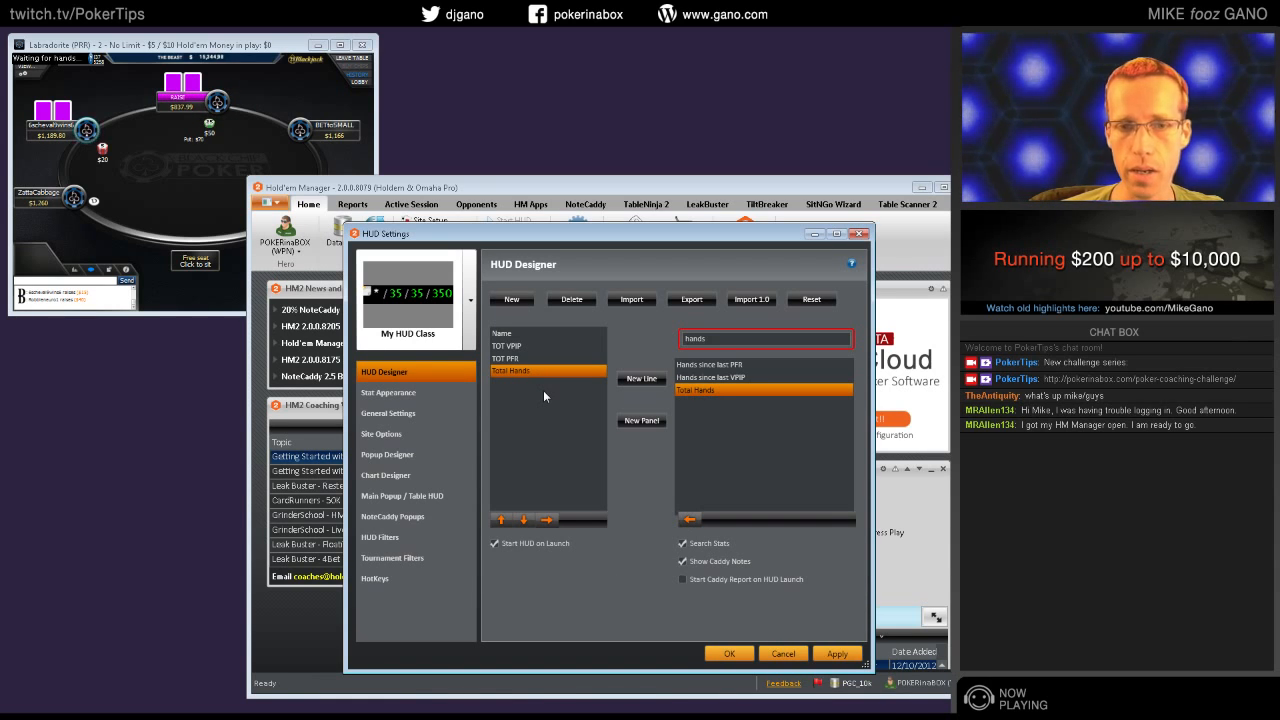
ctrl+click(514, 346)
click(514, 346)
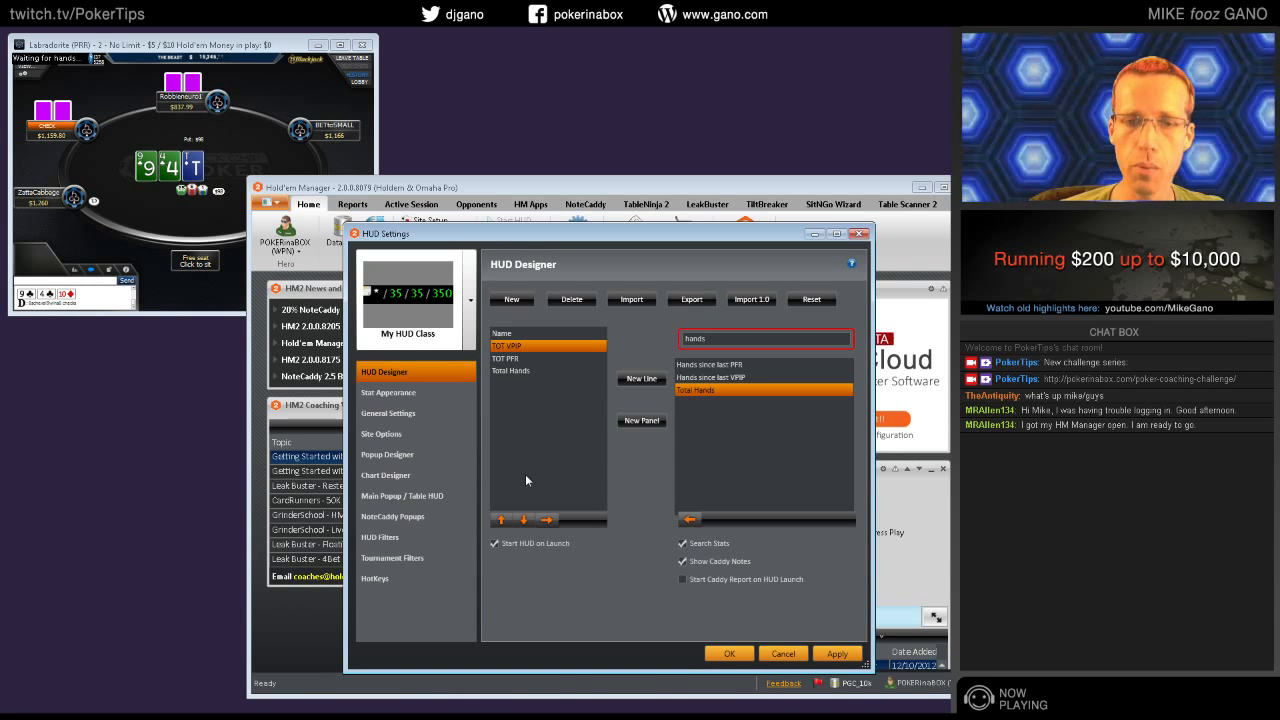
click(525, 371)
click(524, 346)
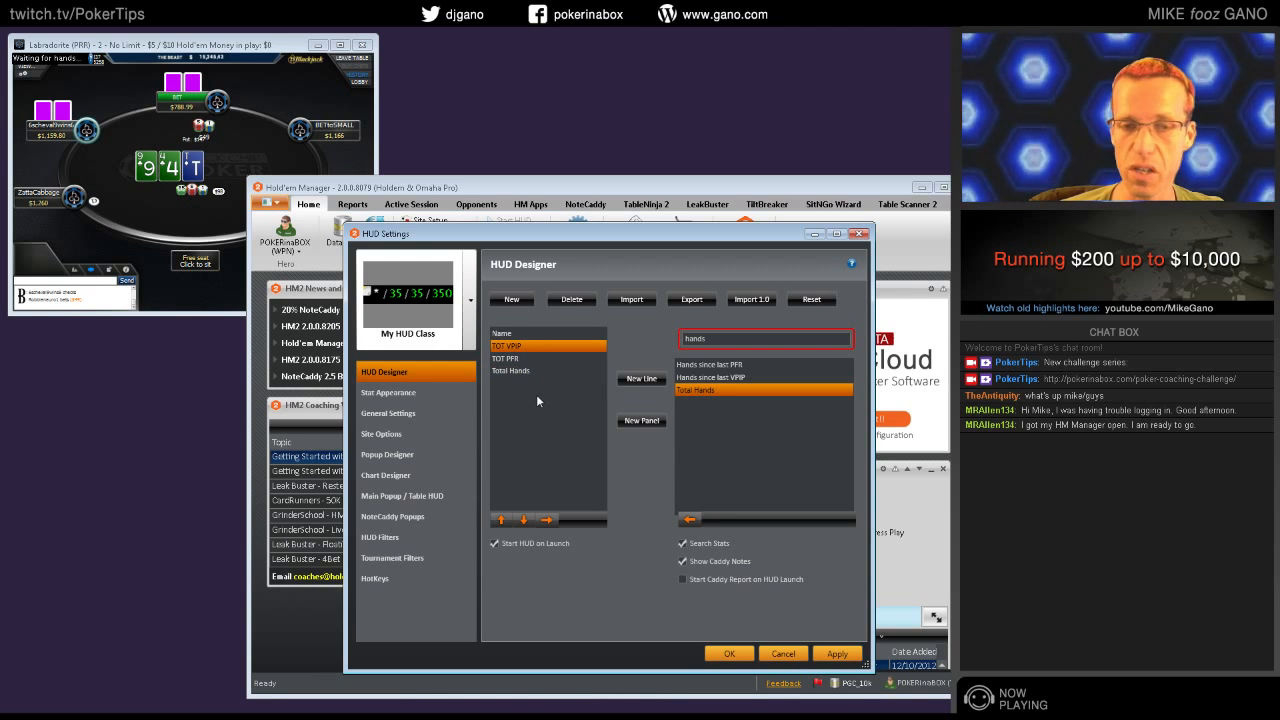
ctrl+click(540, 371)
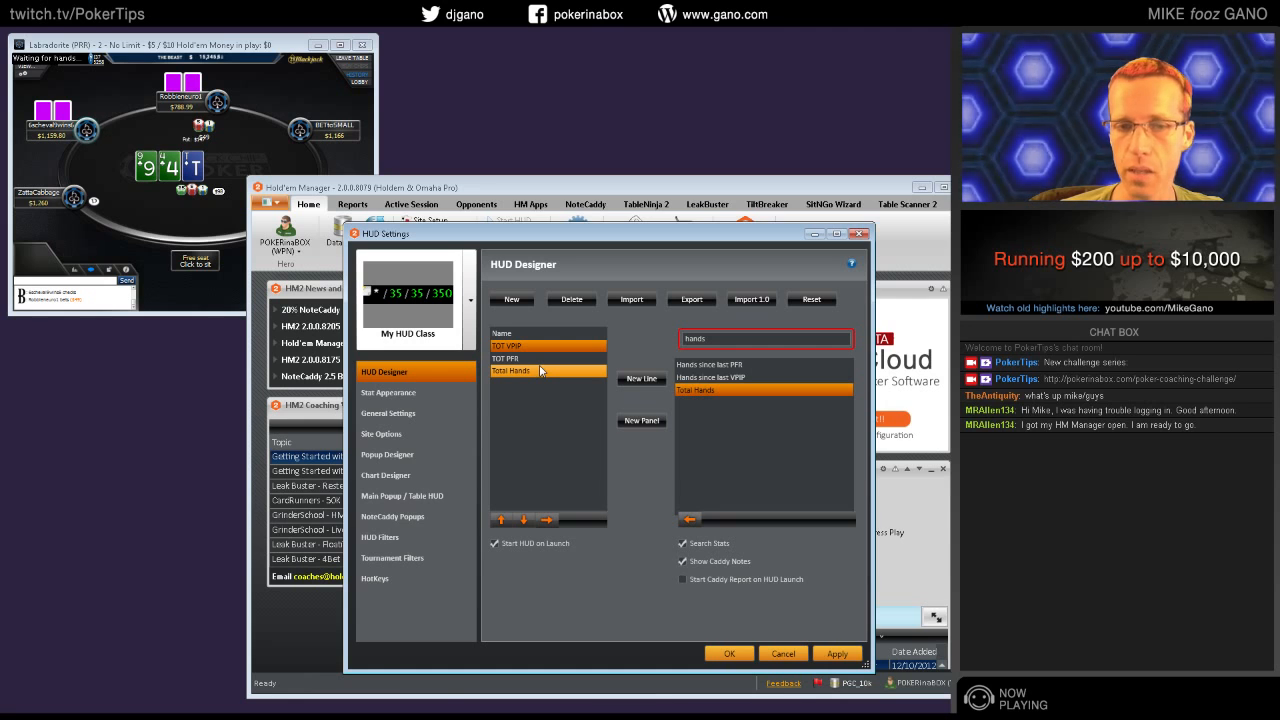
click(532, 374)
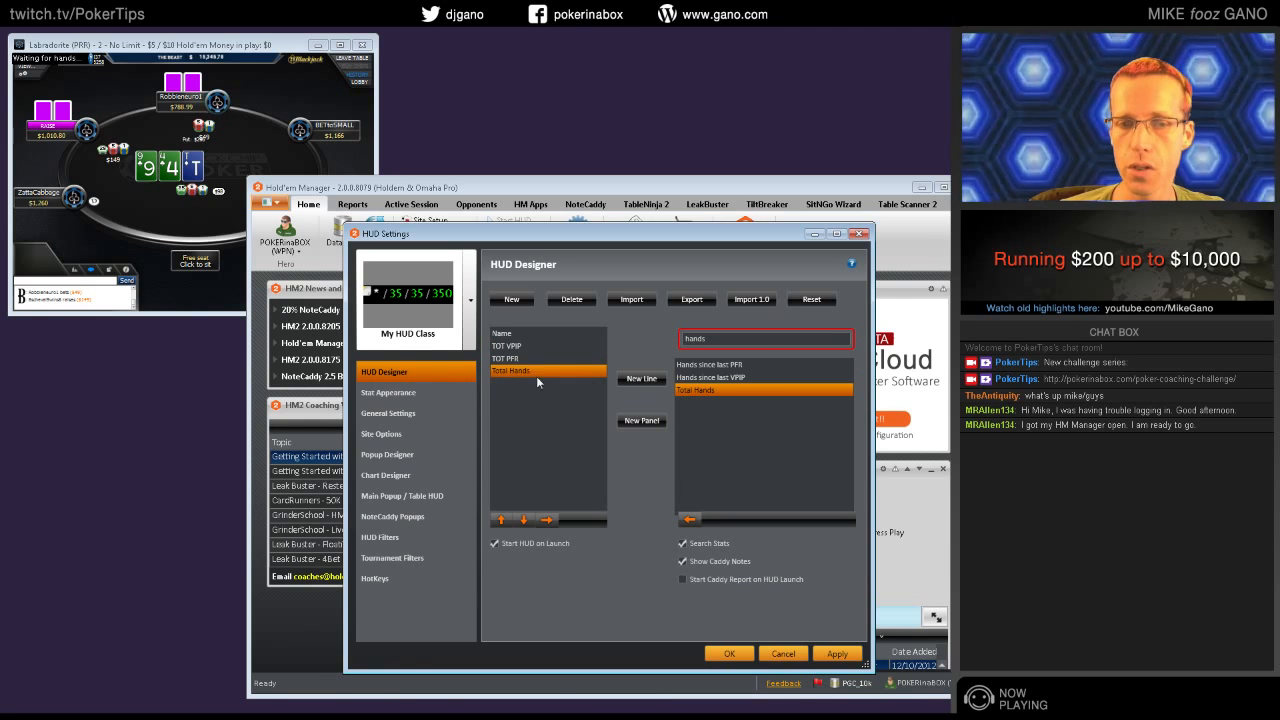
click(538, 347)
click(540, 371)
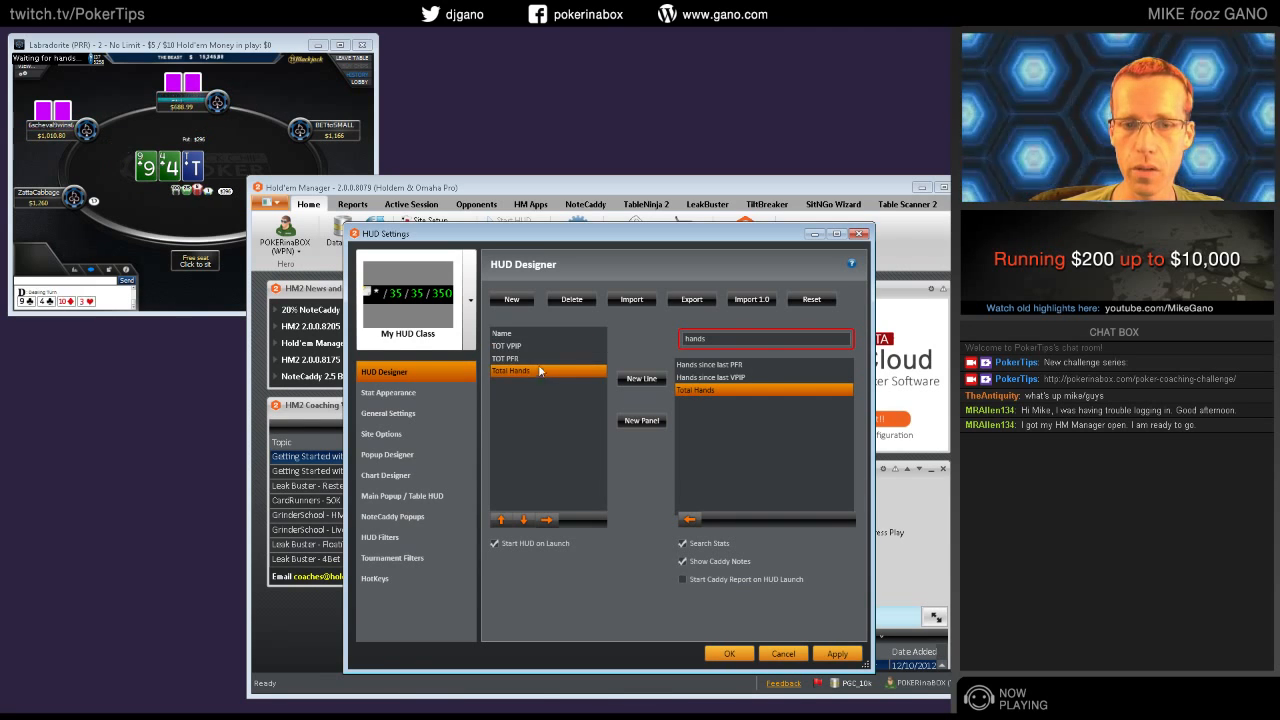
click(532, 347)
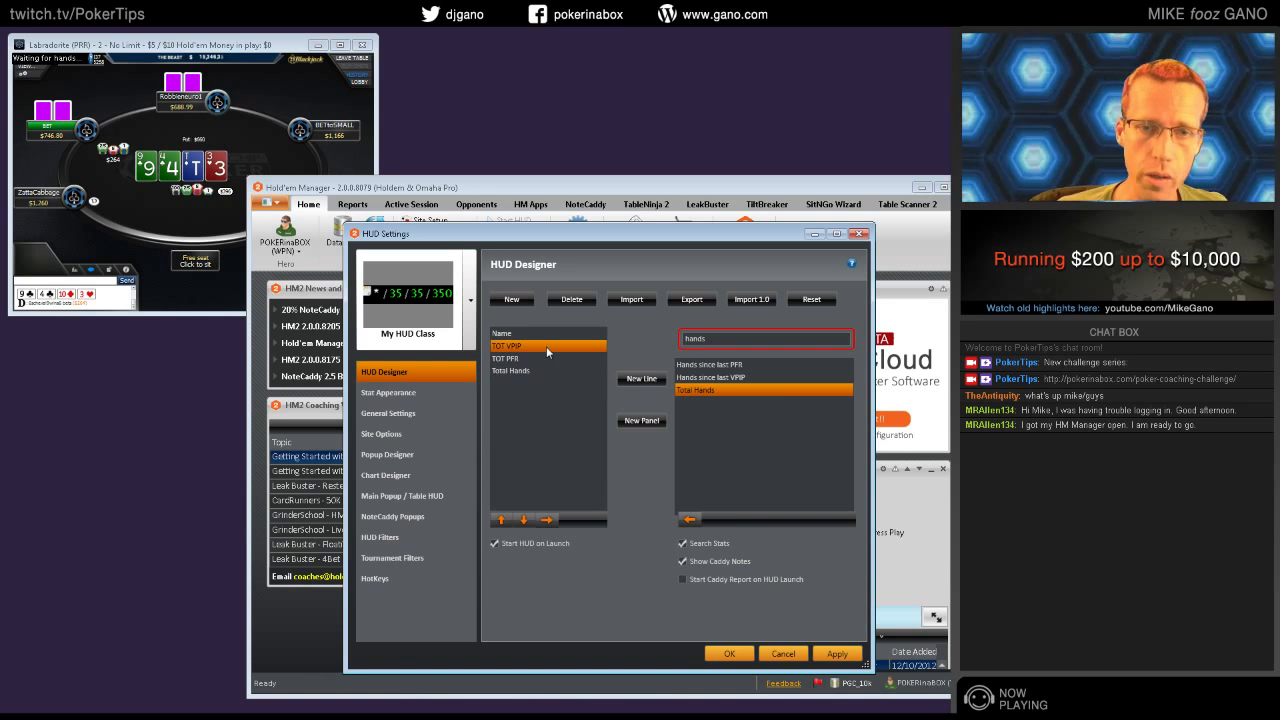
click(551, 359)
click(535, 348)
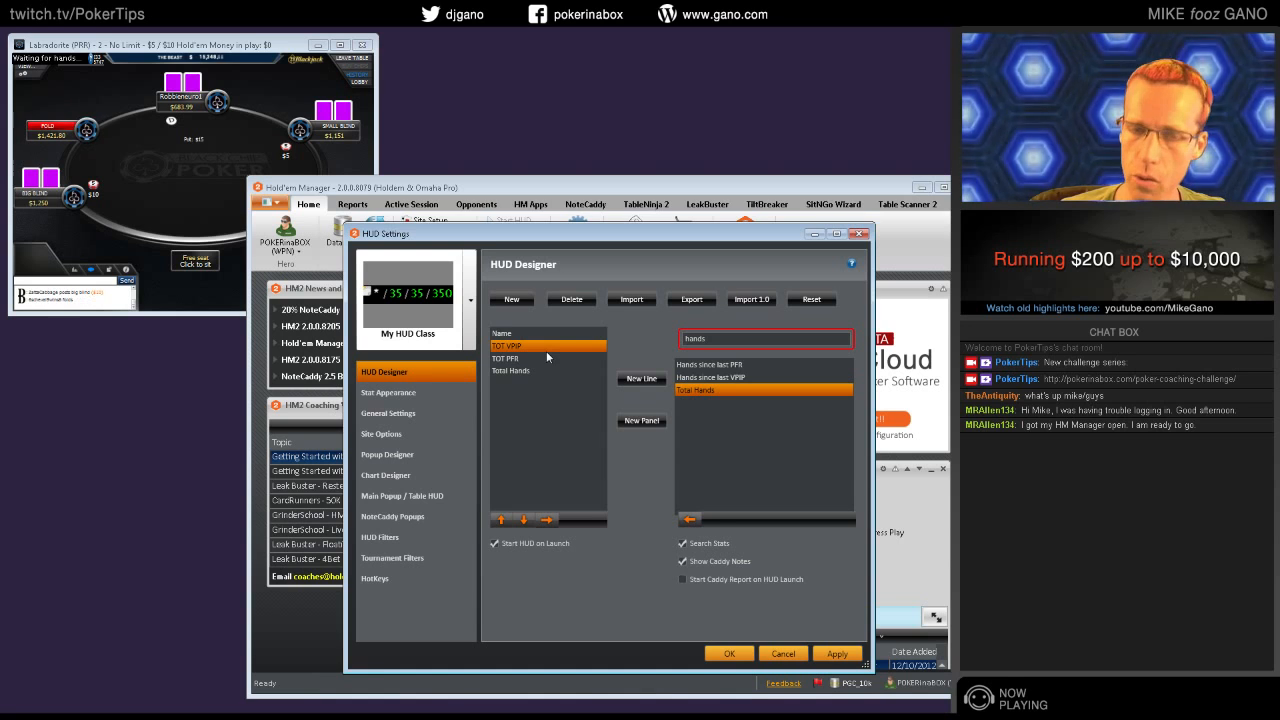
Highlight TOT VPIP, TOT PFR and Total Hands in turn in the HUD's stat list, comparing the VPIP and PFR entries
click(539, 374)
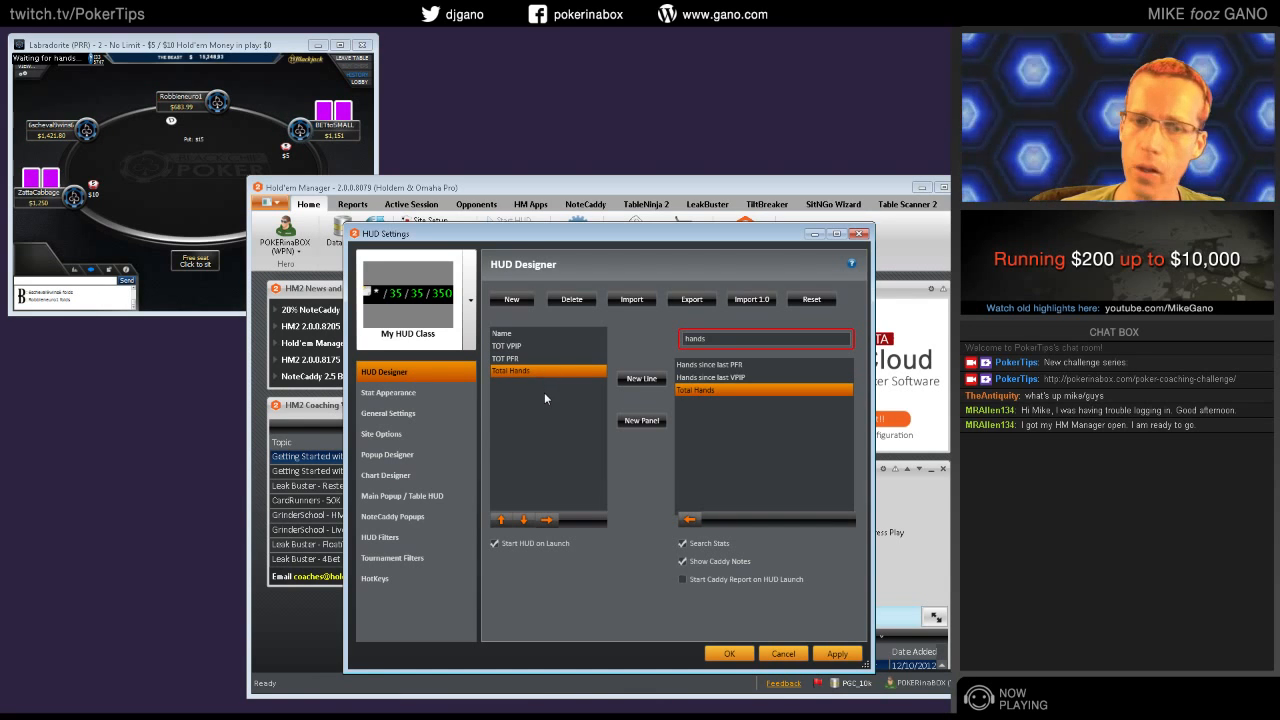
ctrl+click(534, 346)
click(539, 374)
click(528, 348)
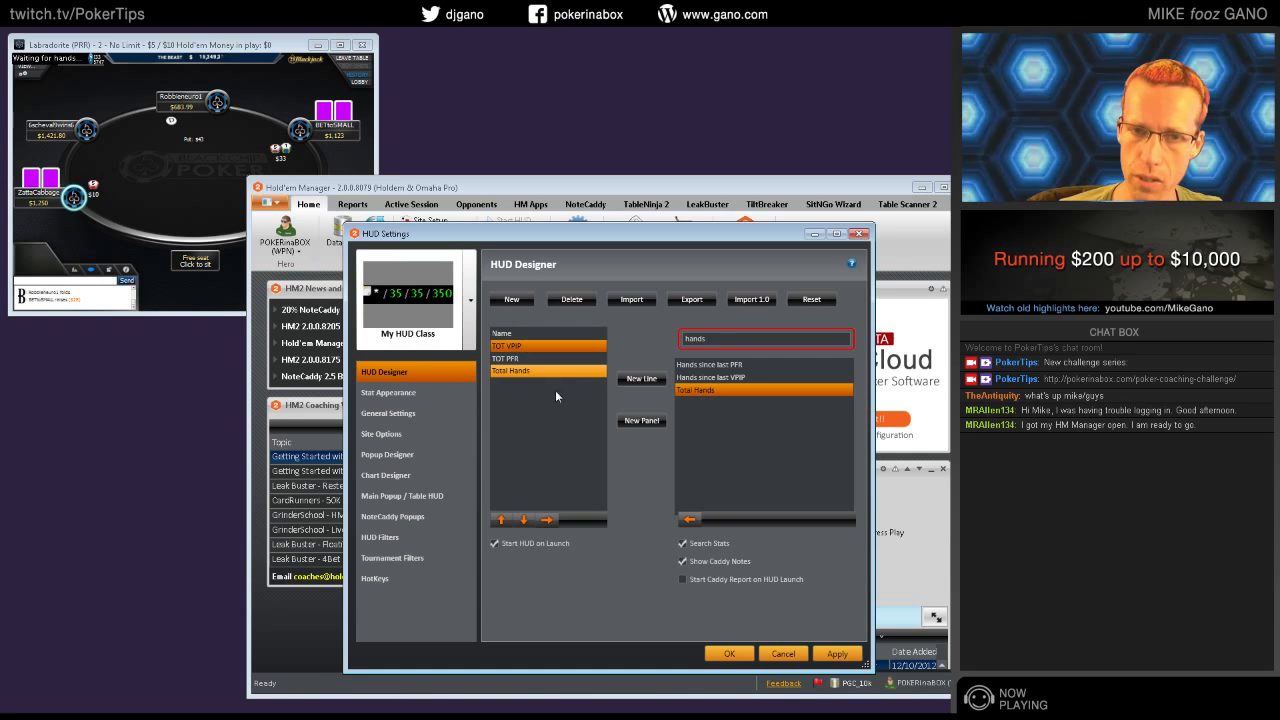
click(541, 373)
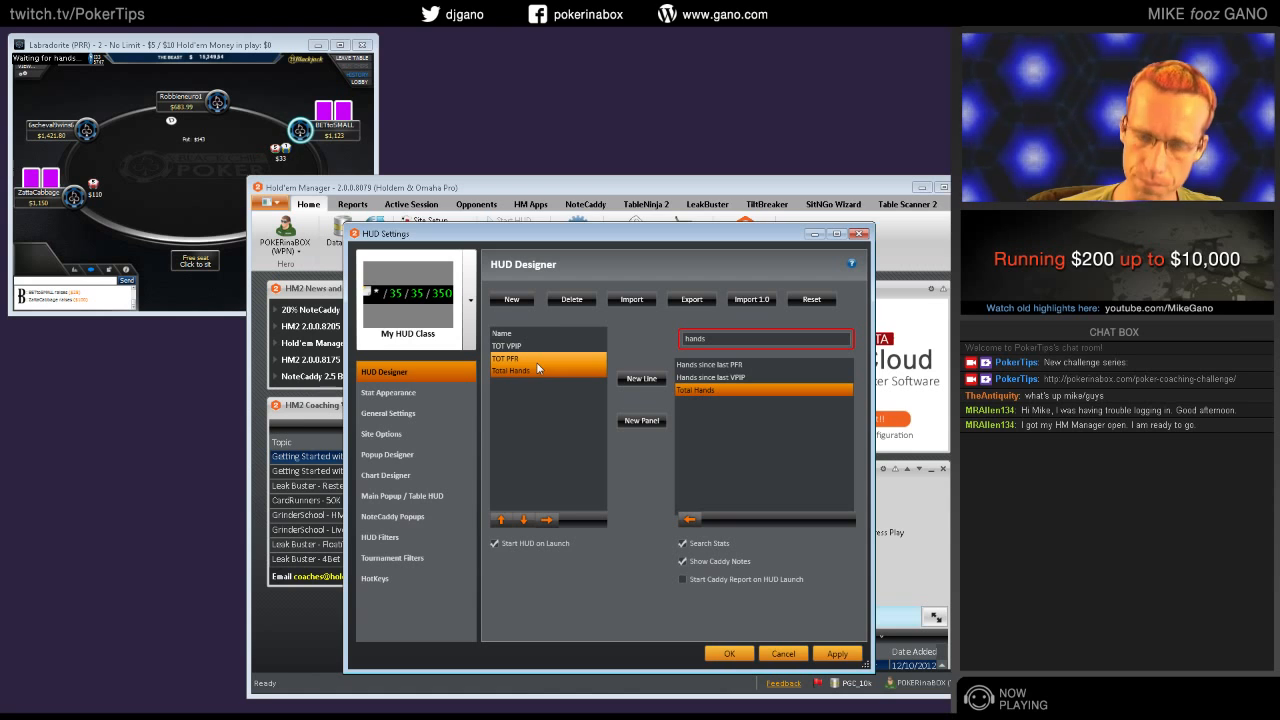
click(538, 360)
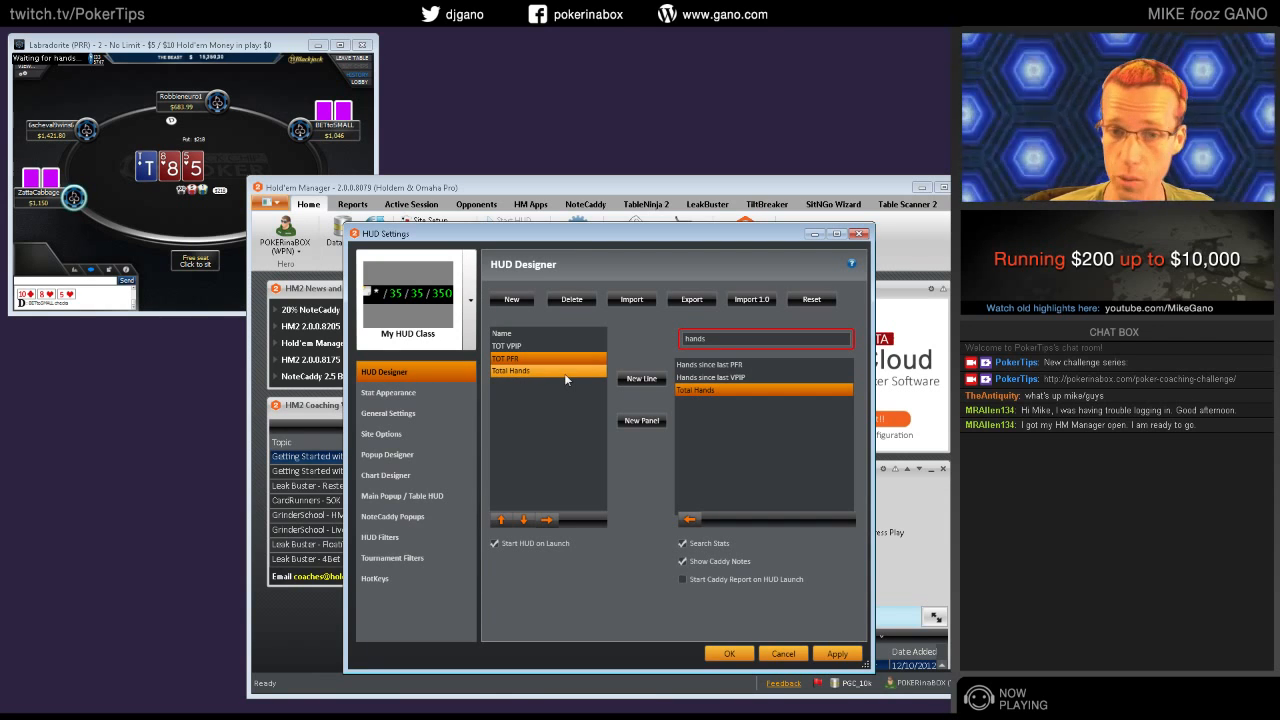
click(552, 346)
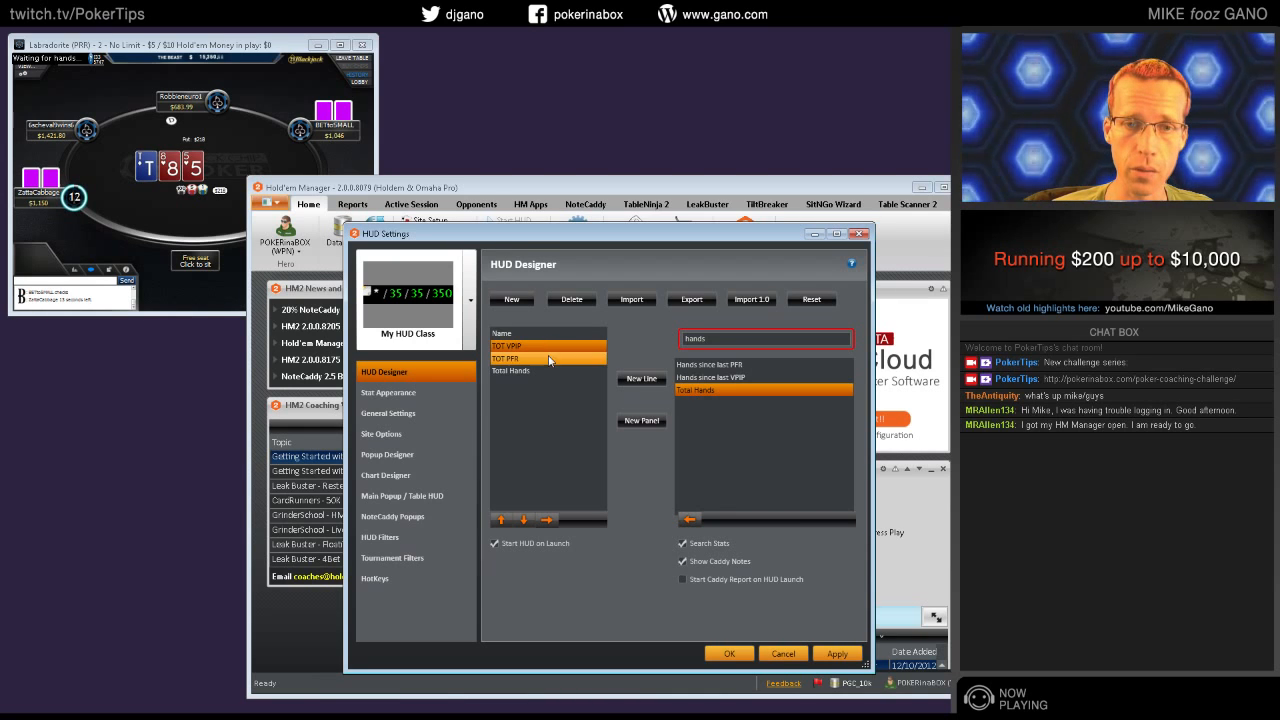
click(551, 359)
click(551, 346)
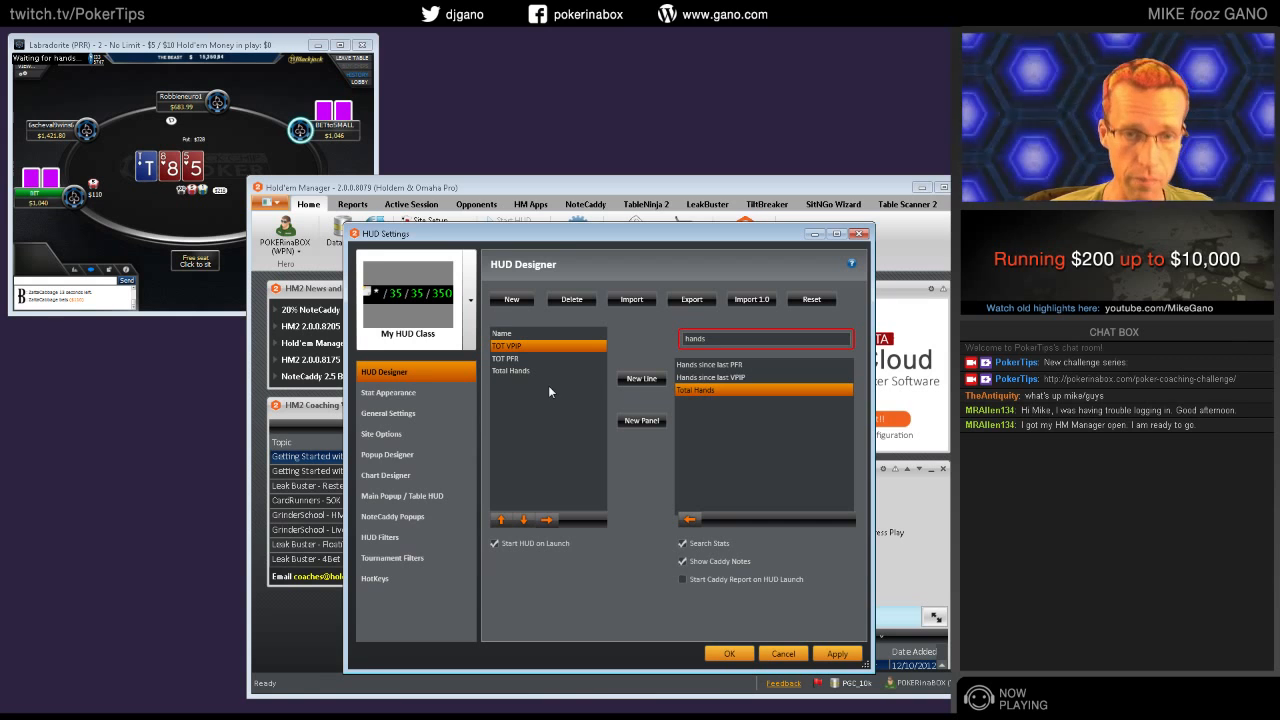
click(568, 358)
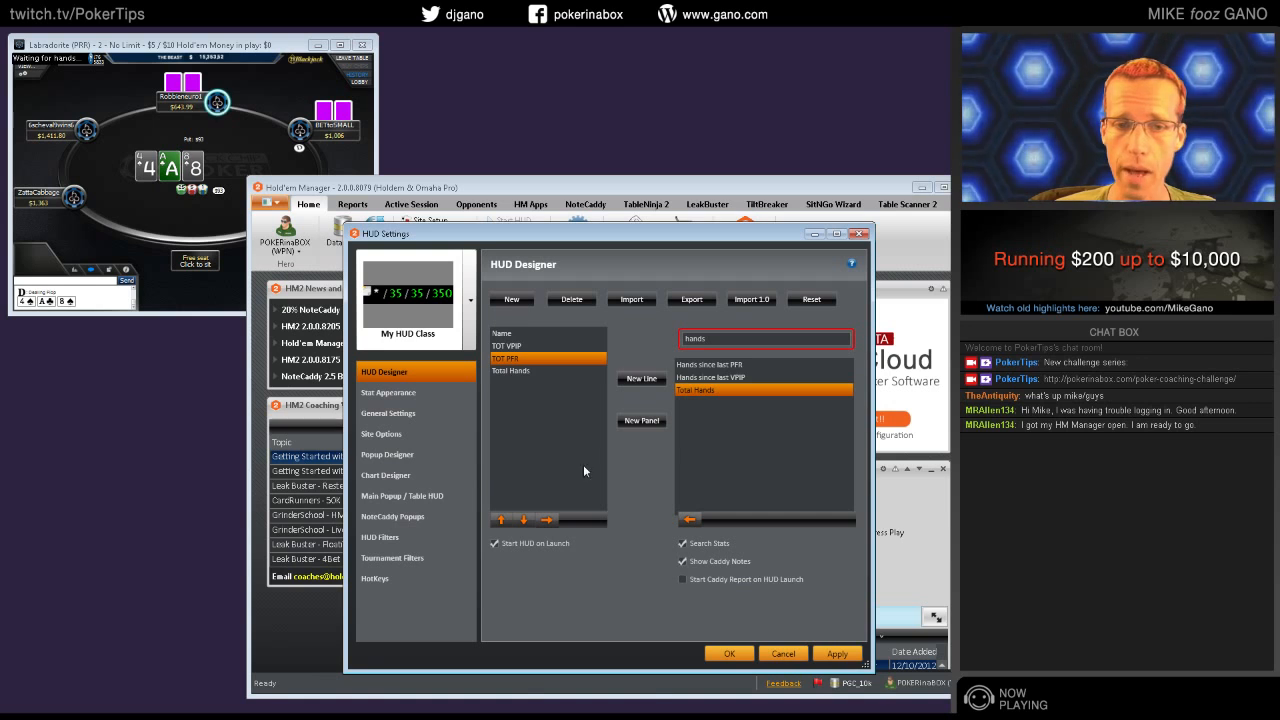
click(541, 347)
click(546, 358)
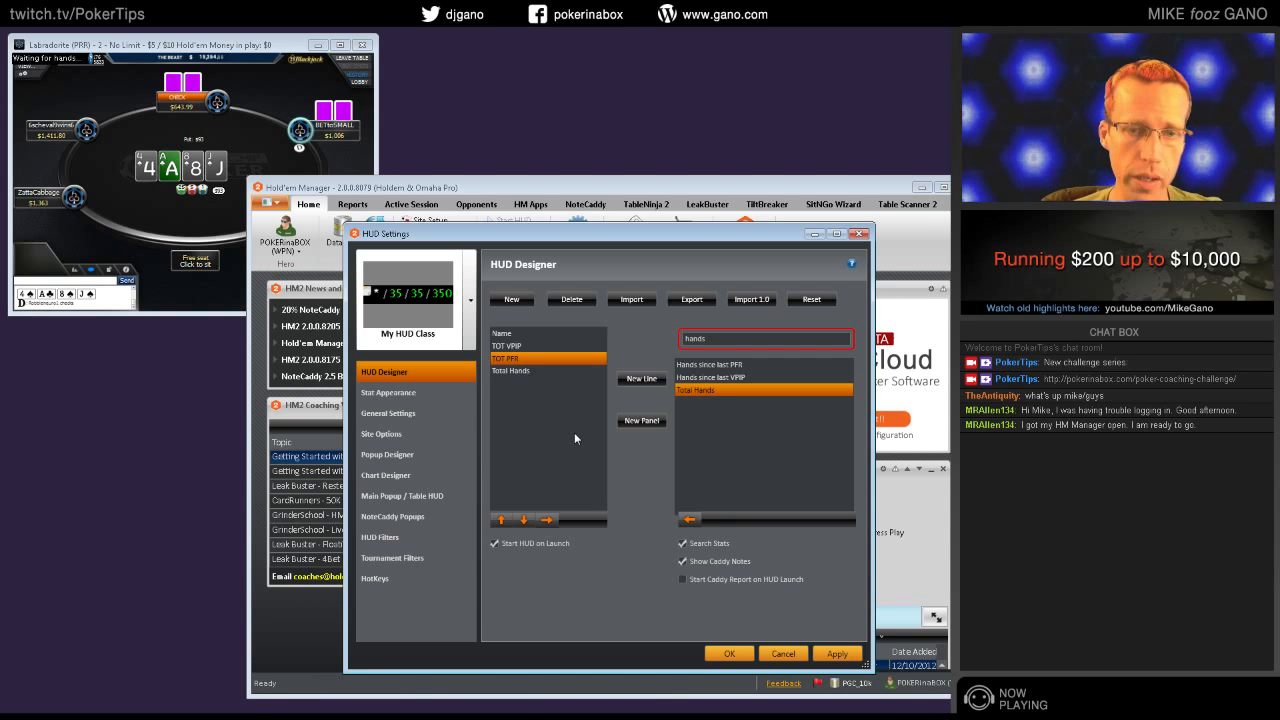
click(548, 349)
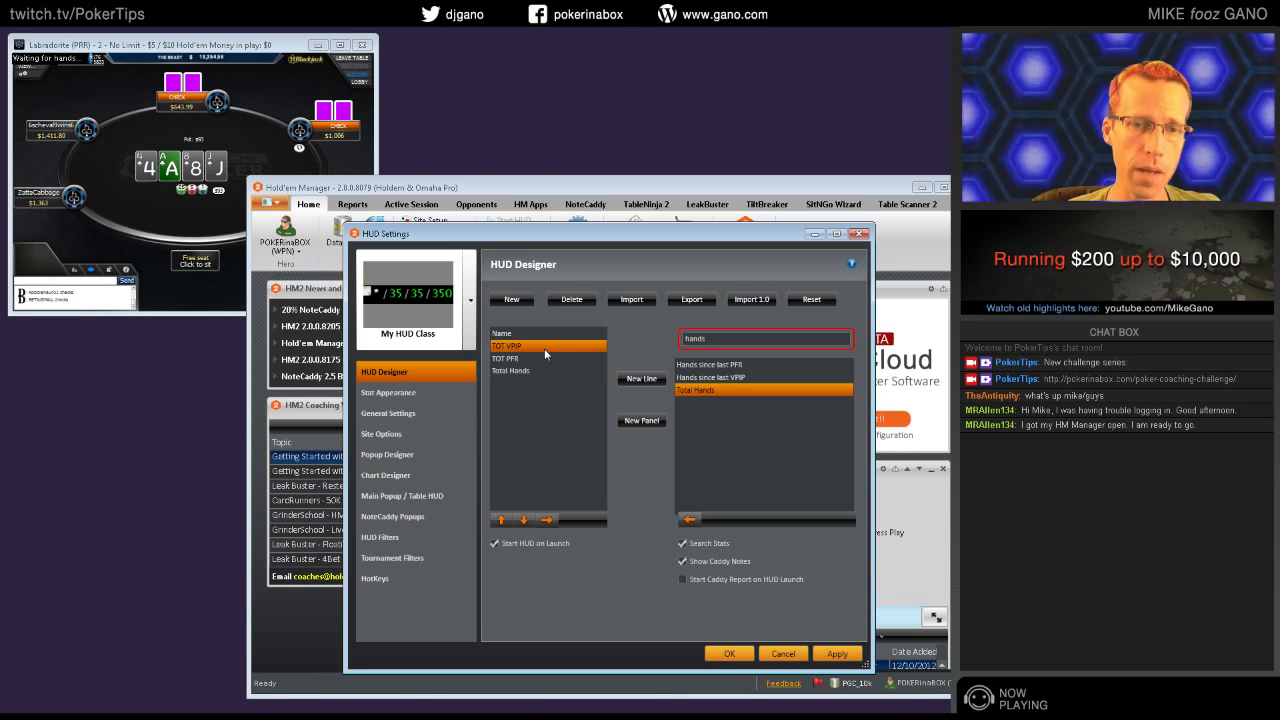
click(548, 358)
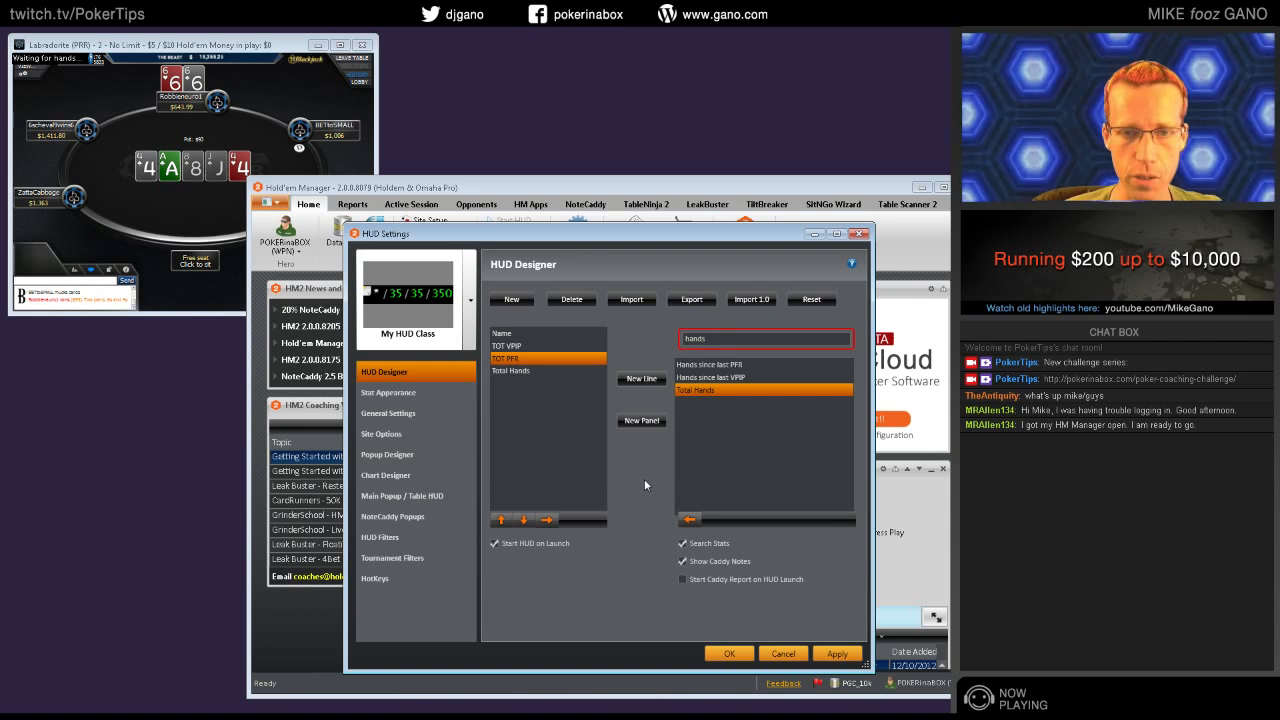
click(564, 347)
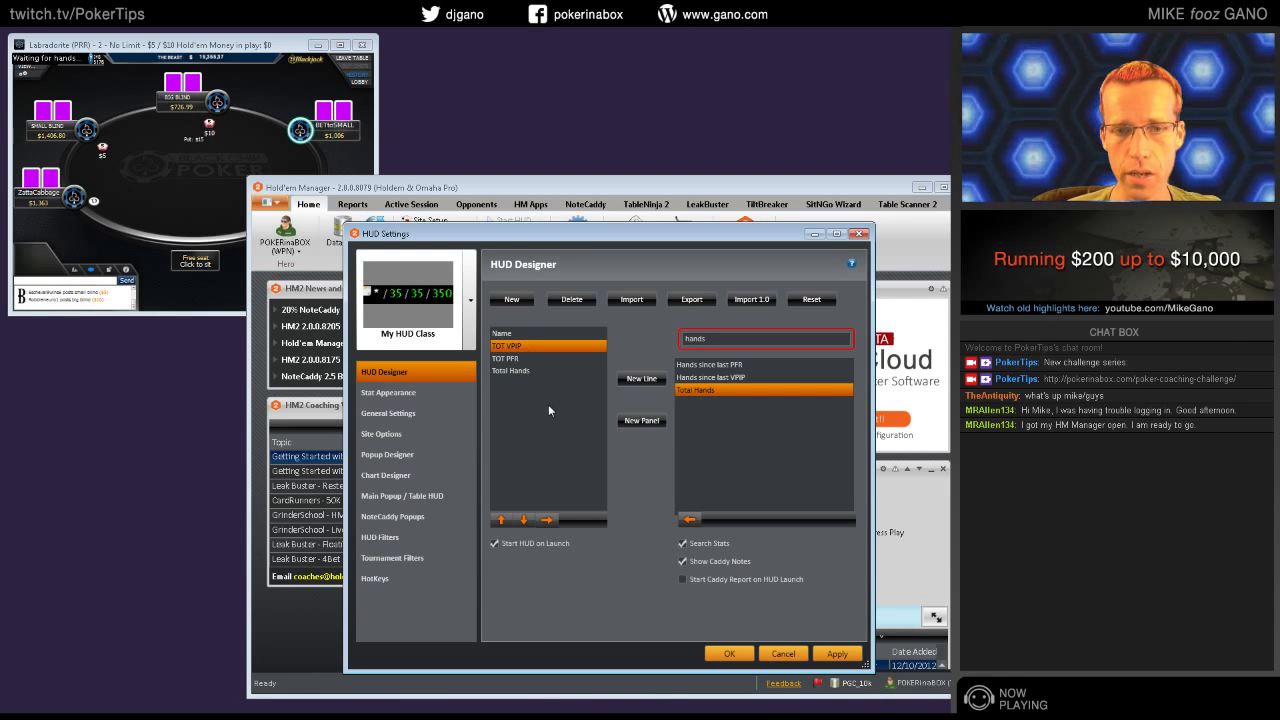
Select Total Hands and add a new line after it in the HUD's stat list
click(536, 374)
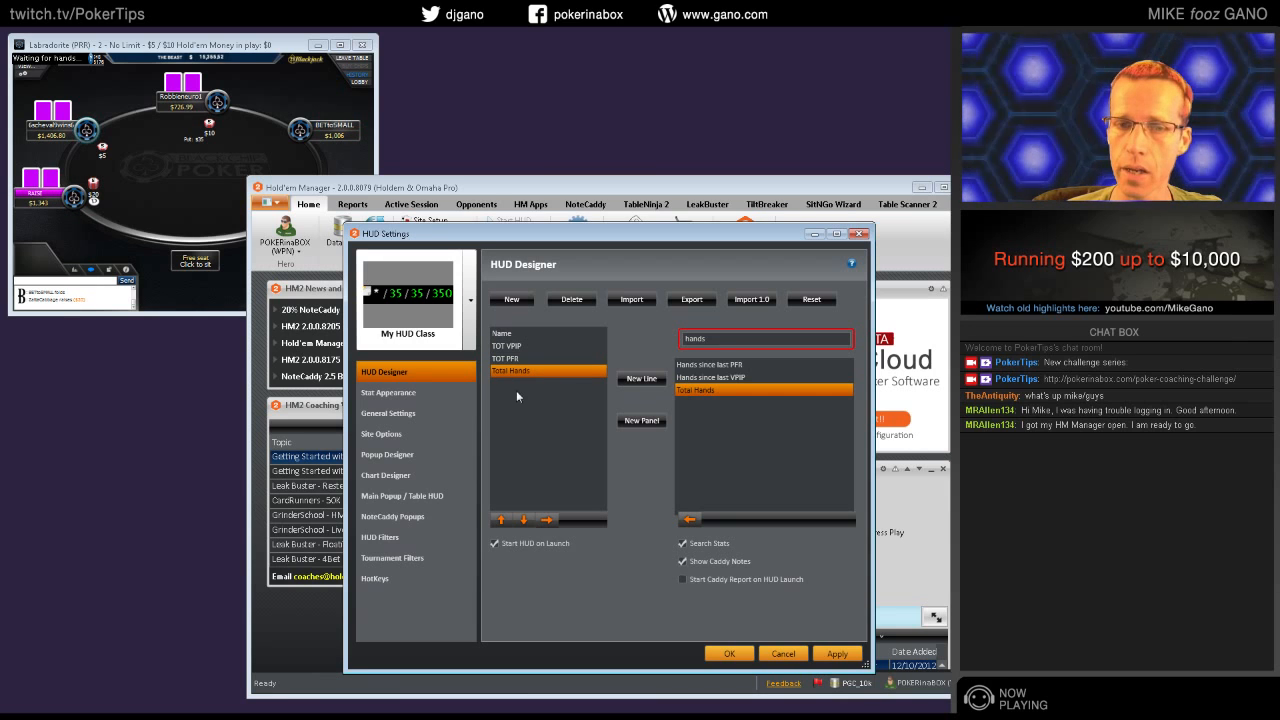
ctrl+click(523, 347)
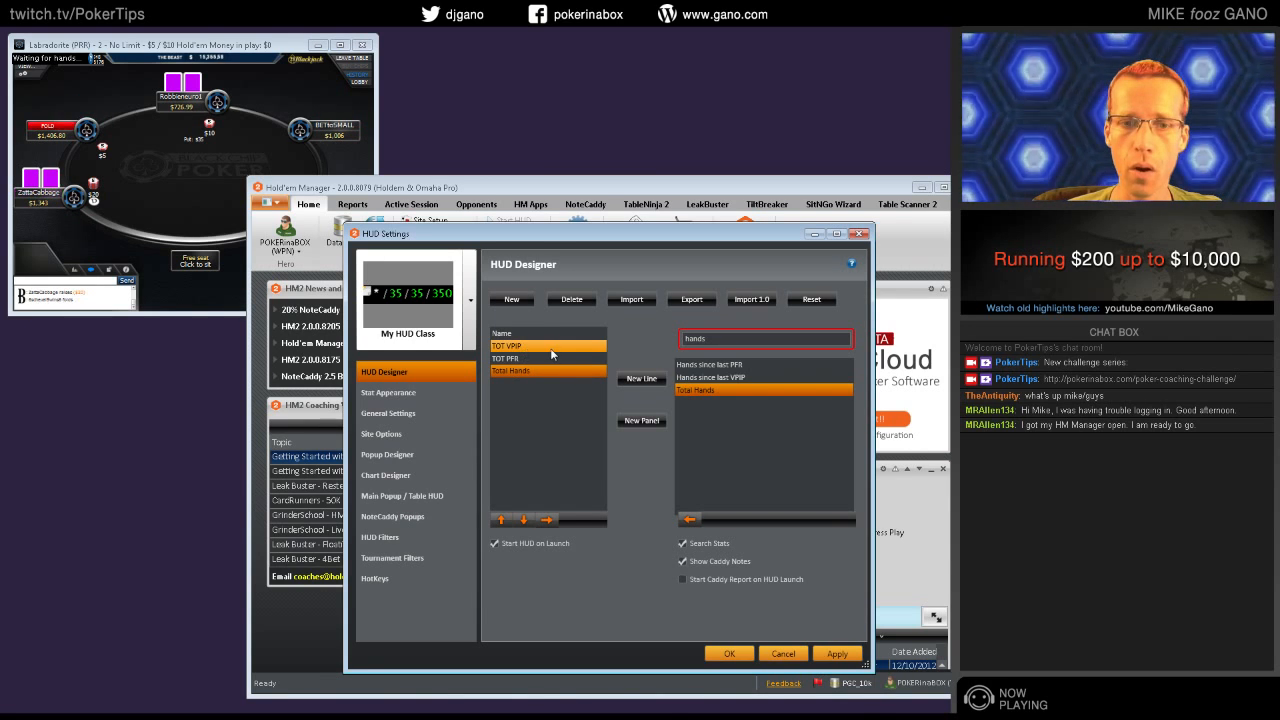
ctrl+click(540, 347)
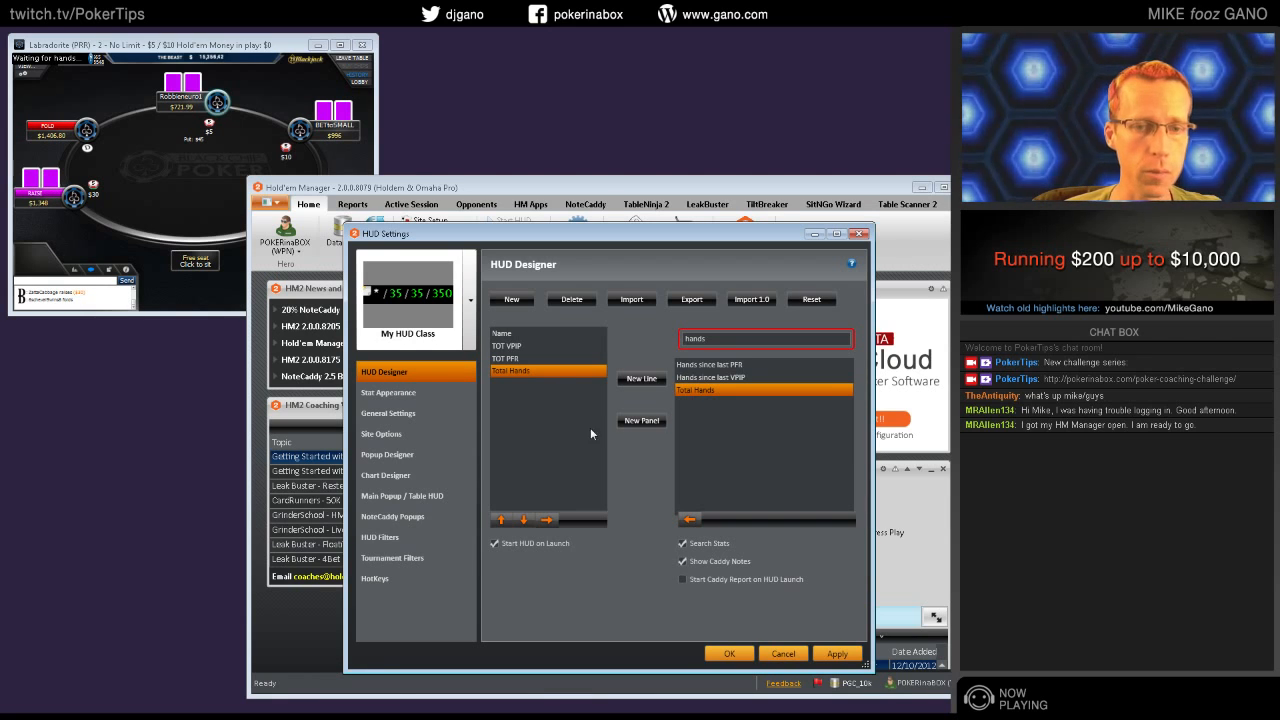
click(641, 378)
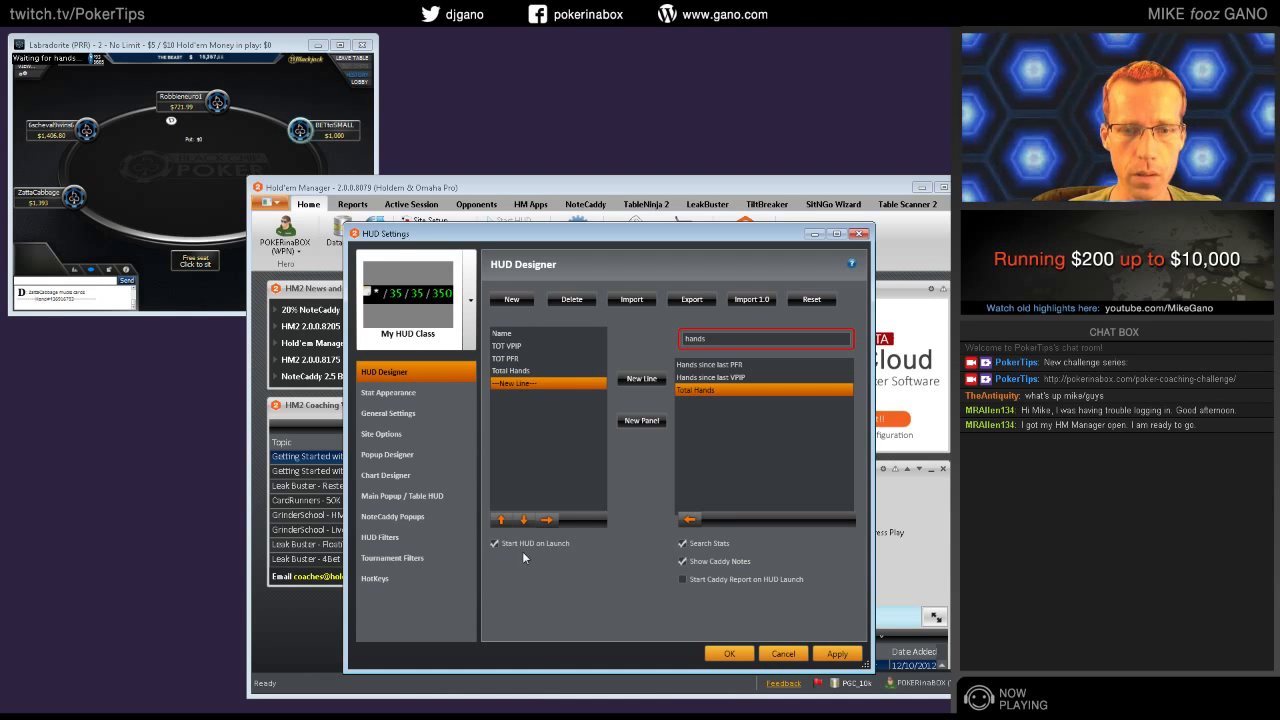
Review the HUD's stat entries and its line break, along with the stats found by the "hands" search
click(532, 347)
click(532, 358)
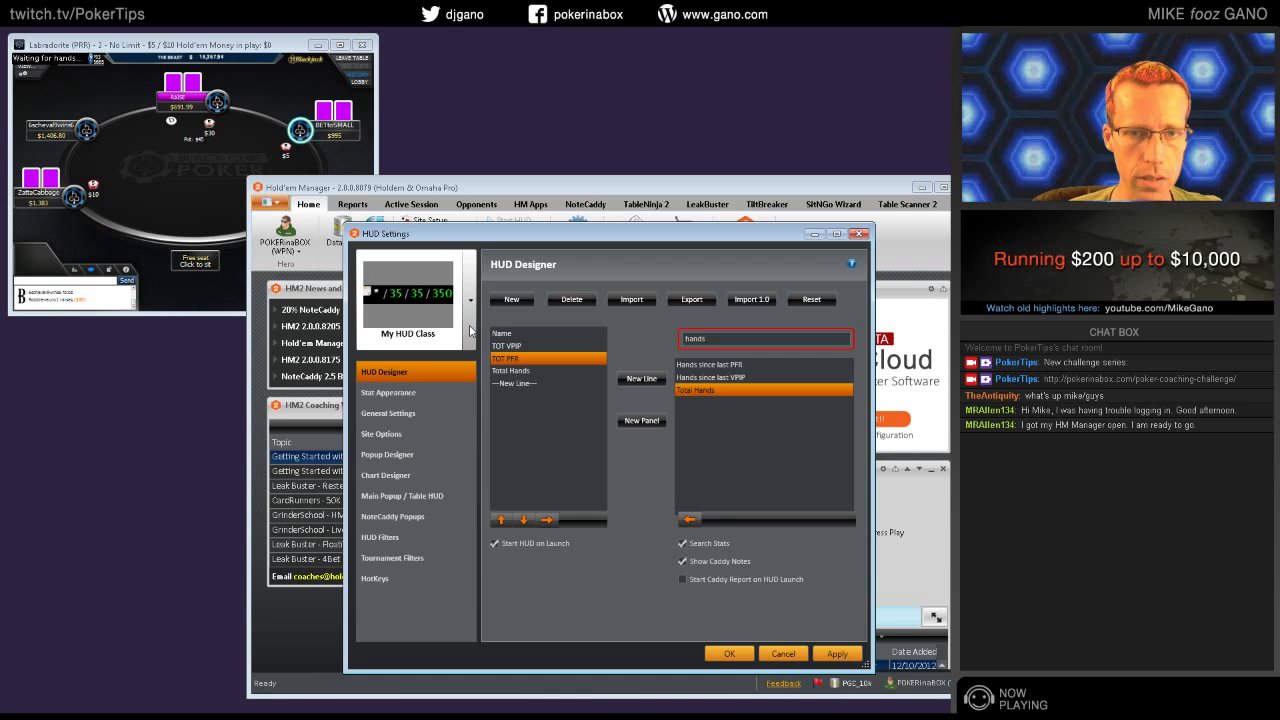
click(529, 367)
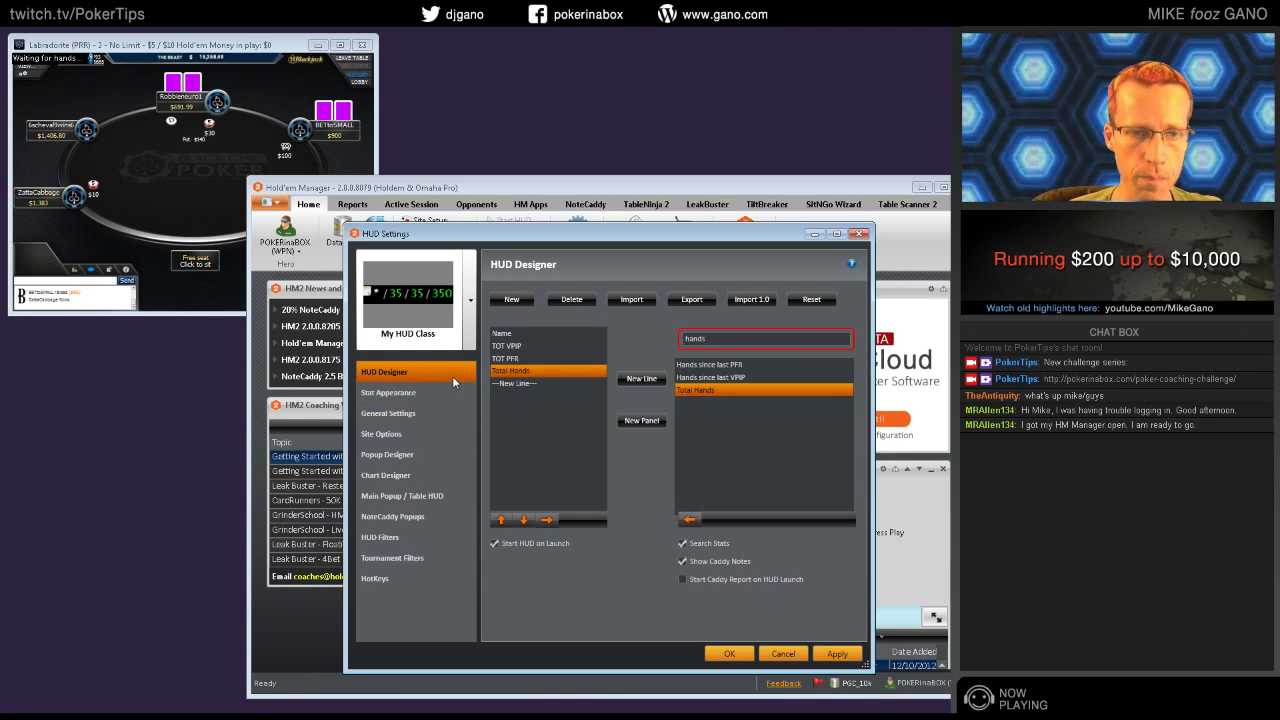
click(540, 383)
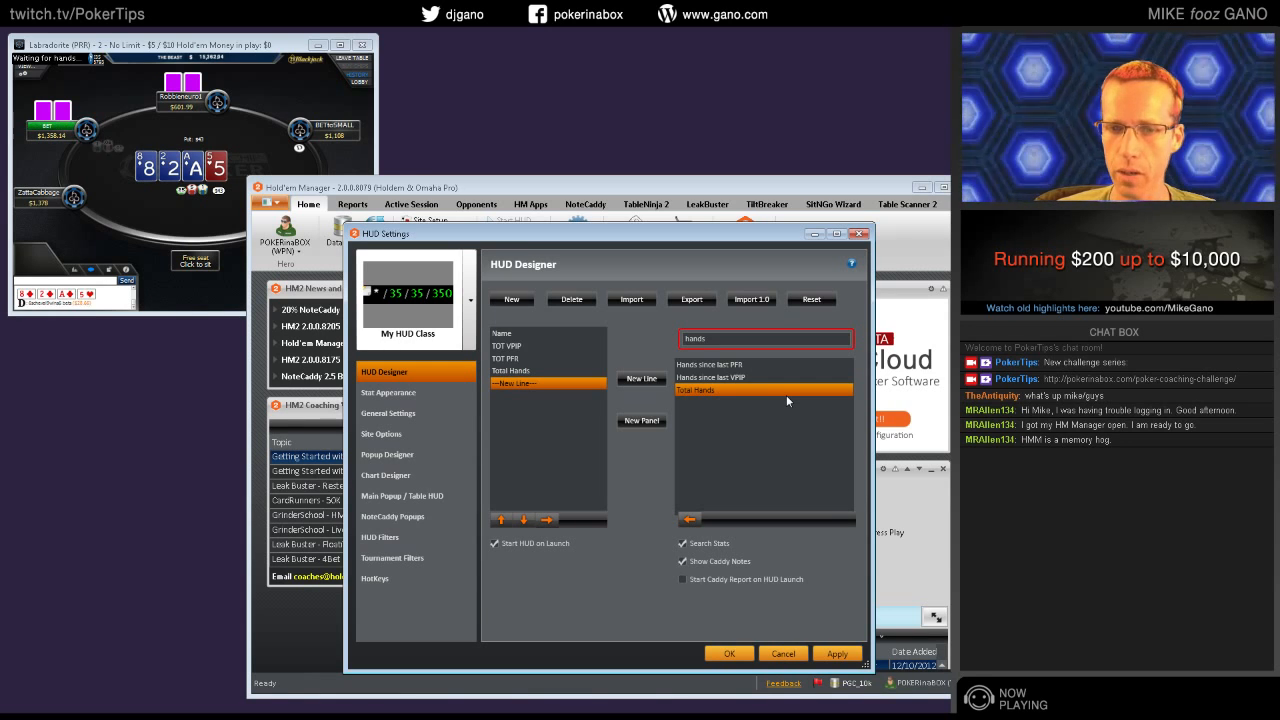
ctrl+click(768, 377)
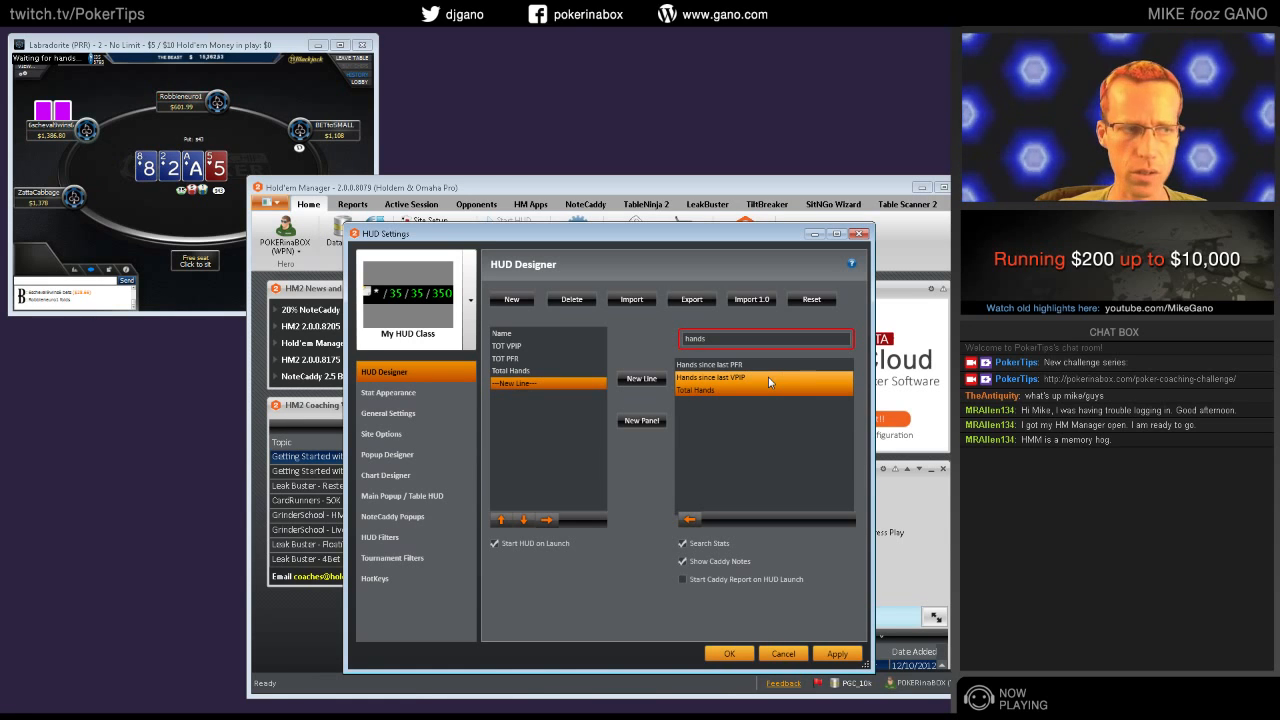
click(786, 387)
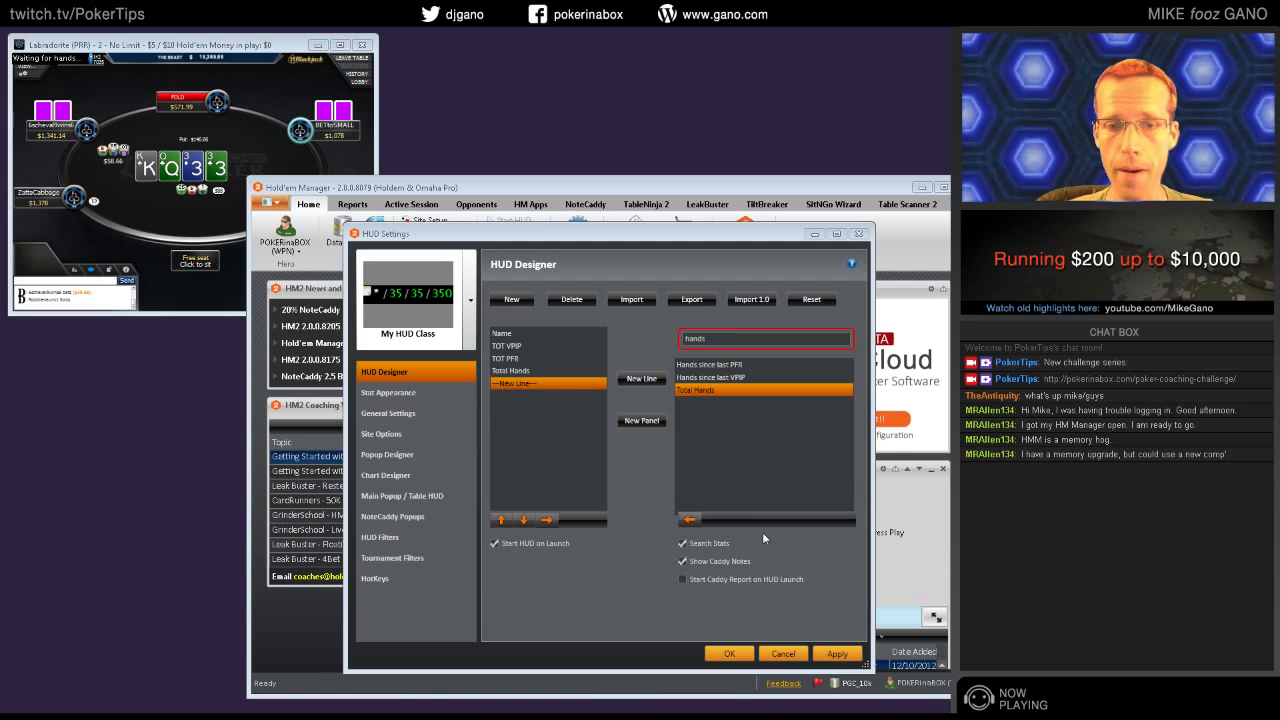
click(518, 416)
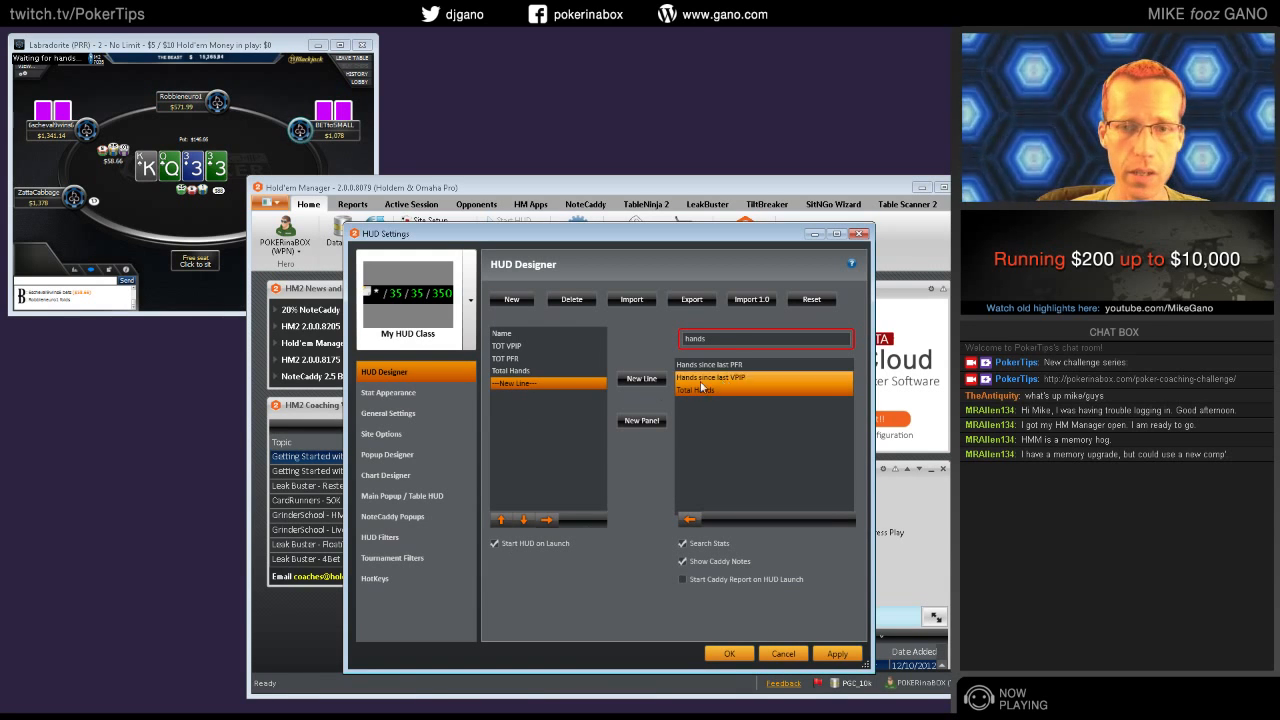
Clear the "hands" stat search and turn off Search Stats
drag(744, 337, 644, 329)
key(BackSpace)
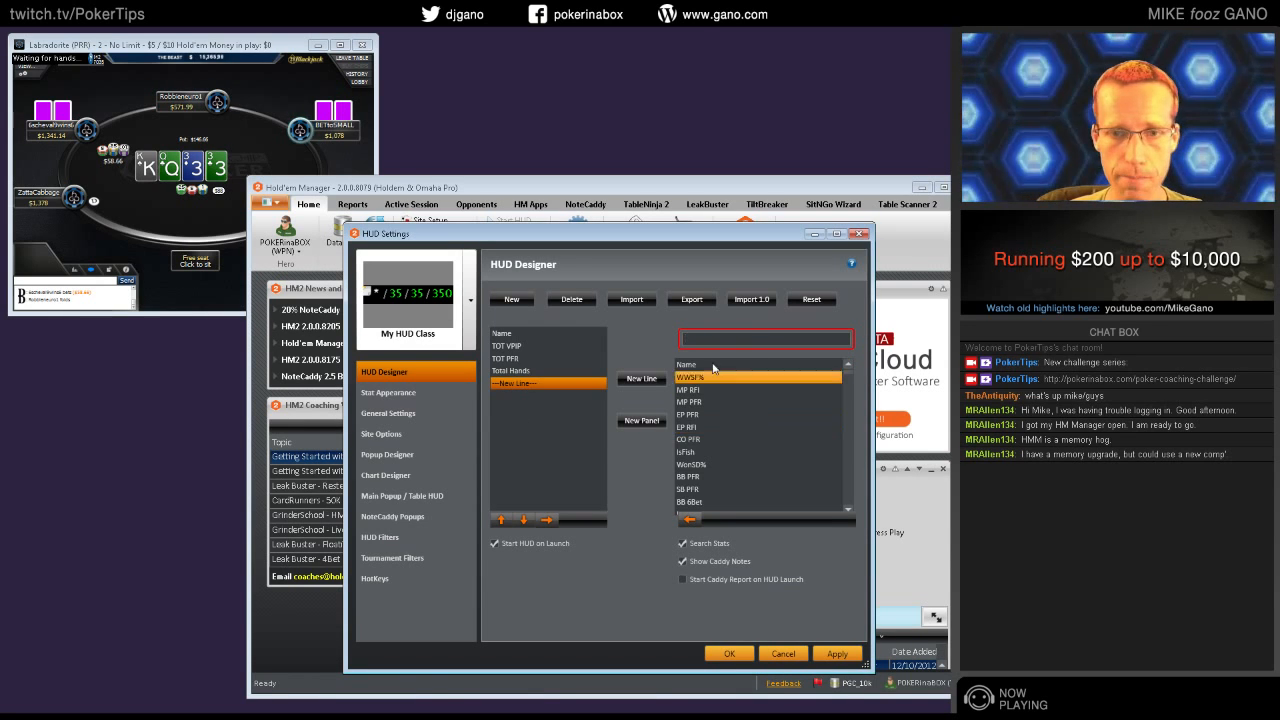
click(683, 543)
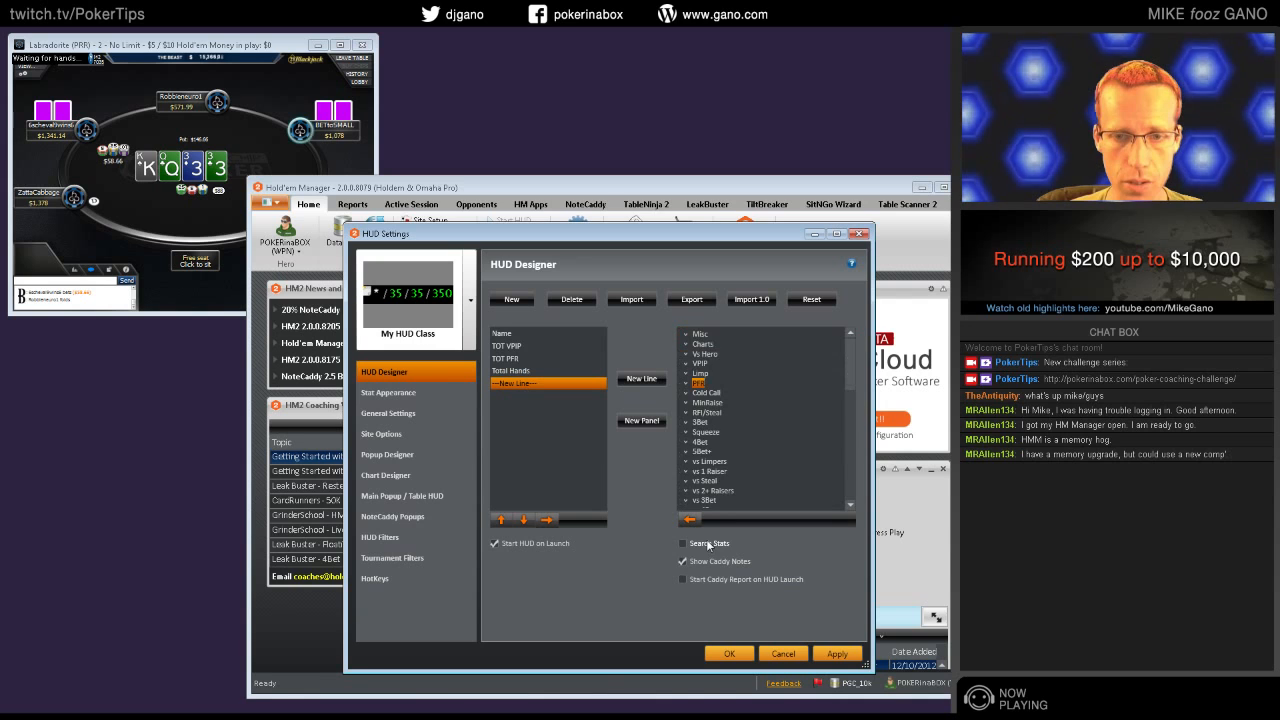
Add the TOT 3Bet stat from the 3Bet group to the HUD
click(686, 422)
scroll(720, 425, down, 2)
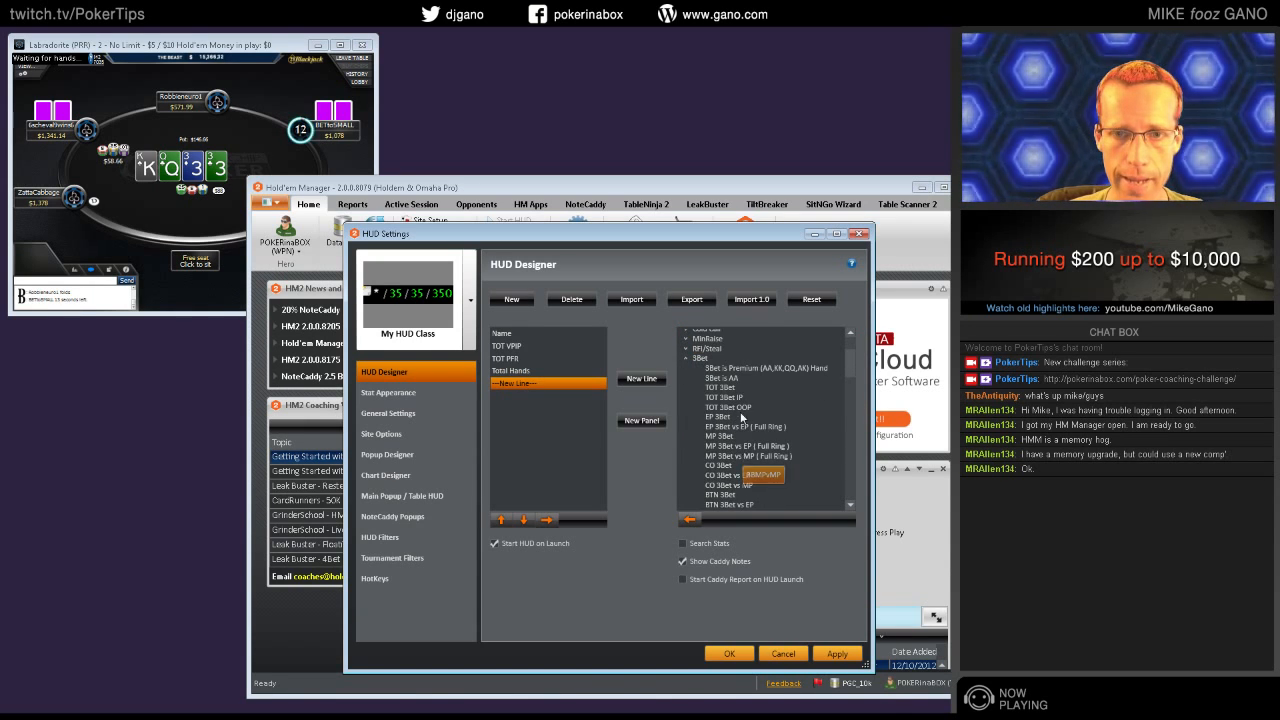
double_click(720, 388)
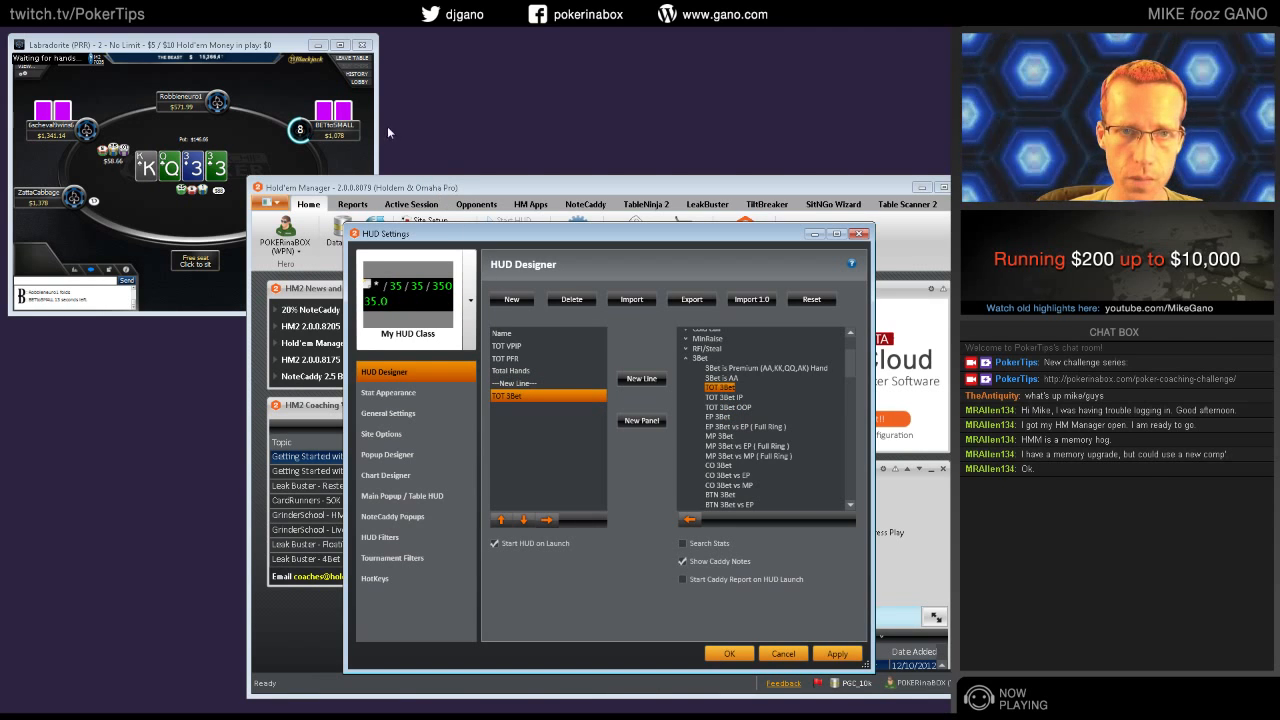
Enlarge the poker table window and bring the HUD Settings window back in front
drag(379, 128, 443, 136)
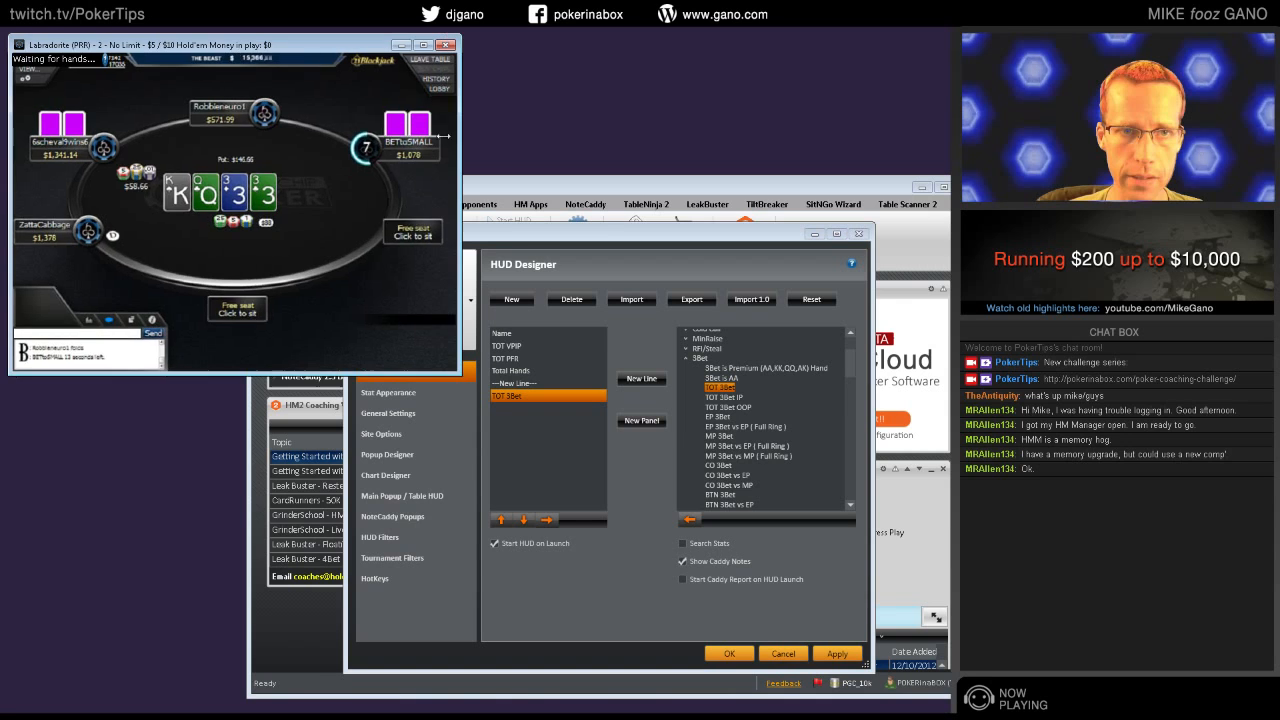
click(551, 188)
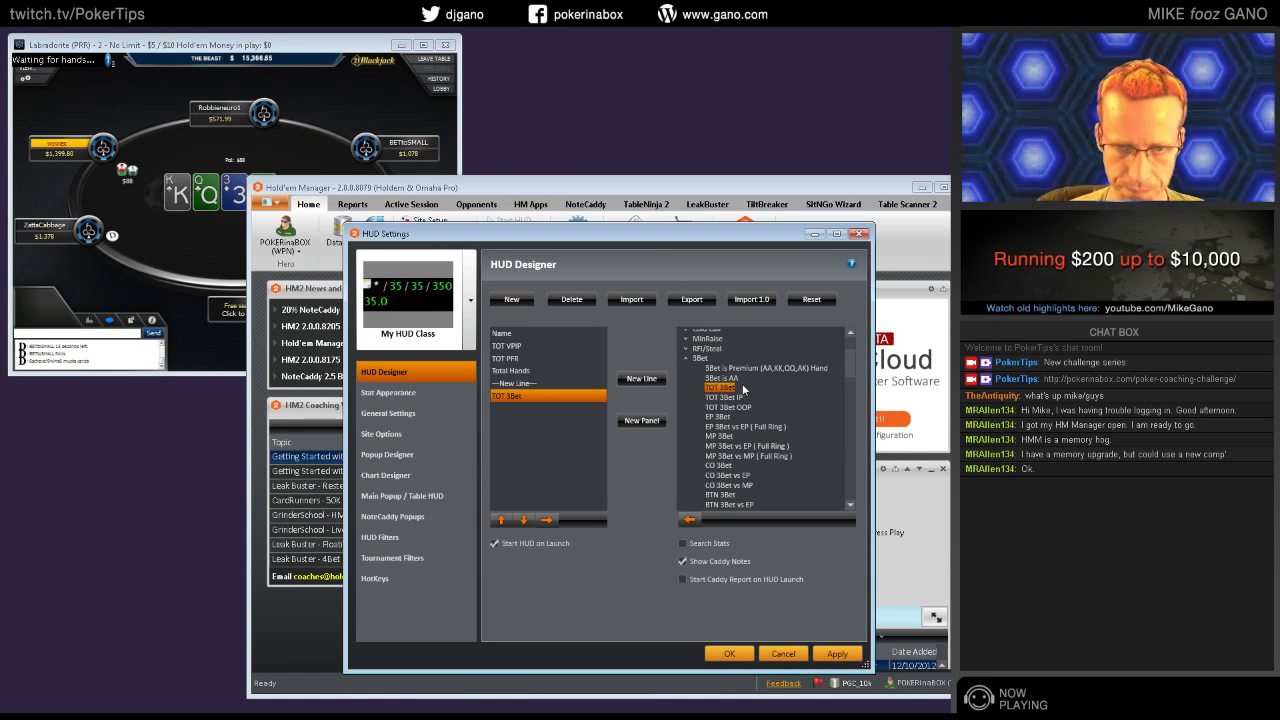
Move TOT 3Bet ahead of the new line entry and add TOT Cold Call Raiser from the Cold Call group
click(525, 519)
click(686, 359)
scroll(724, 425, up, 2)
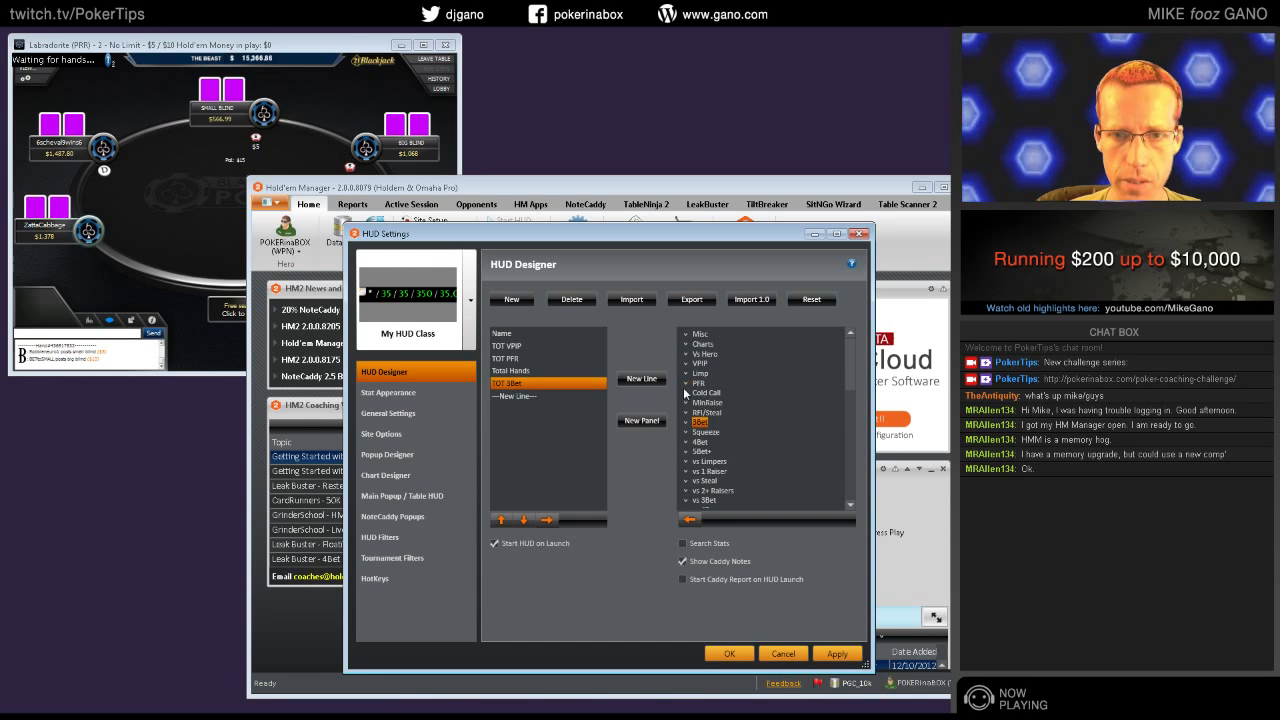
click(686, 393)
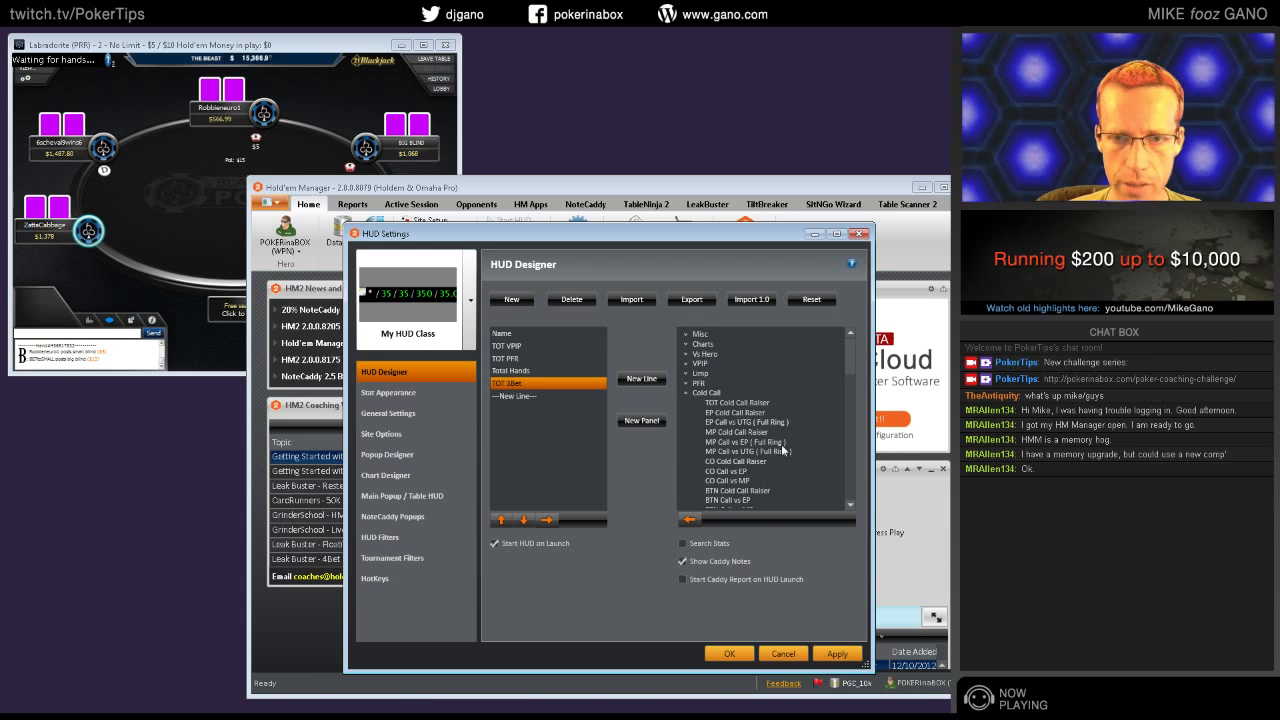
double_click(755, 404)
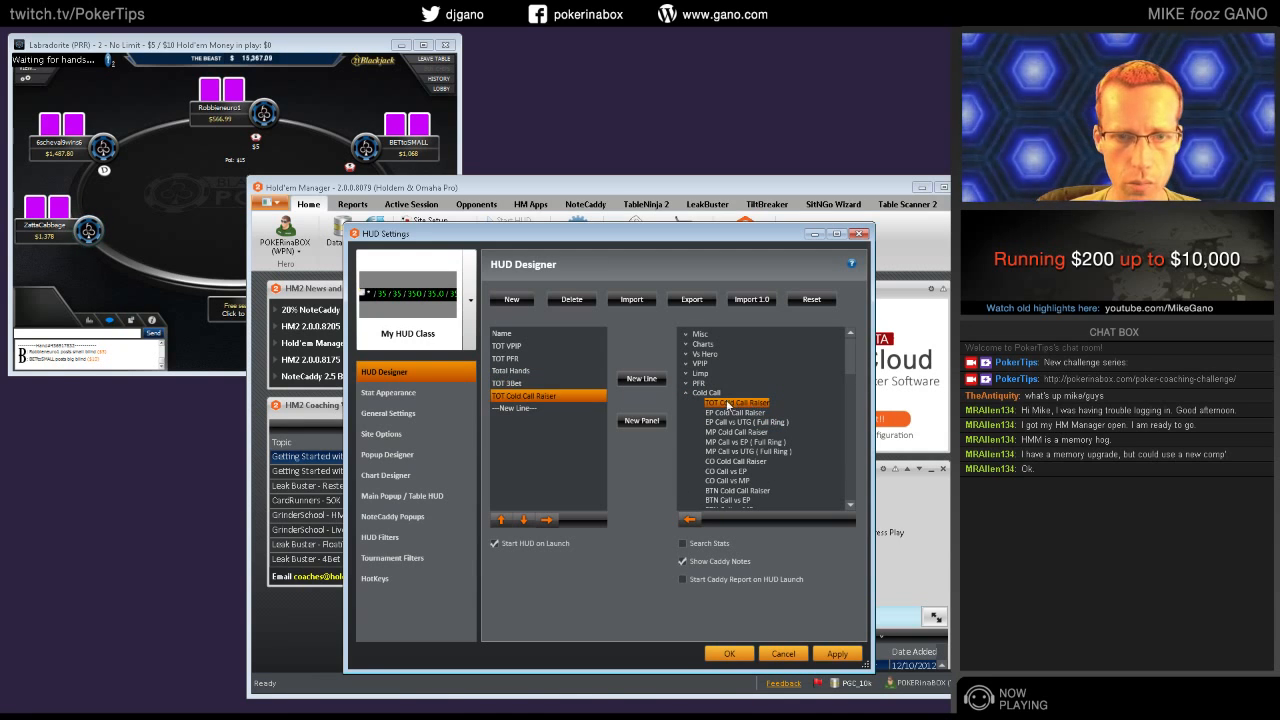
click(553, 346)
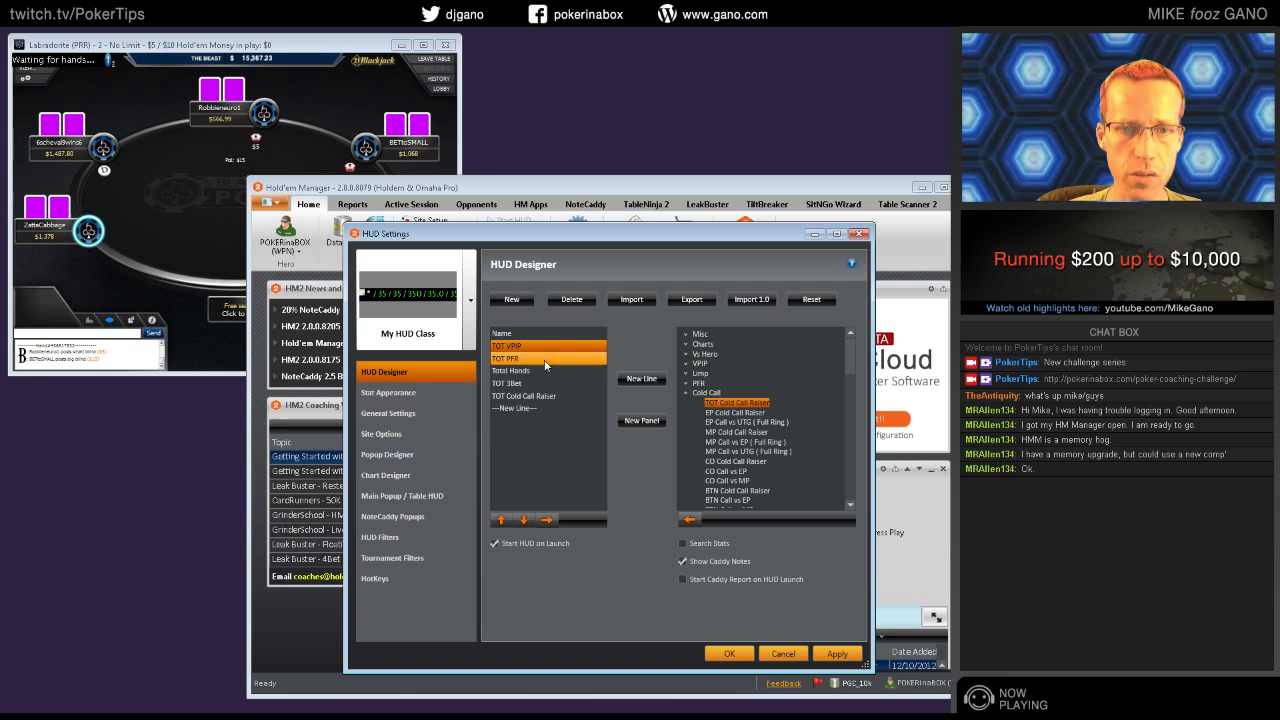
click(546, 359)
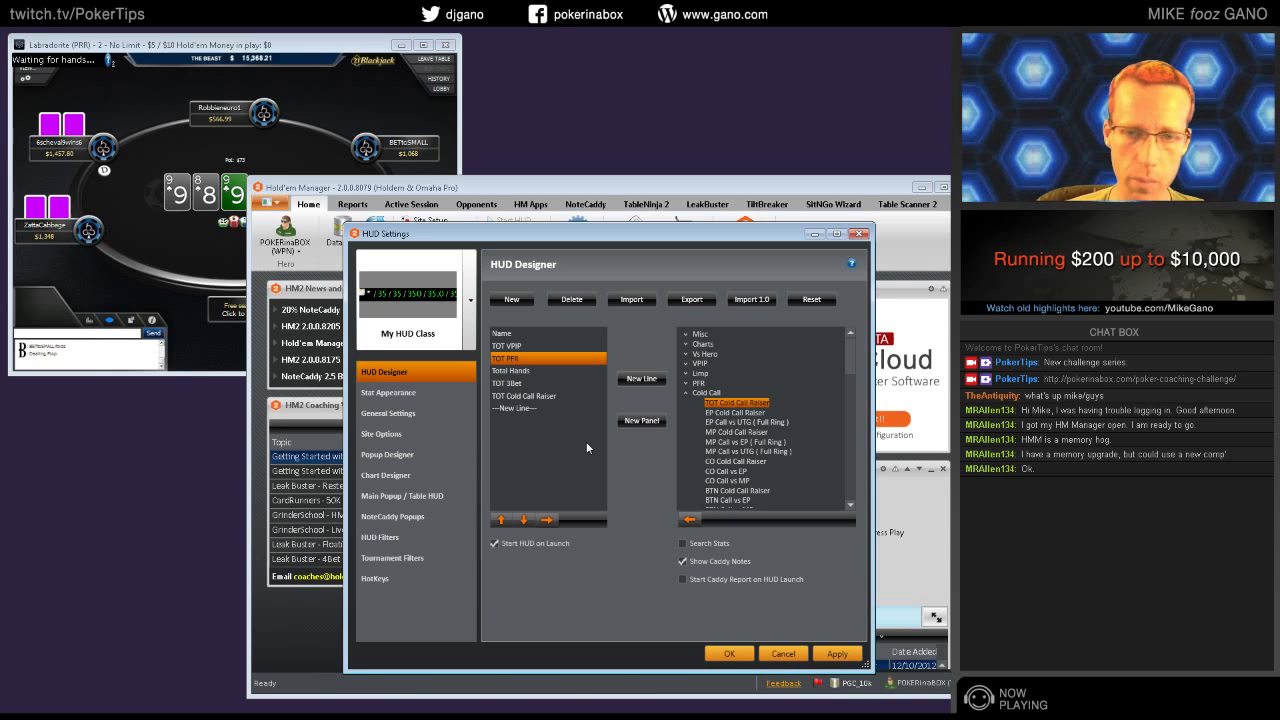
click(550, 346)
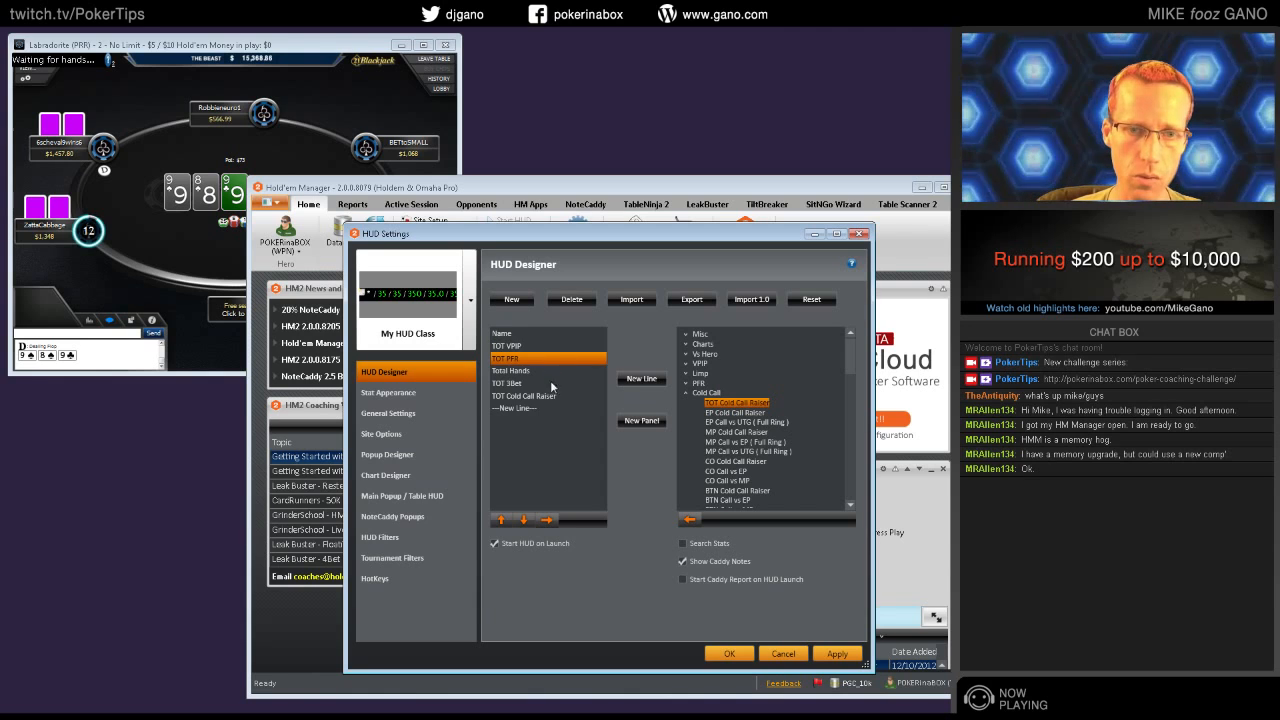
click(548, 395)
Move Total Hands down the HUD's stat list to just below TOT Cold Call Raiser
click(541, 370)
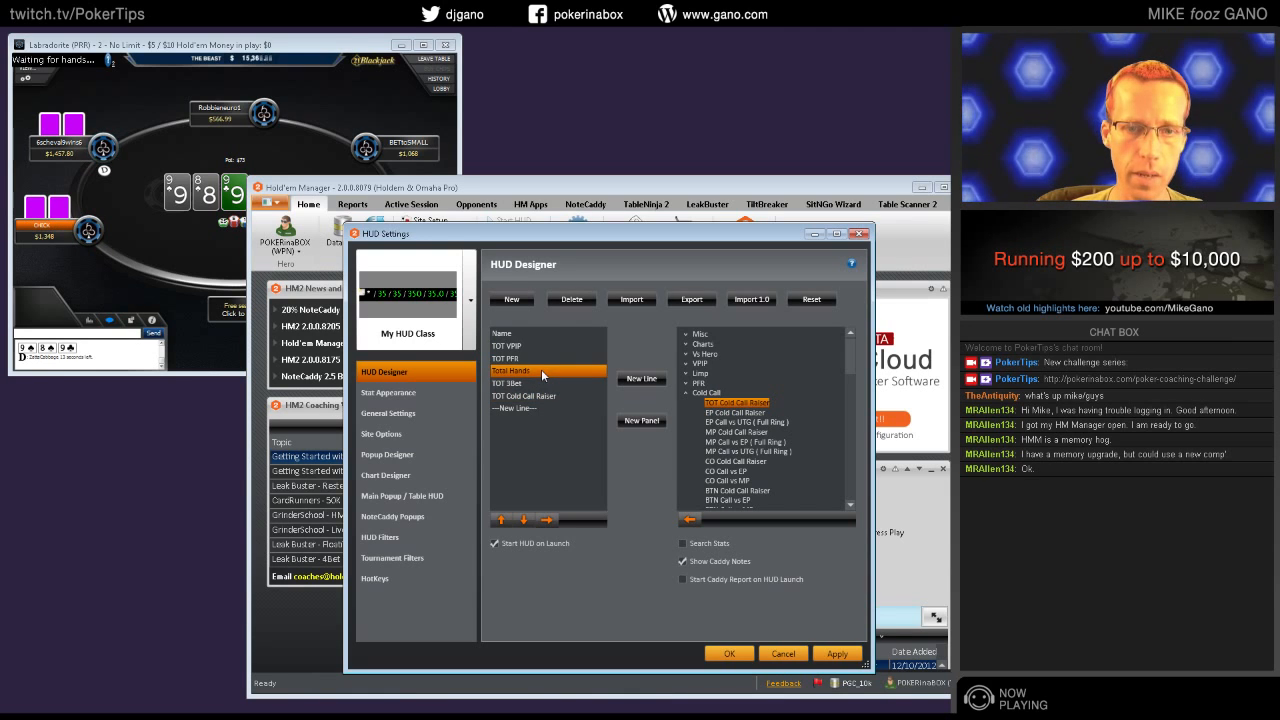
click(524, 518)
click(524, 518)
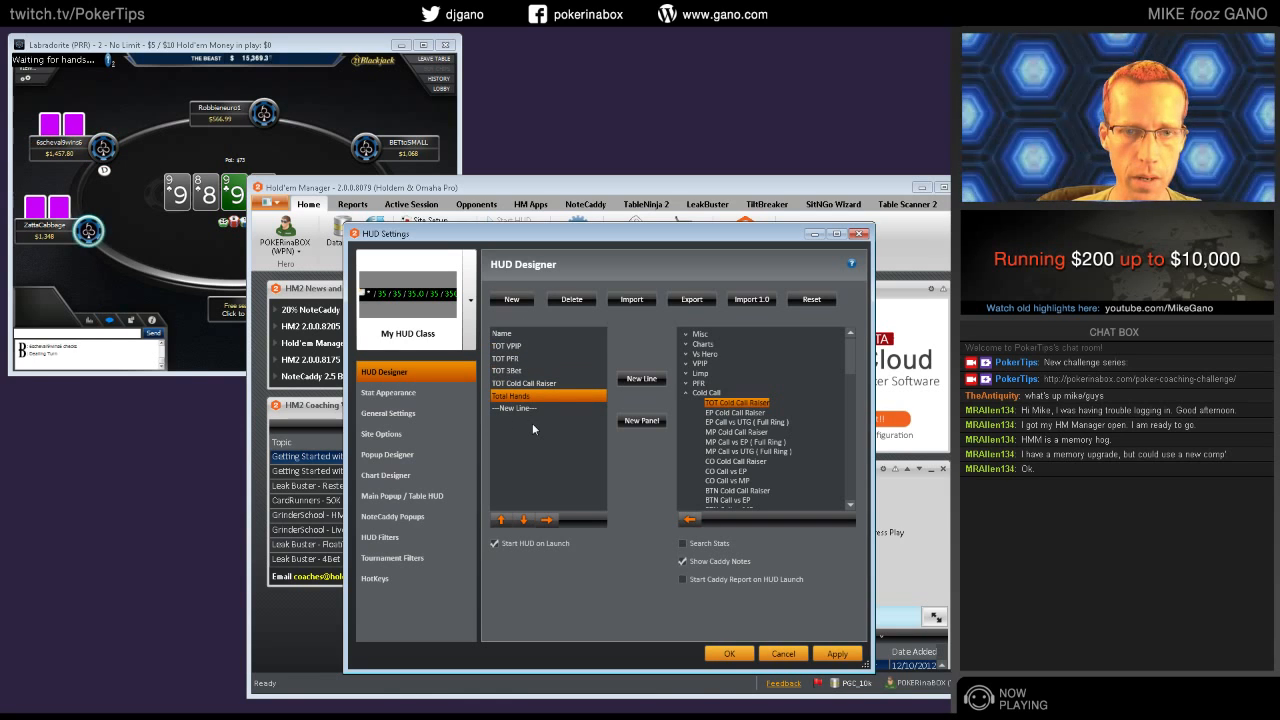
Move Total Hands to the beginning of the HUD's stat list and insert a new line directly after it
click(503, 519)
click(503, 519)
click(503, 519)
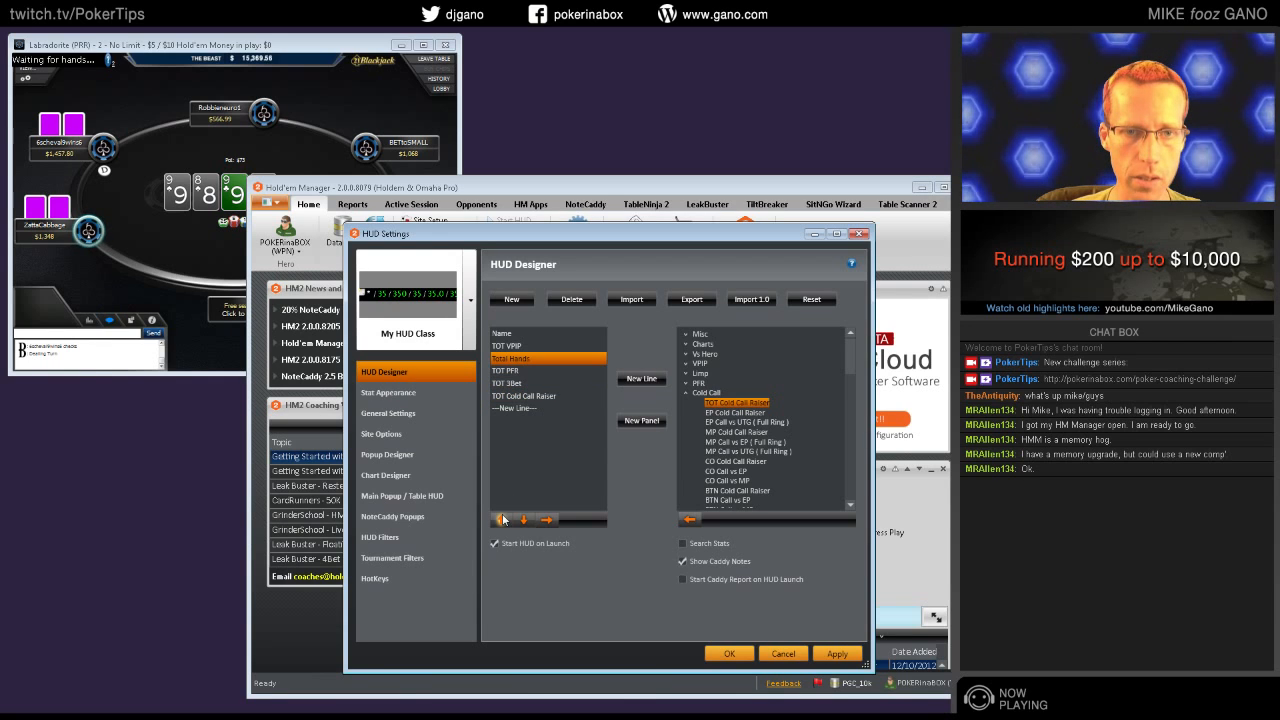
click(503, 519)
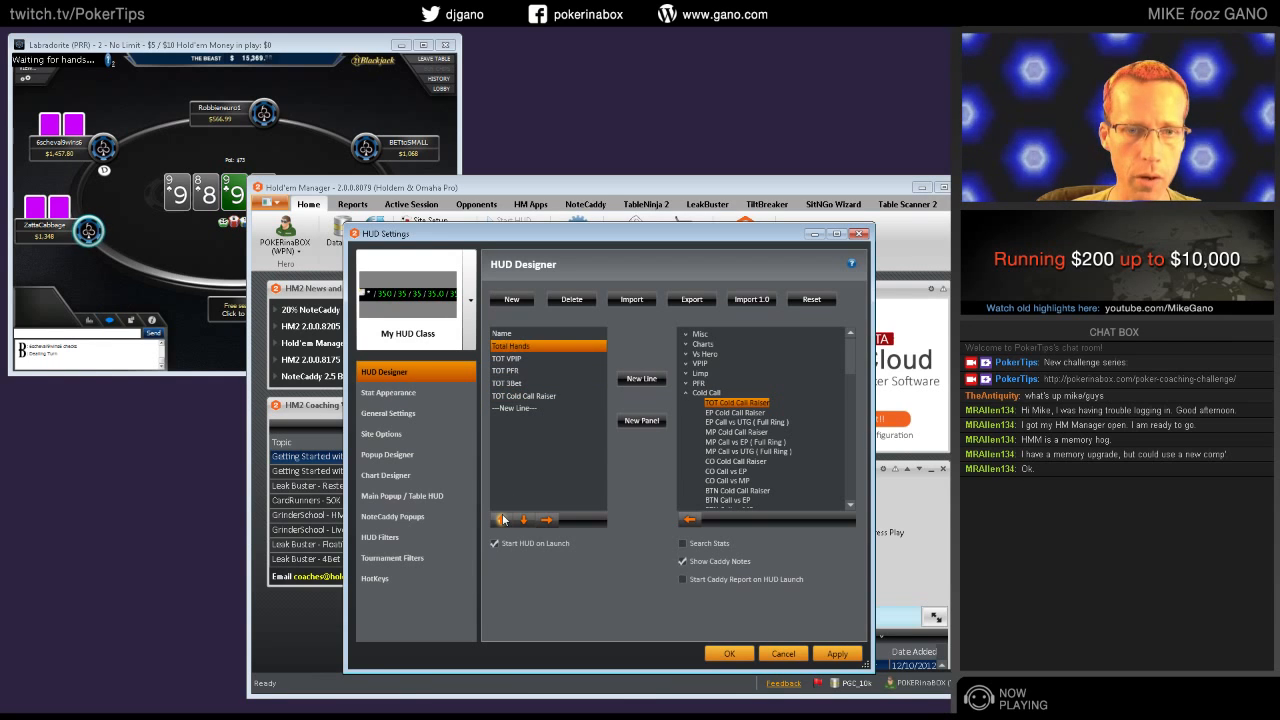
click(636, 380)
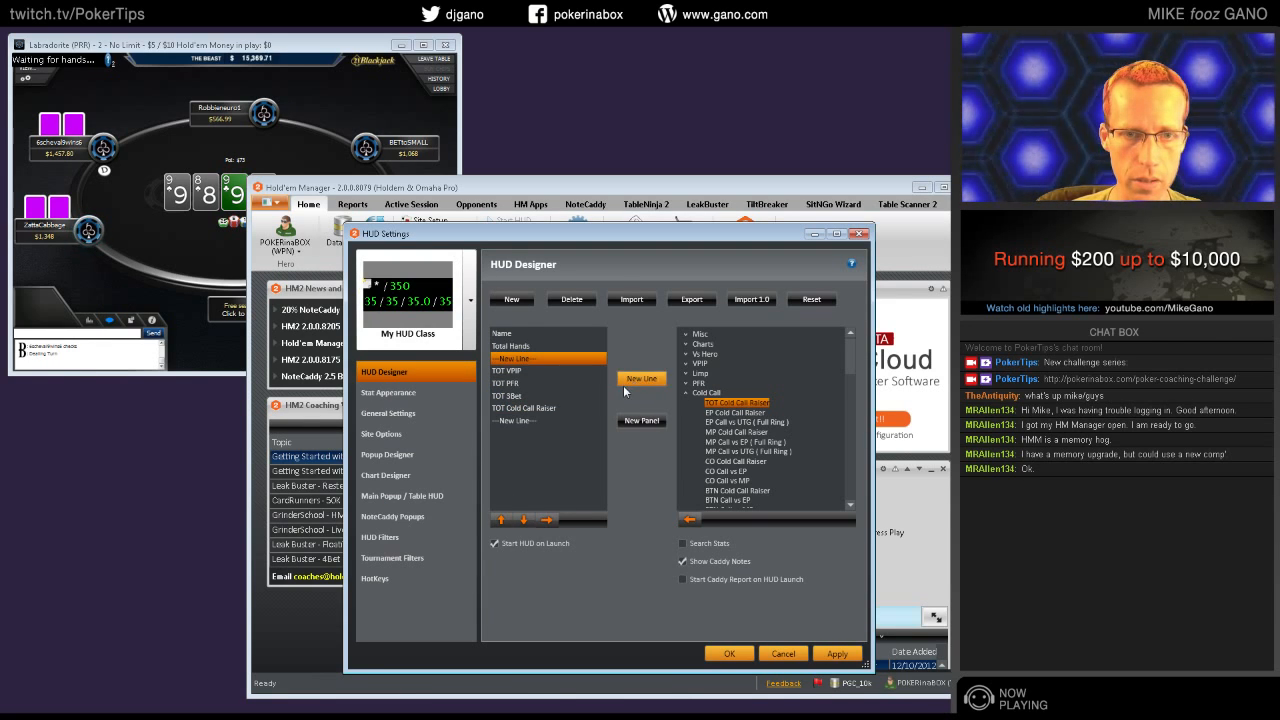
click(540, 383)
click(538, 395)
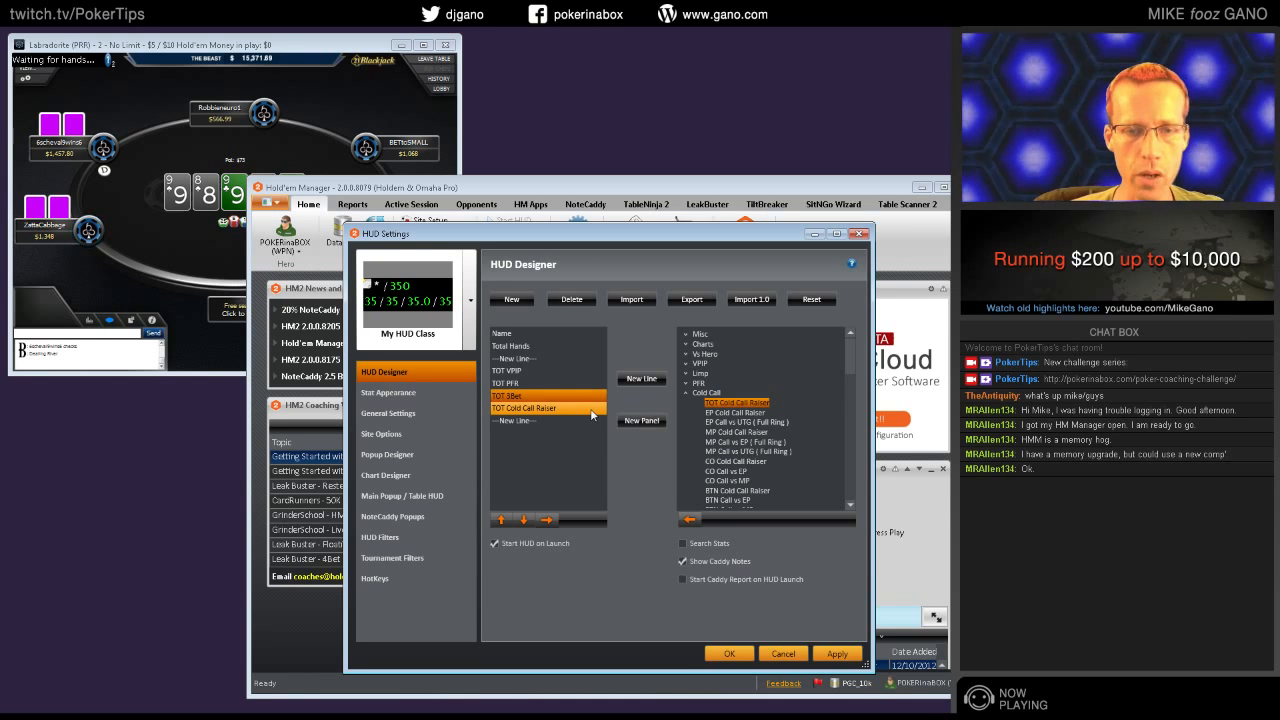
click(533, 410)
click(533, 398)
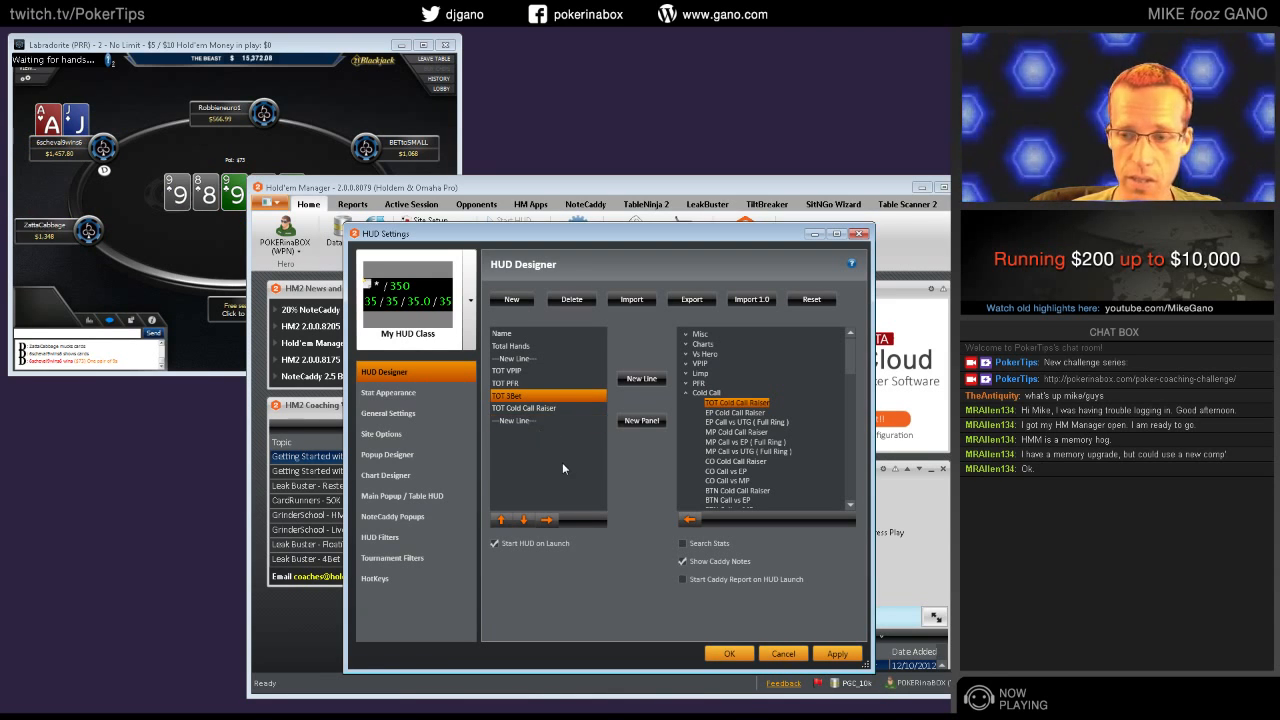
click(557, 408)
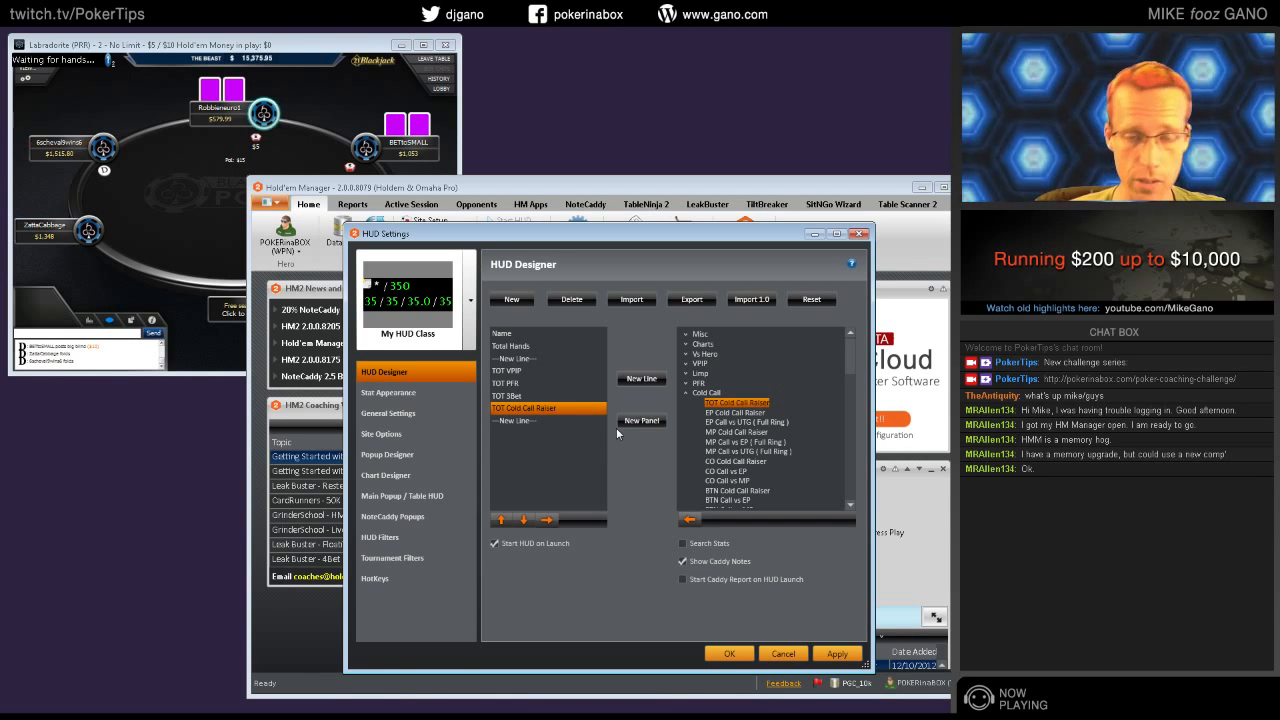
shift+click(550, 397)
click(541, 385)
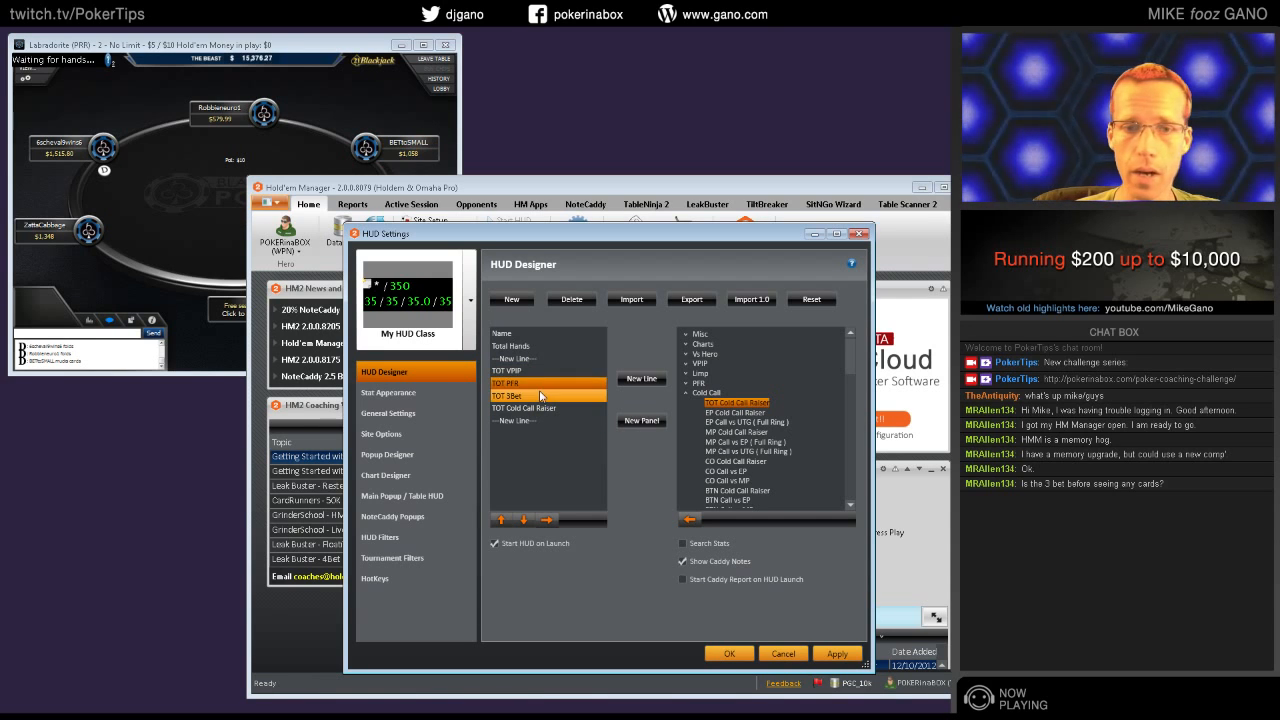
click(545, 396)
click(545, 408)
click(546, 421)
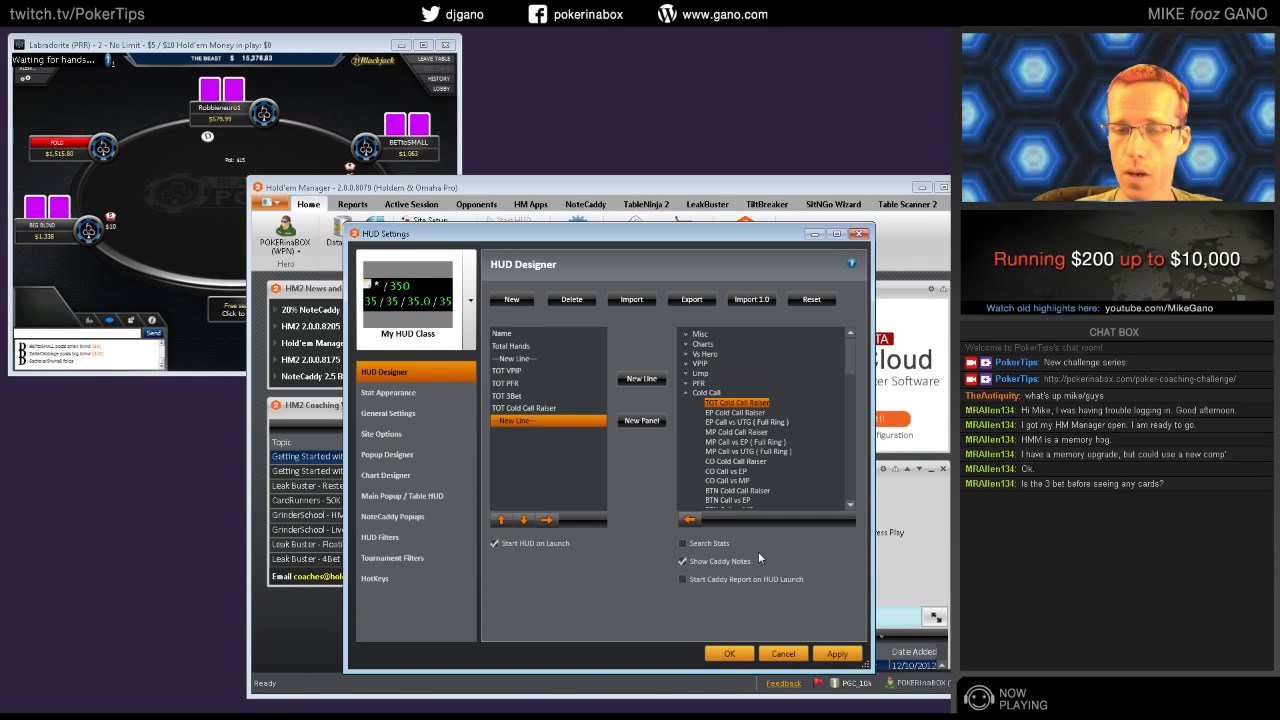
click(555, 397)
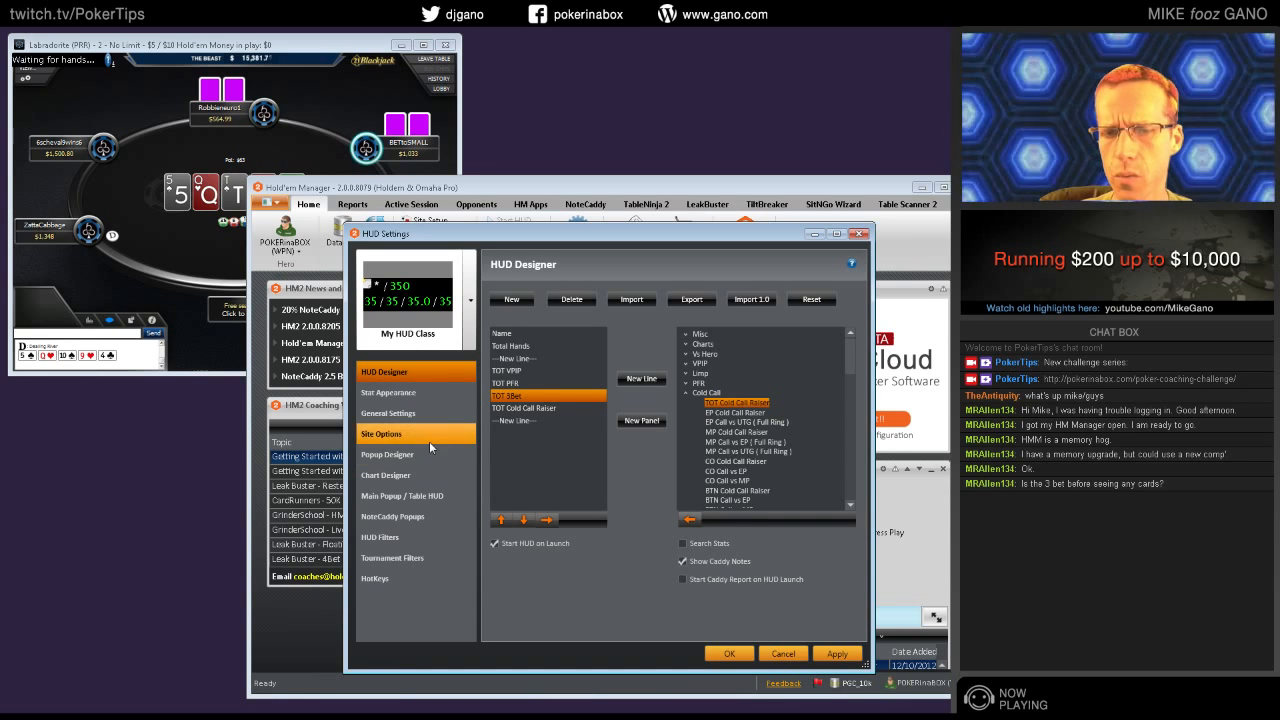
Select the last new line entry, collapse the Cold Call group and look through the other available stat groups
click(571, 421)
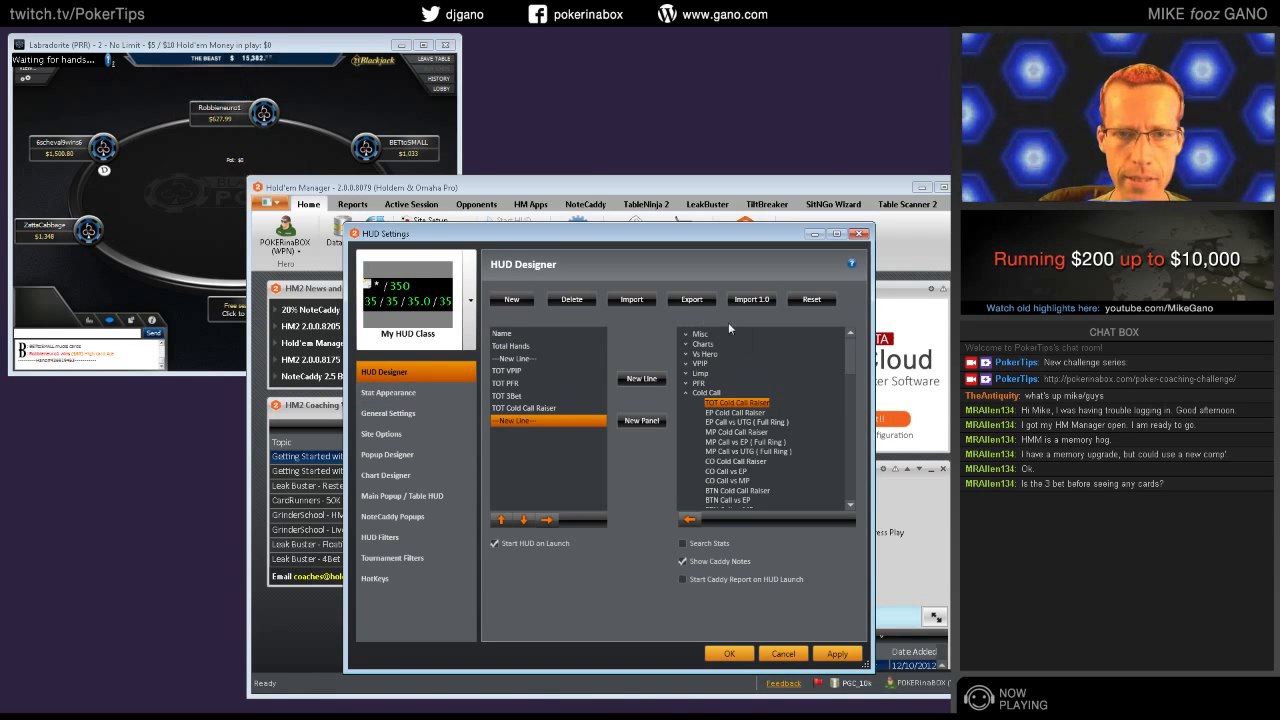
click(685, 394)
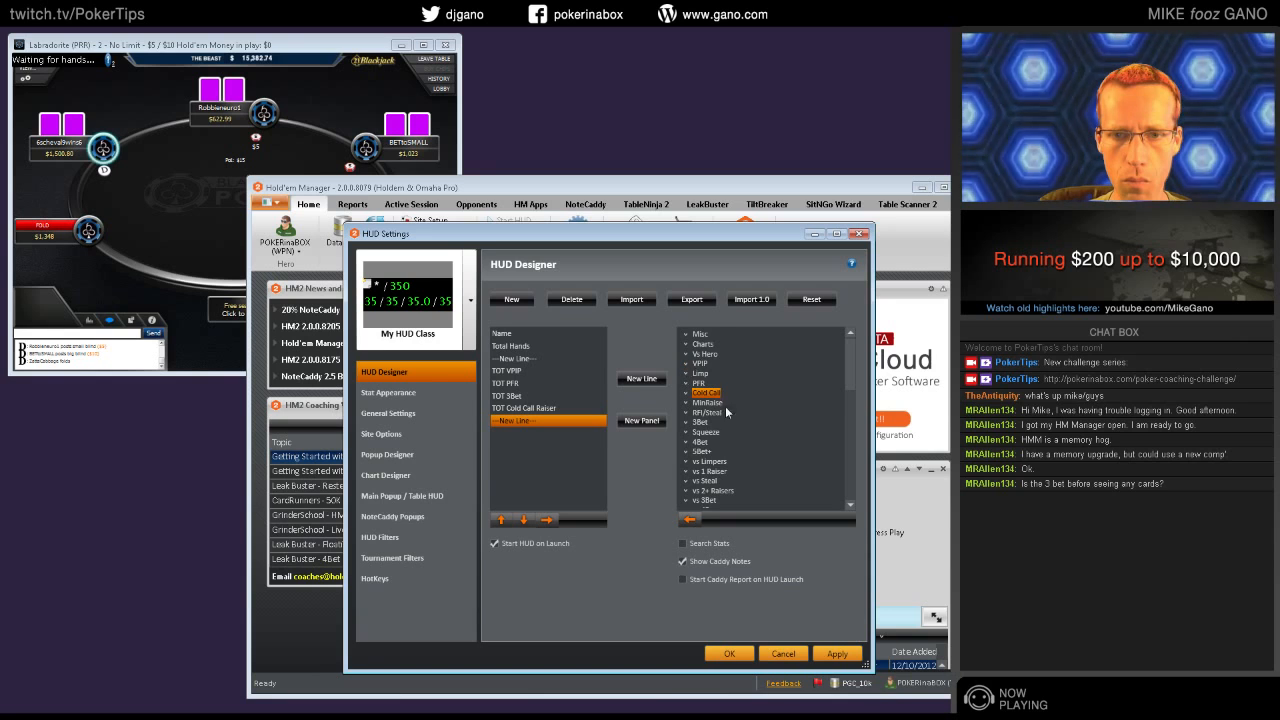
scroll(751, 450, down, 2)
scroll(751, 452, down, 5)
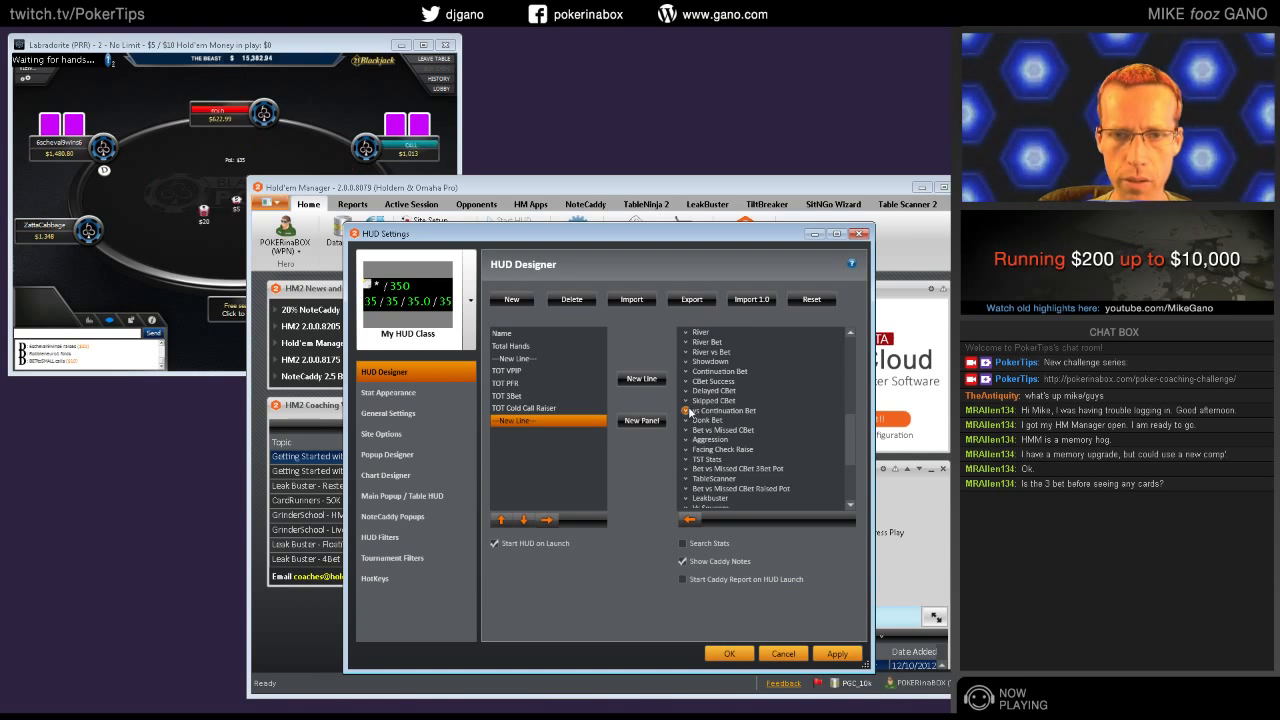
scroll(780, 441, up, 7)
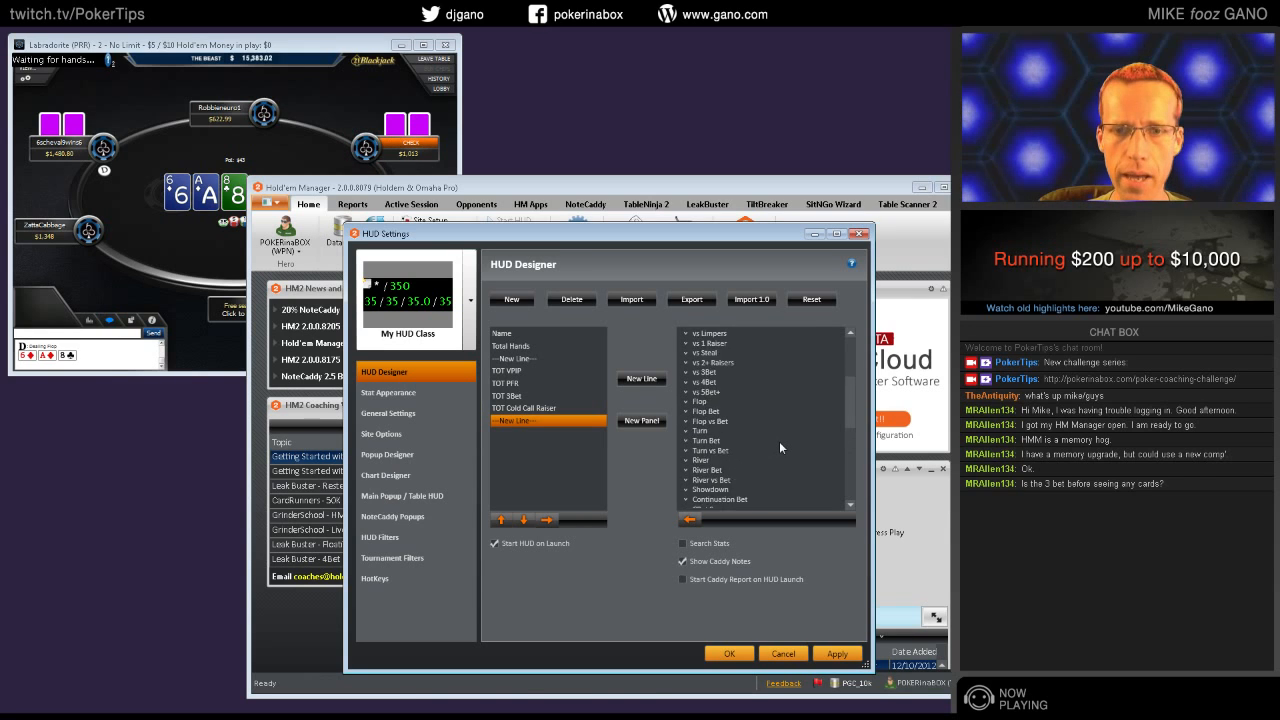
scroll(784, 432, down, 2)
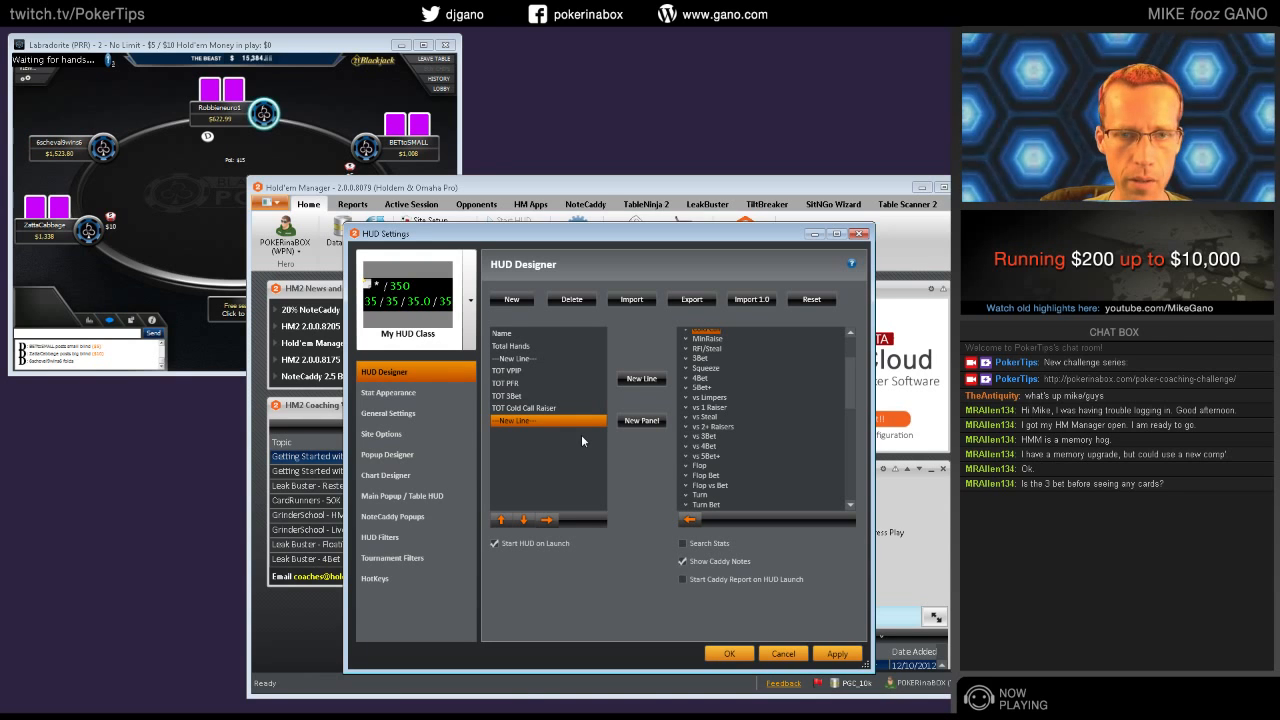
click(567, 411)
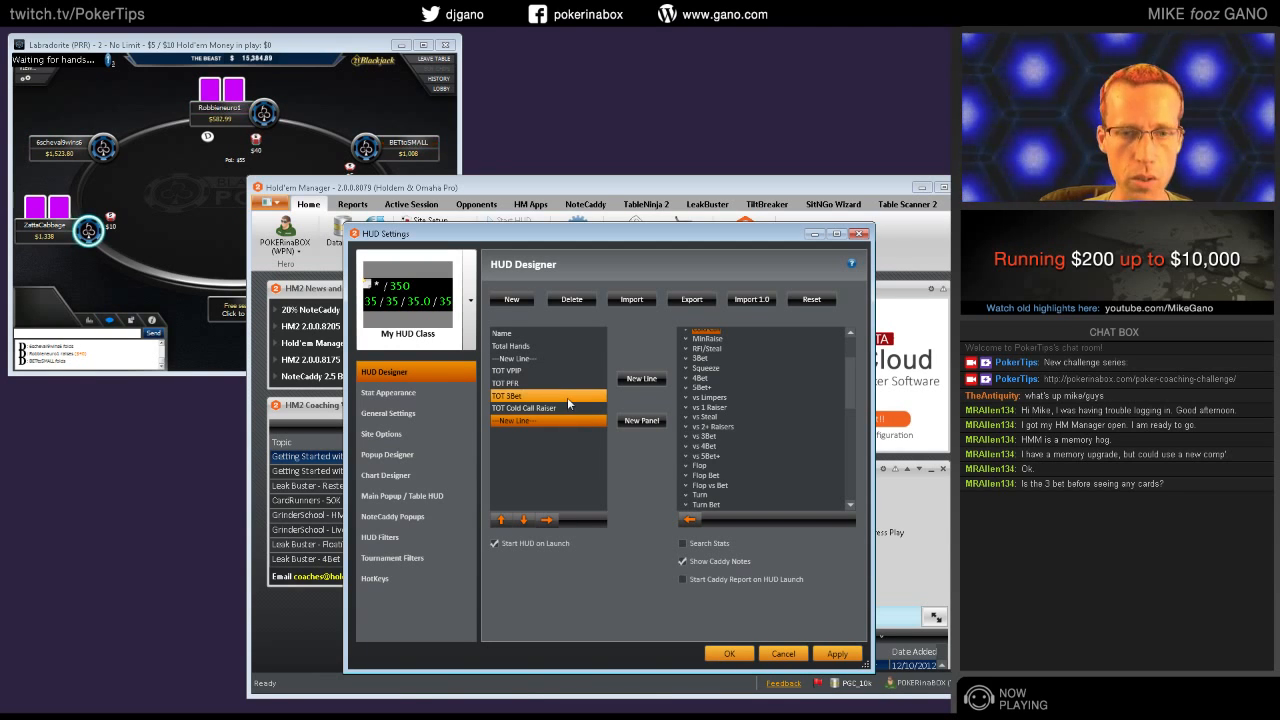
click(565, 420)
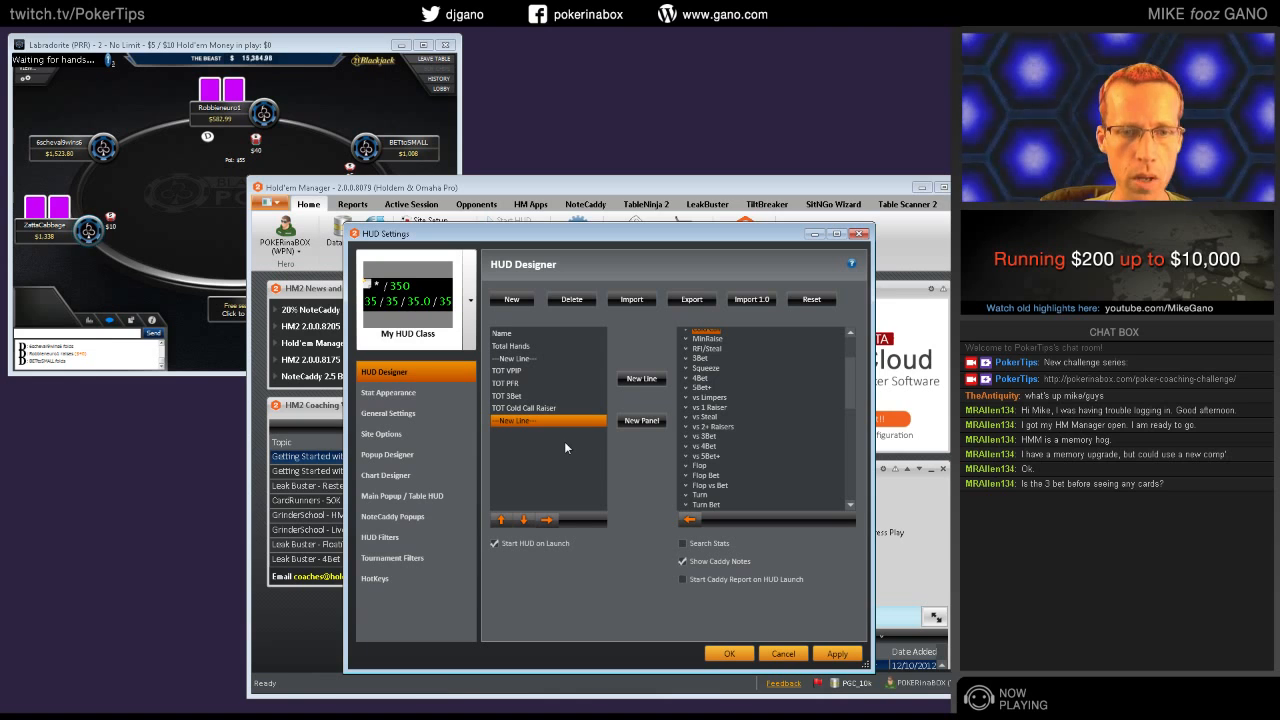
click(685, 378)
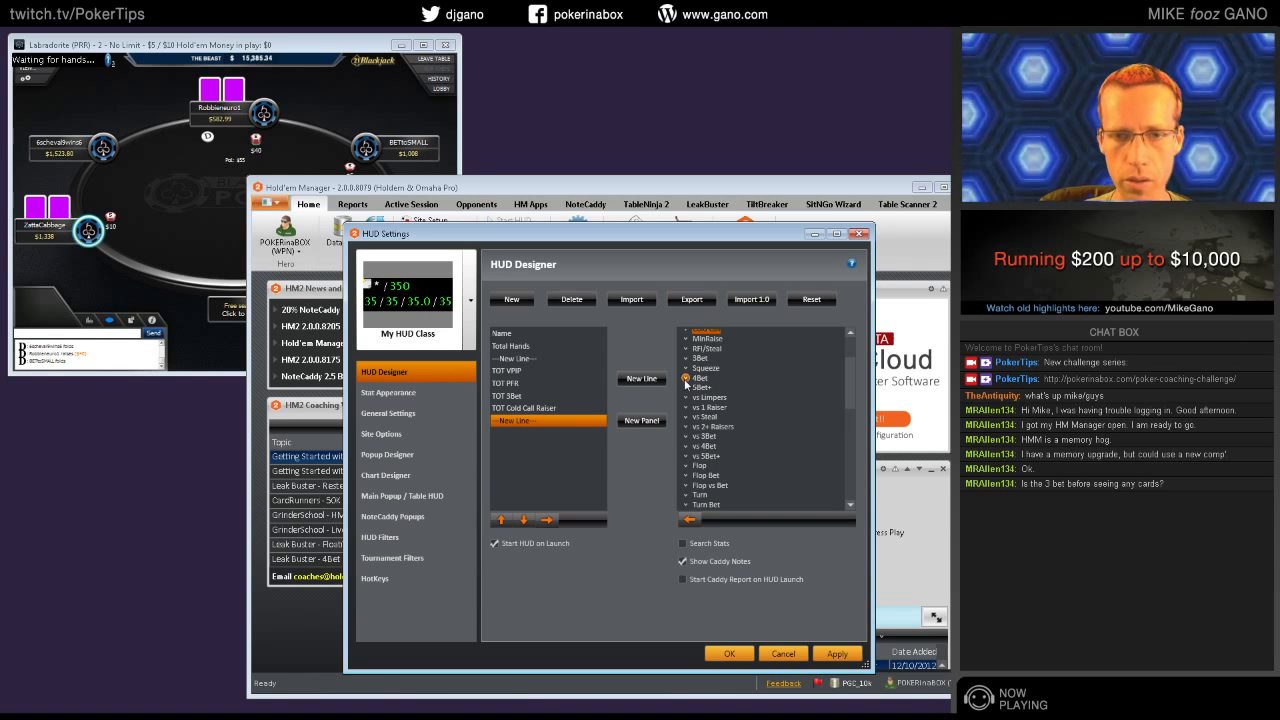
click(685, 378)
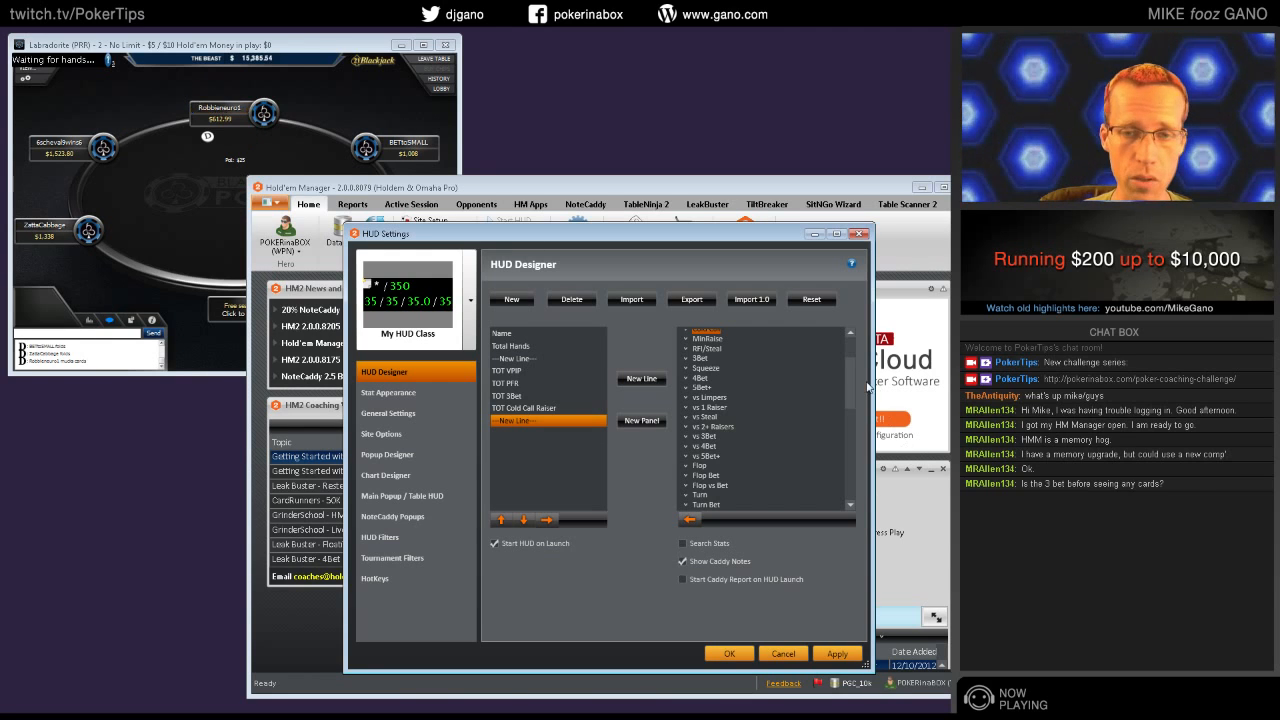
scroll(849, 352, up, 2)
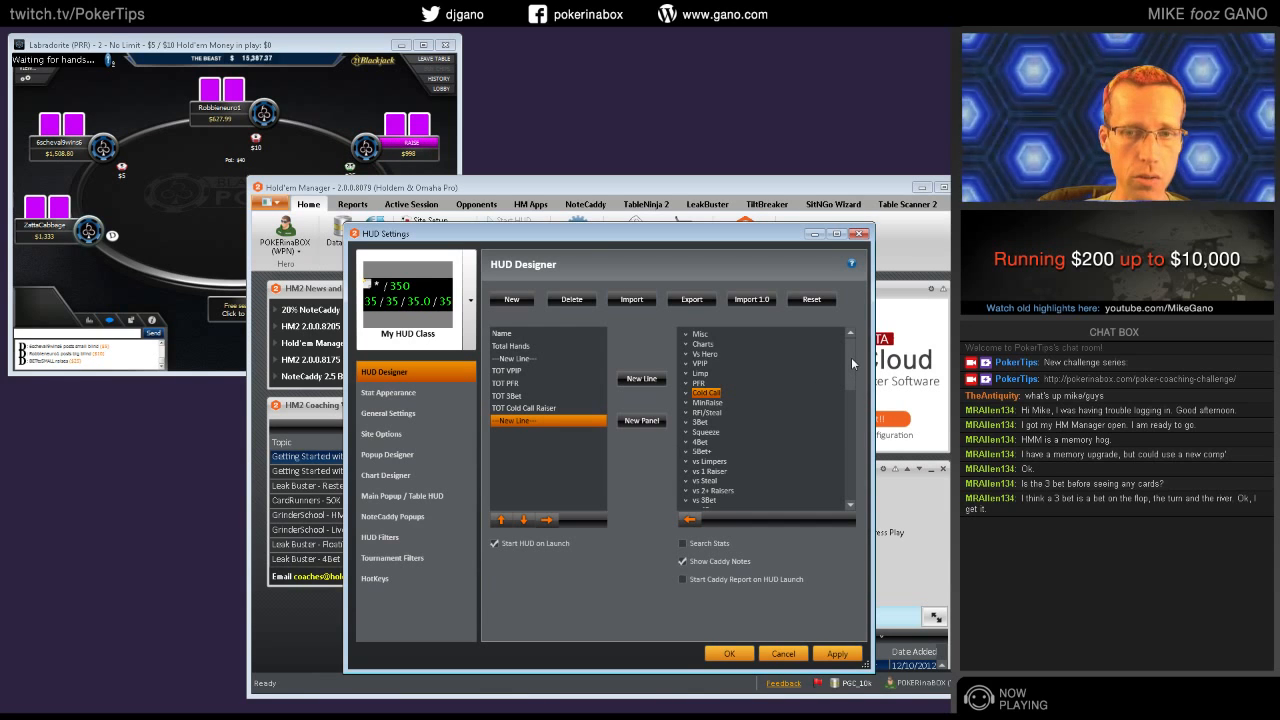
Turn on stat search and filter the available stats by "aggres"
click(723, 544)
click(760, 339)
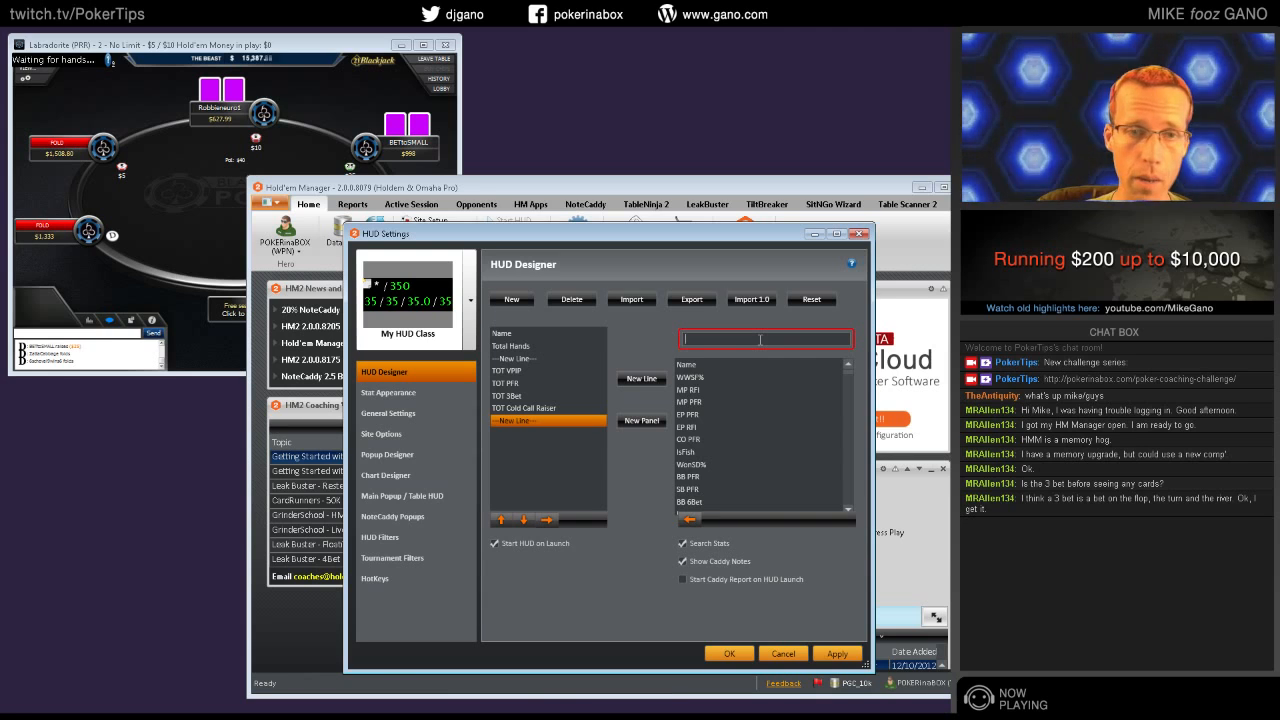
text(agres)
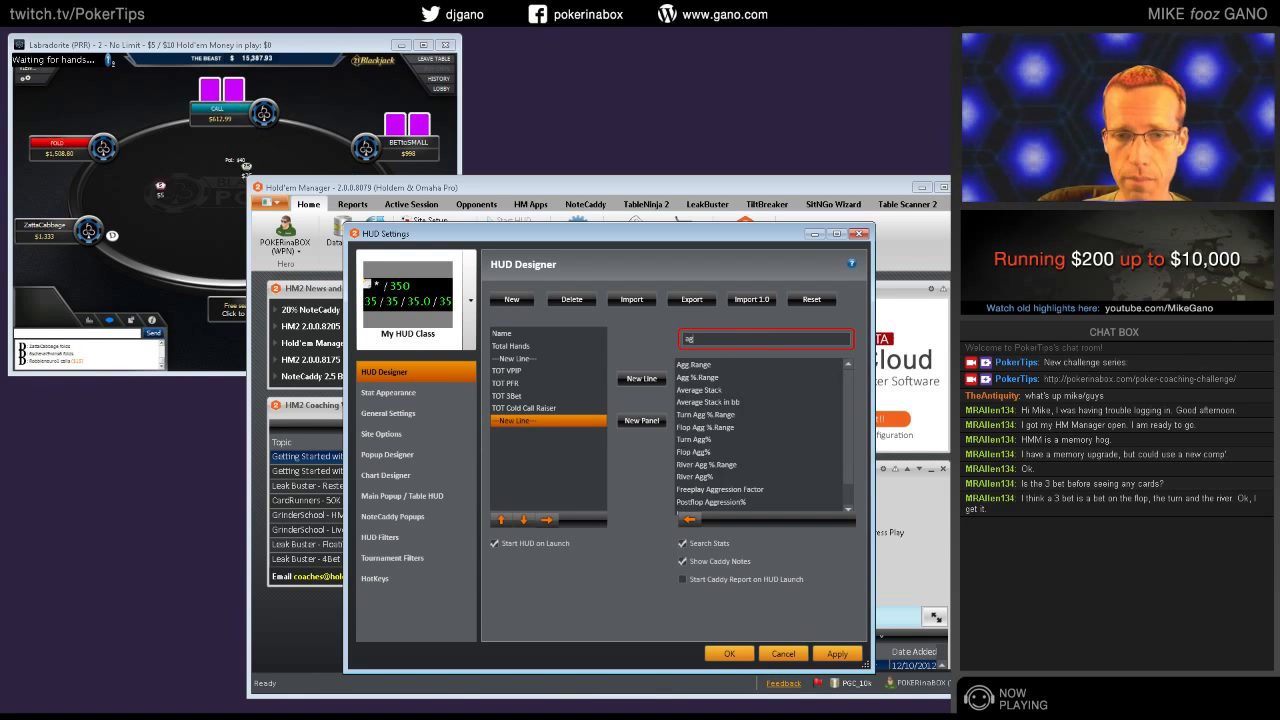
key(BackSpace)
key(BackSpace)
key(BackSpace)
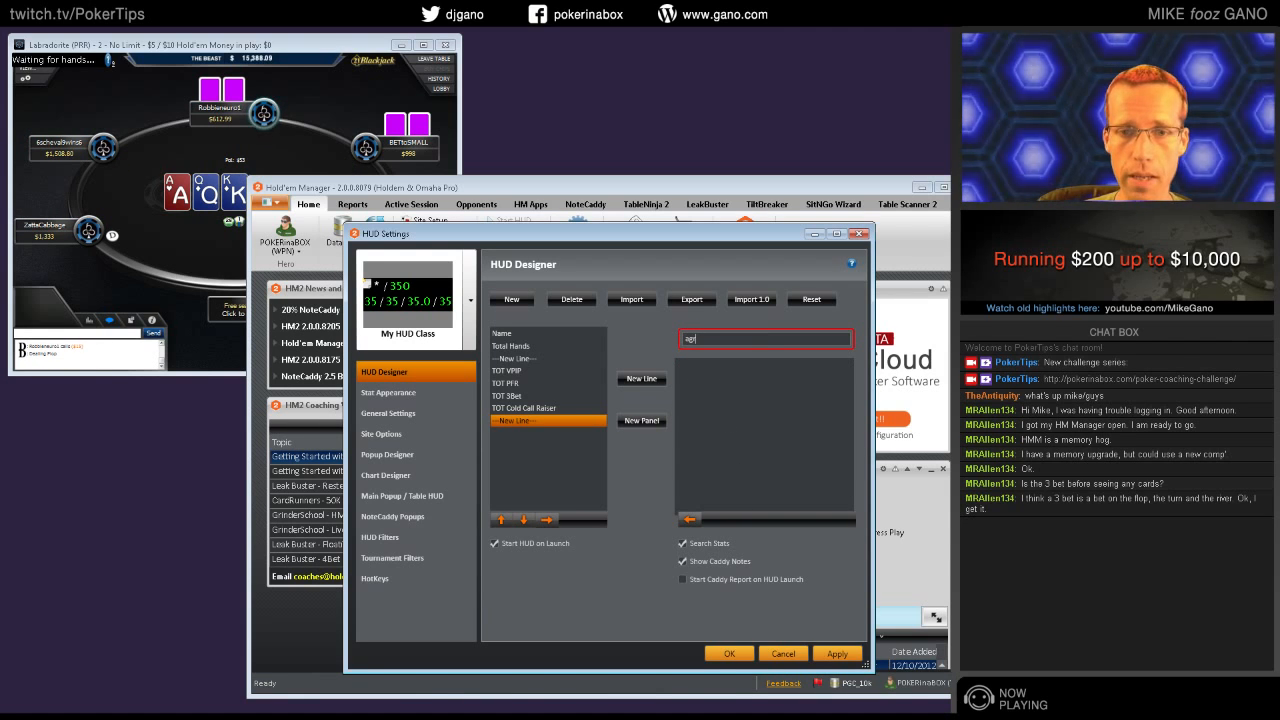
text(gres)
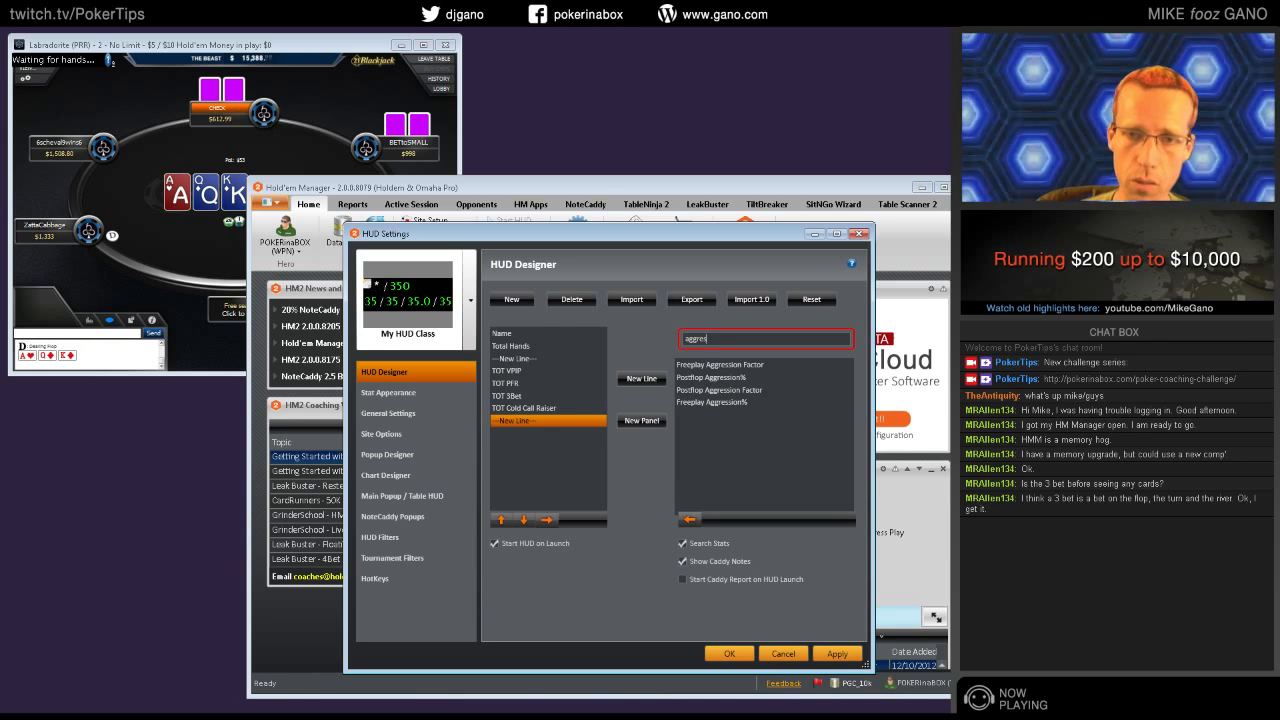
Add Postflop Aggression% to the HUD after the last new line entry and clear the search text
click(809, 380)
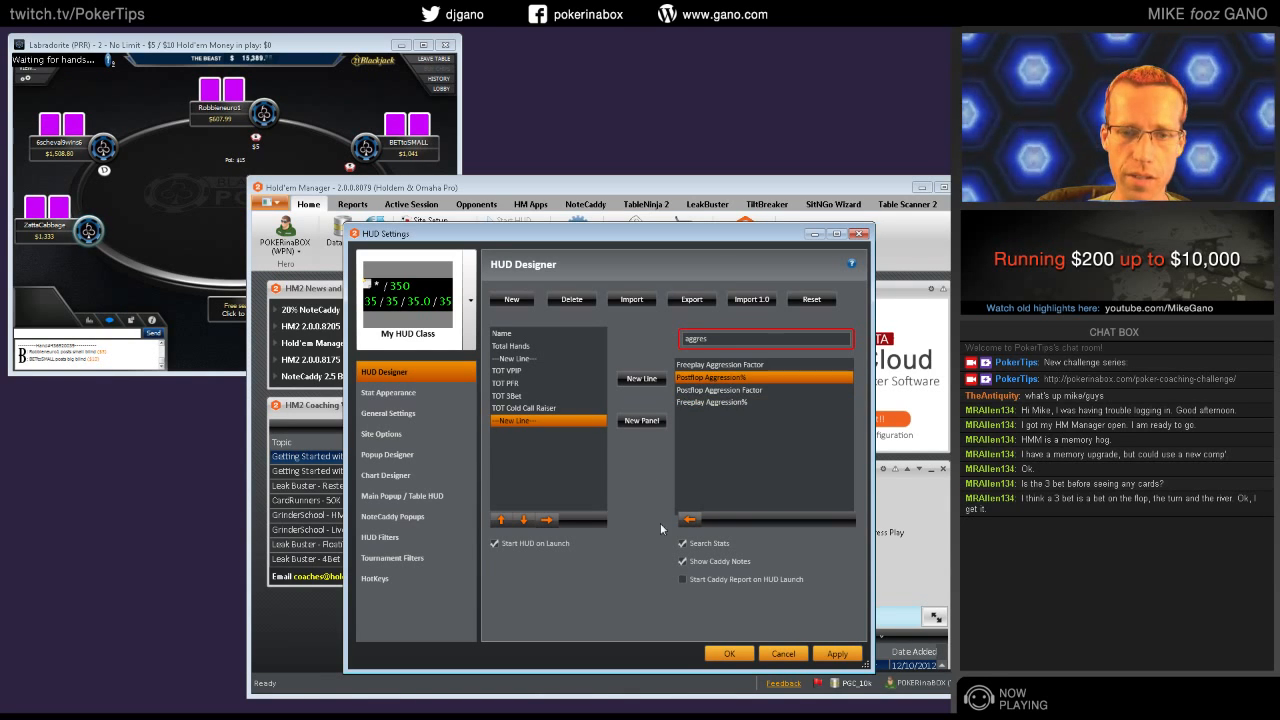
click(692, 521)
drag(734, 340, 646, 315)
key(BackSpace)
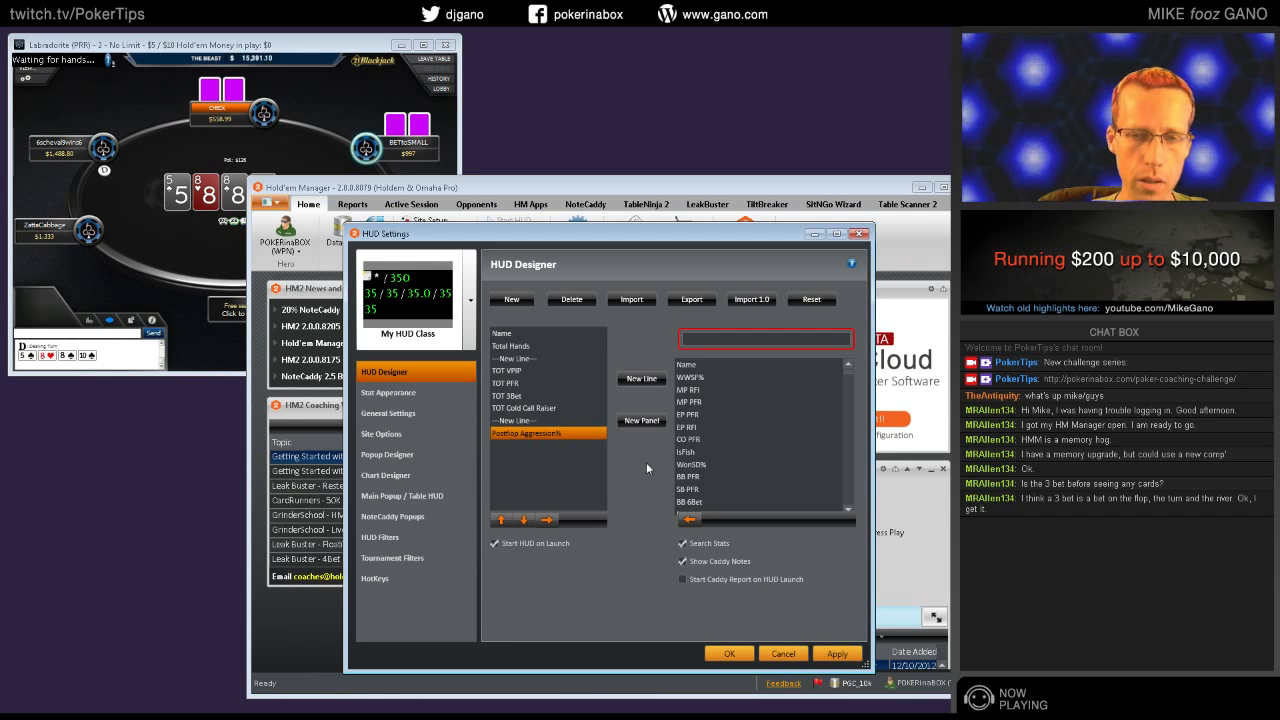
click(683, 464)
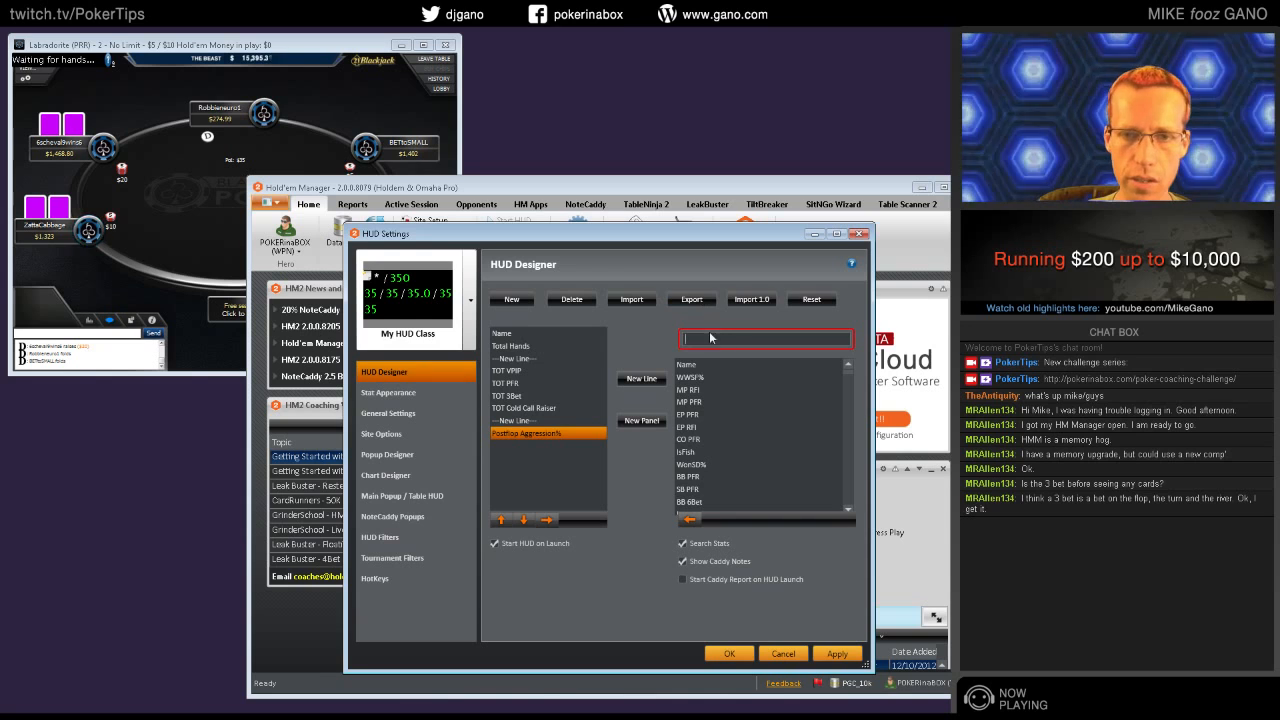
click(573, 372)
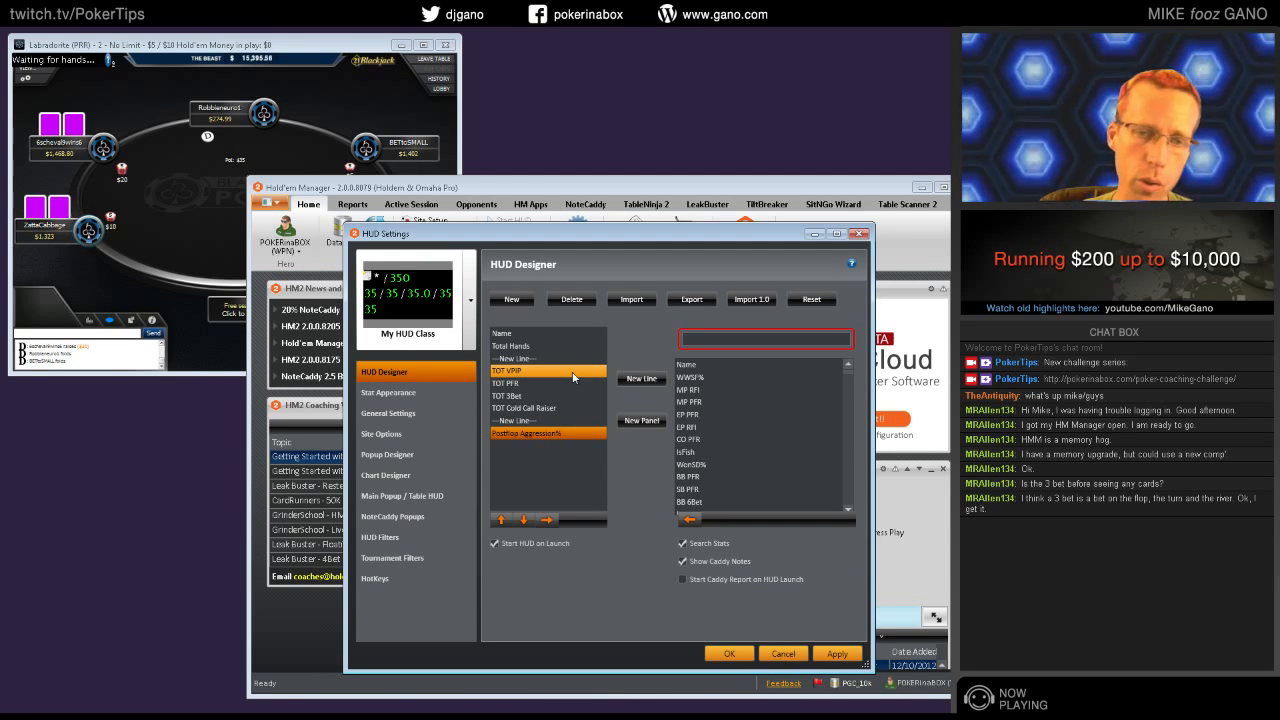
click(583, 420)
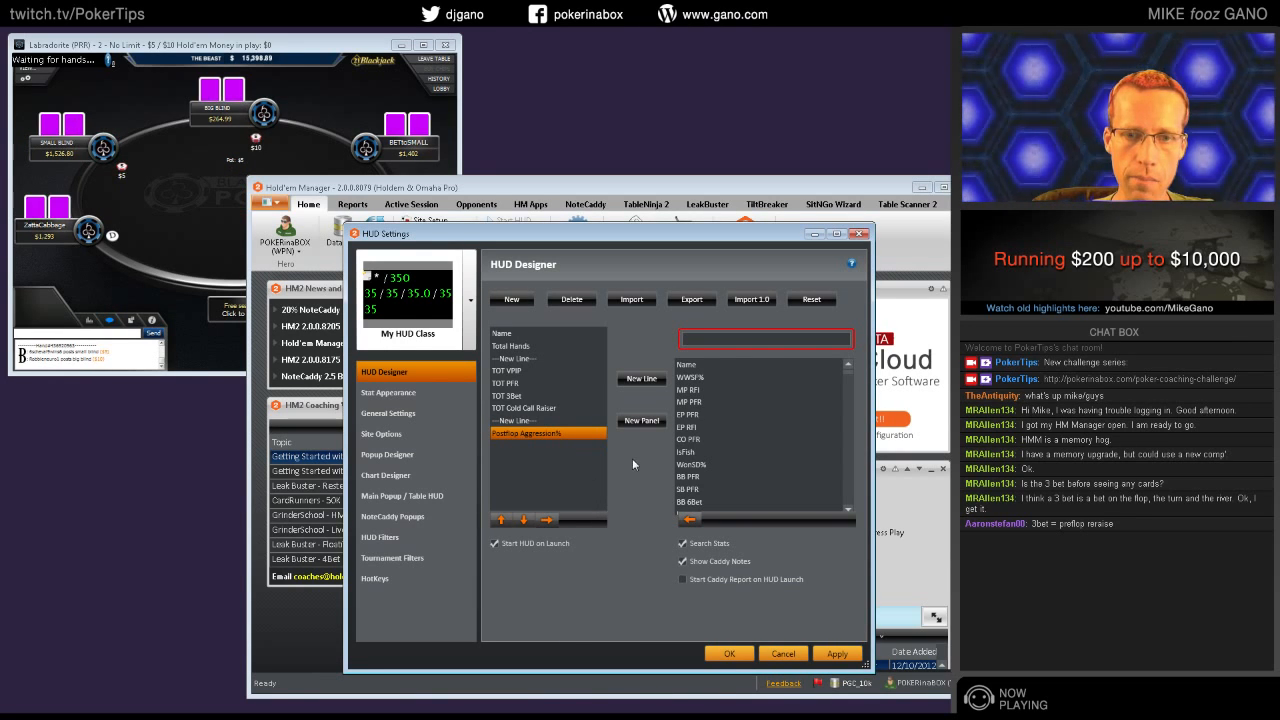
click(518, 346)
click(536, 434)
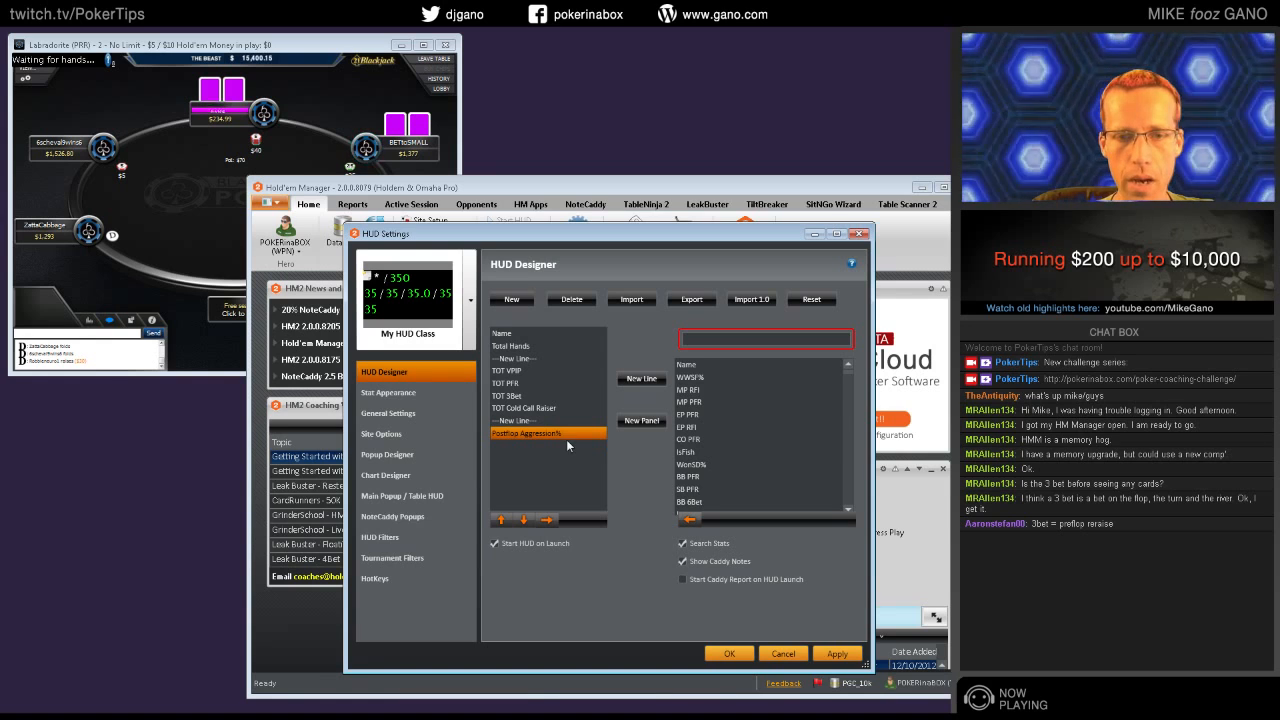
Turn off stat search and expand the Continuation Bet group in the available stats
scroll(846, 385, down, 3)
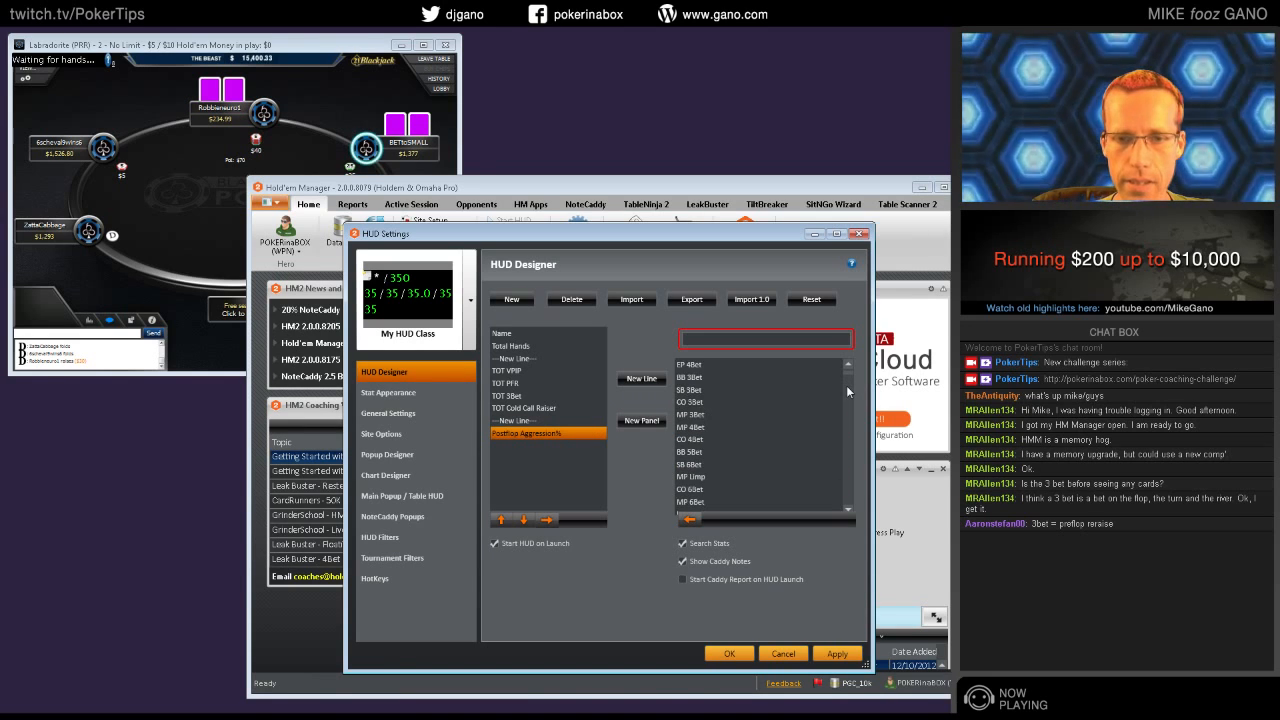
click(682, 542)
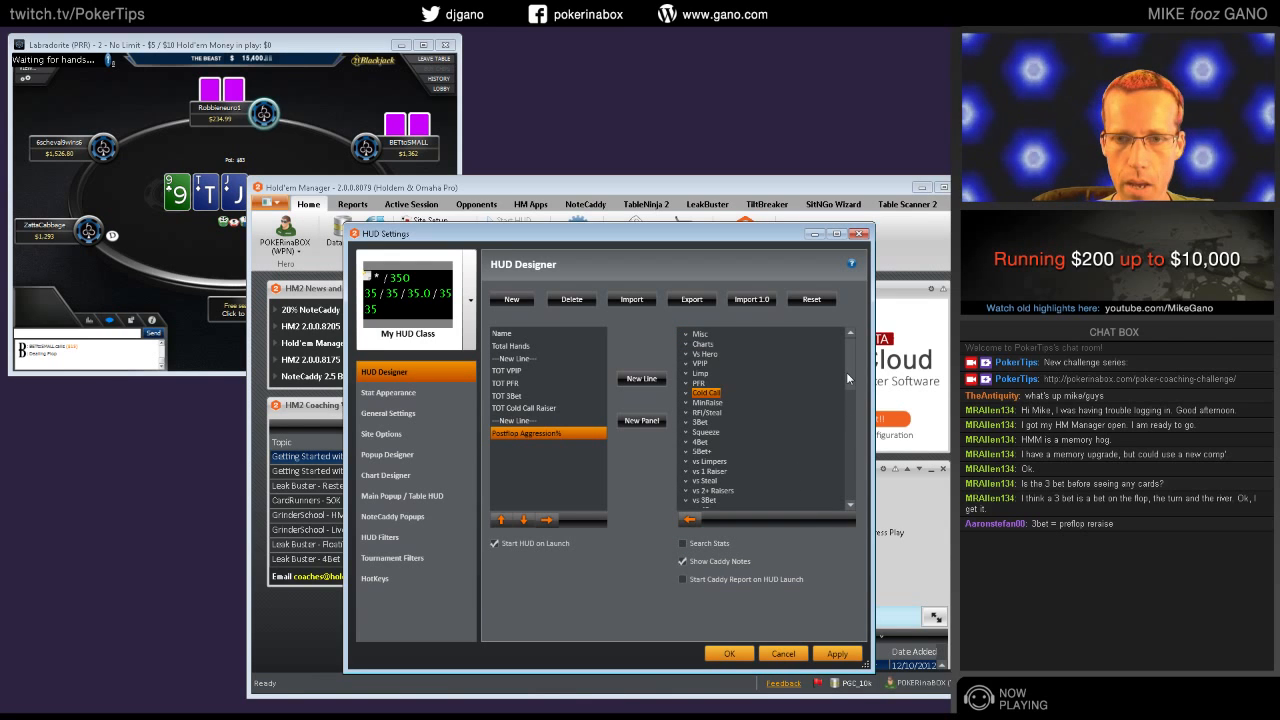
scroll(846, 378, down, 2)
scroll(846, 385, down, 3)
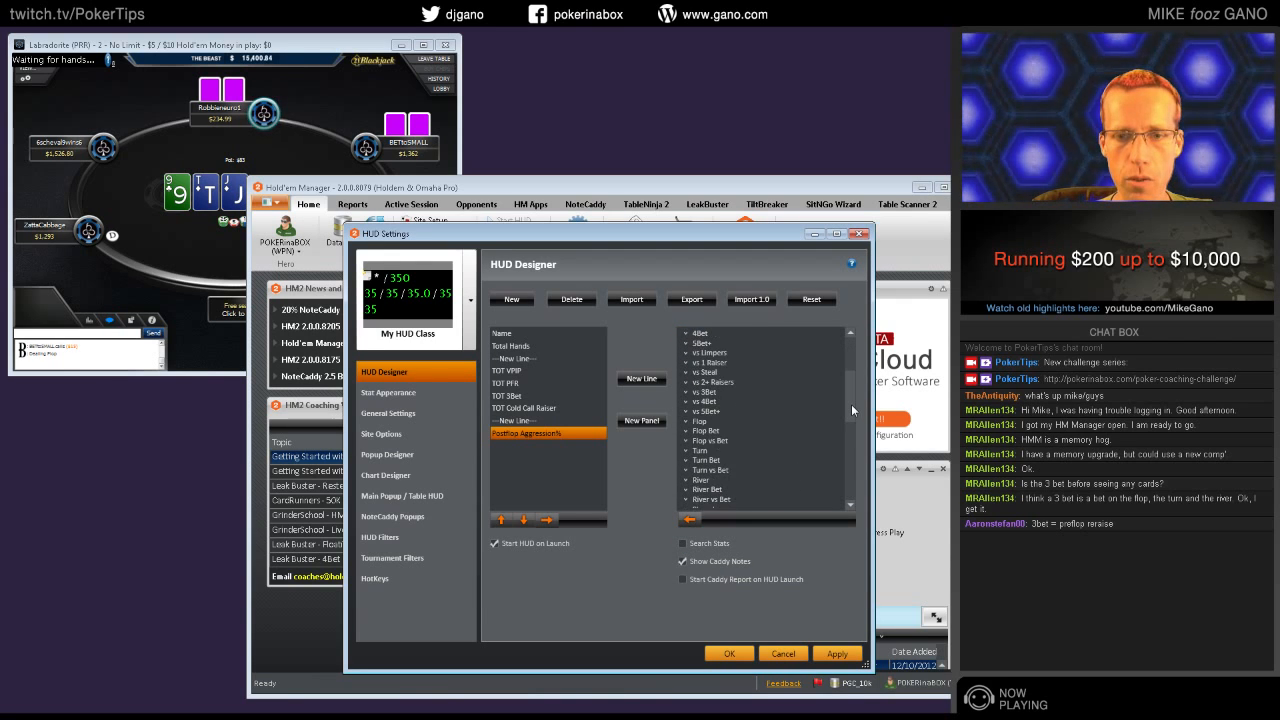
scroll(851, 406, down, 4)
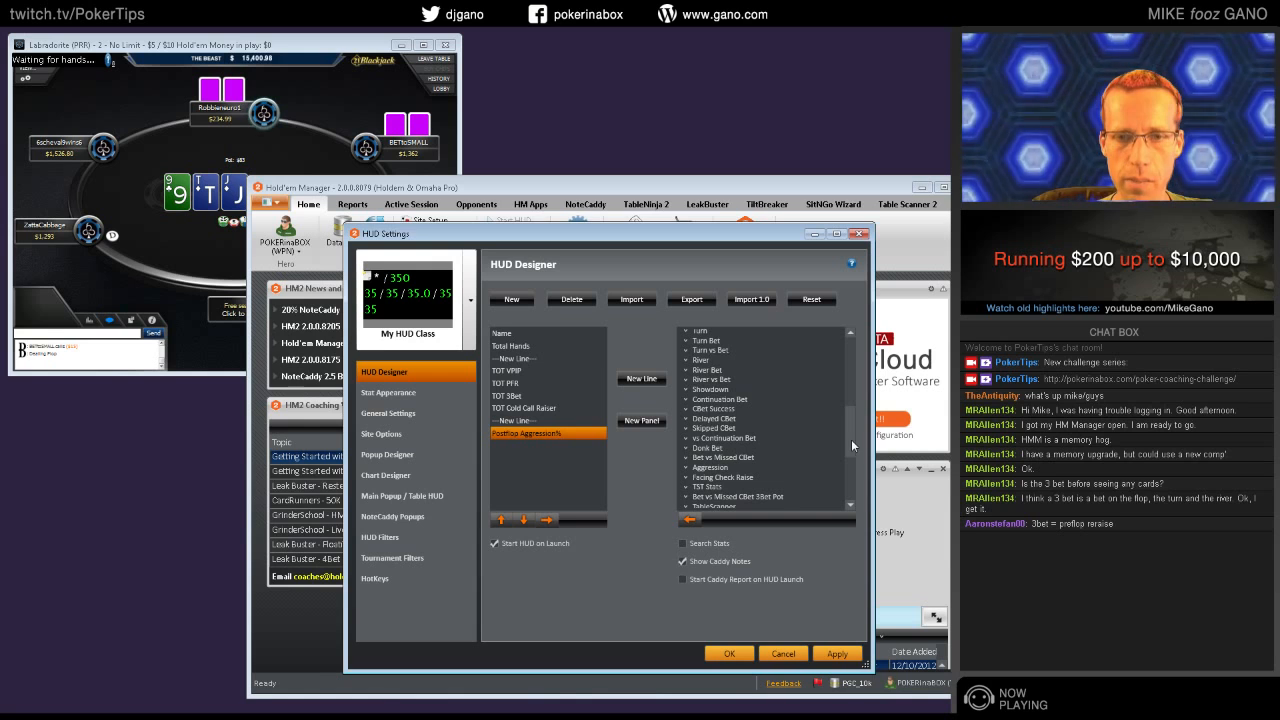
click(711, 400)
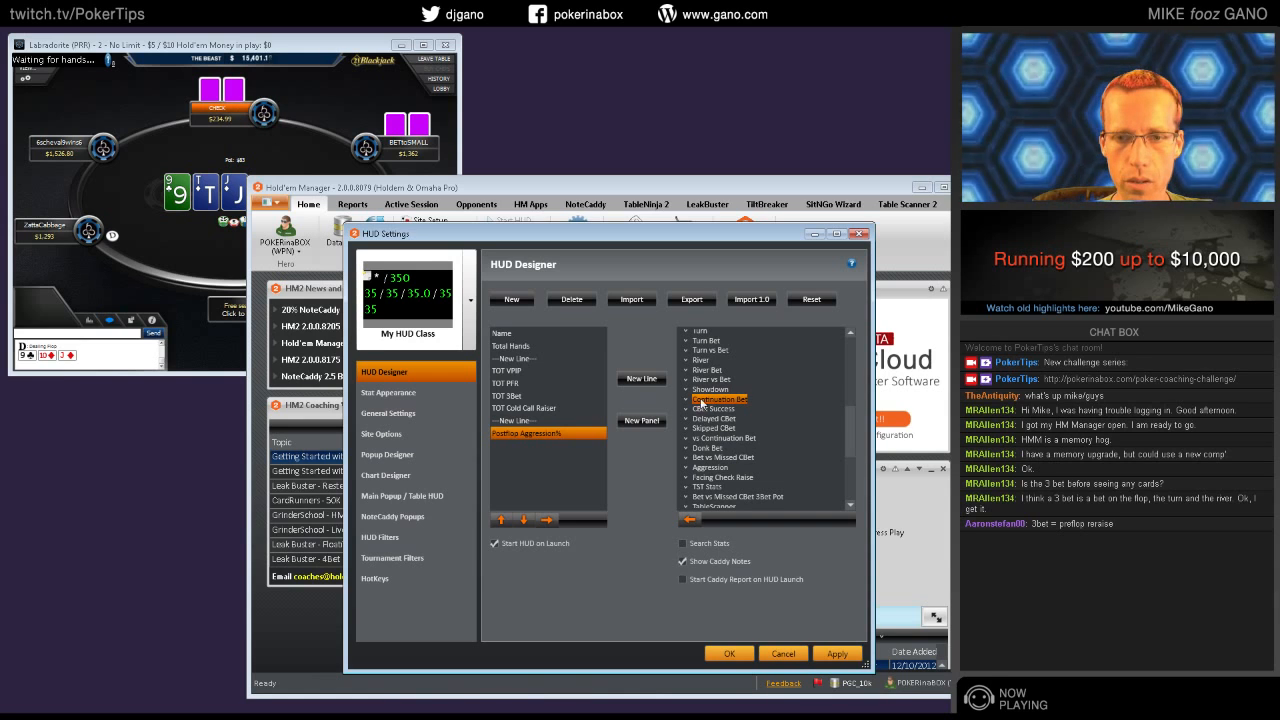
click(686, 400)
Add Flop CBet to the HUD directly after Postflop Aggression%
scroll(764, 411, down, 1)
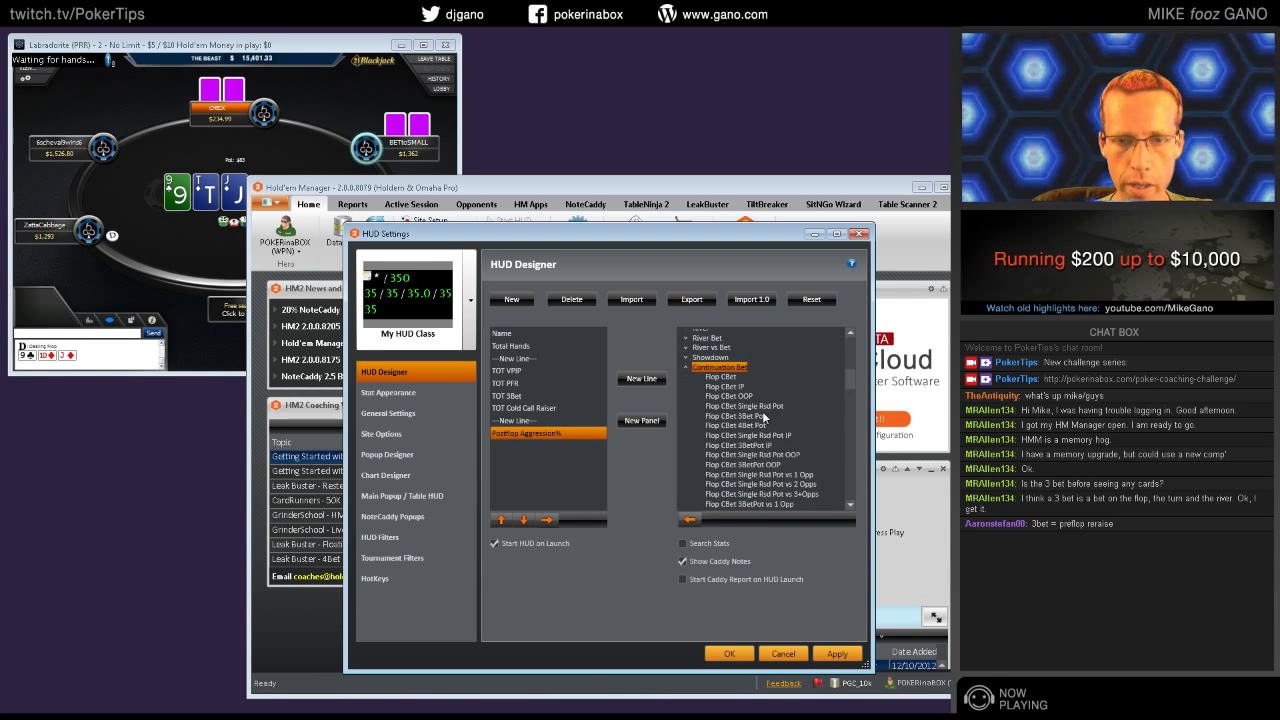
click(728, 377)
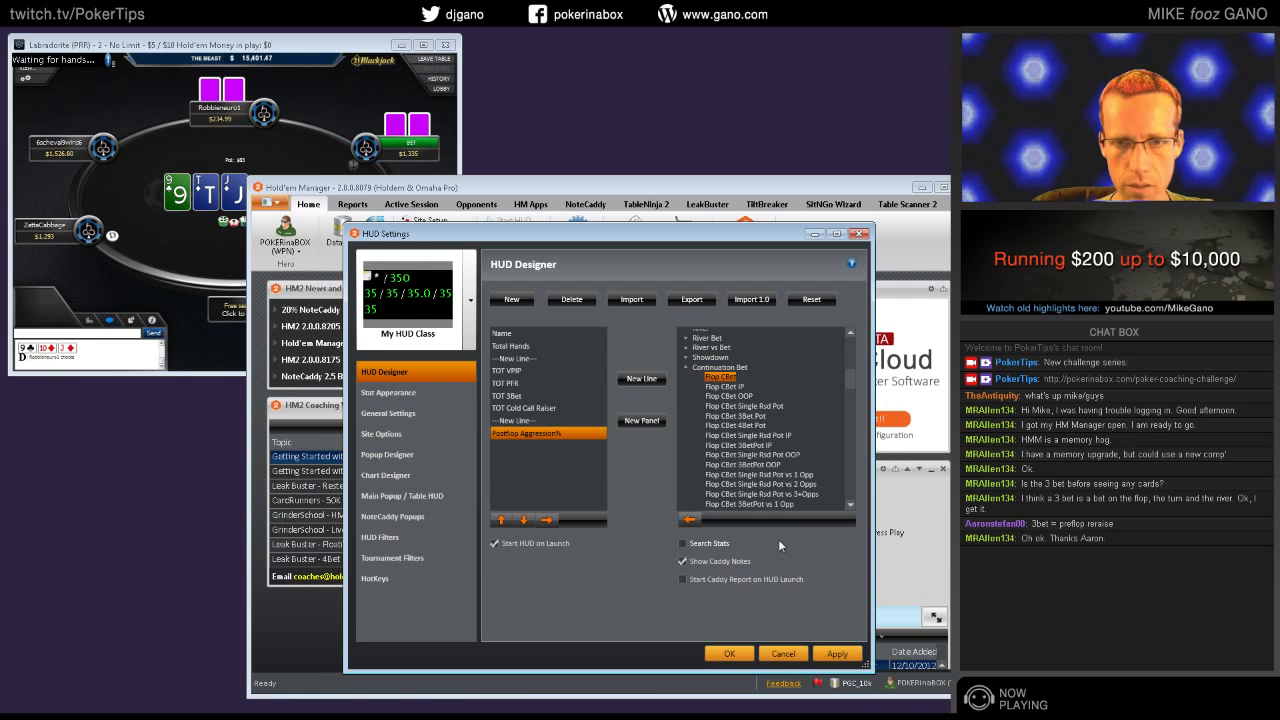
click(690, 520)
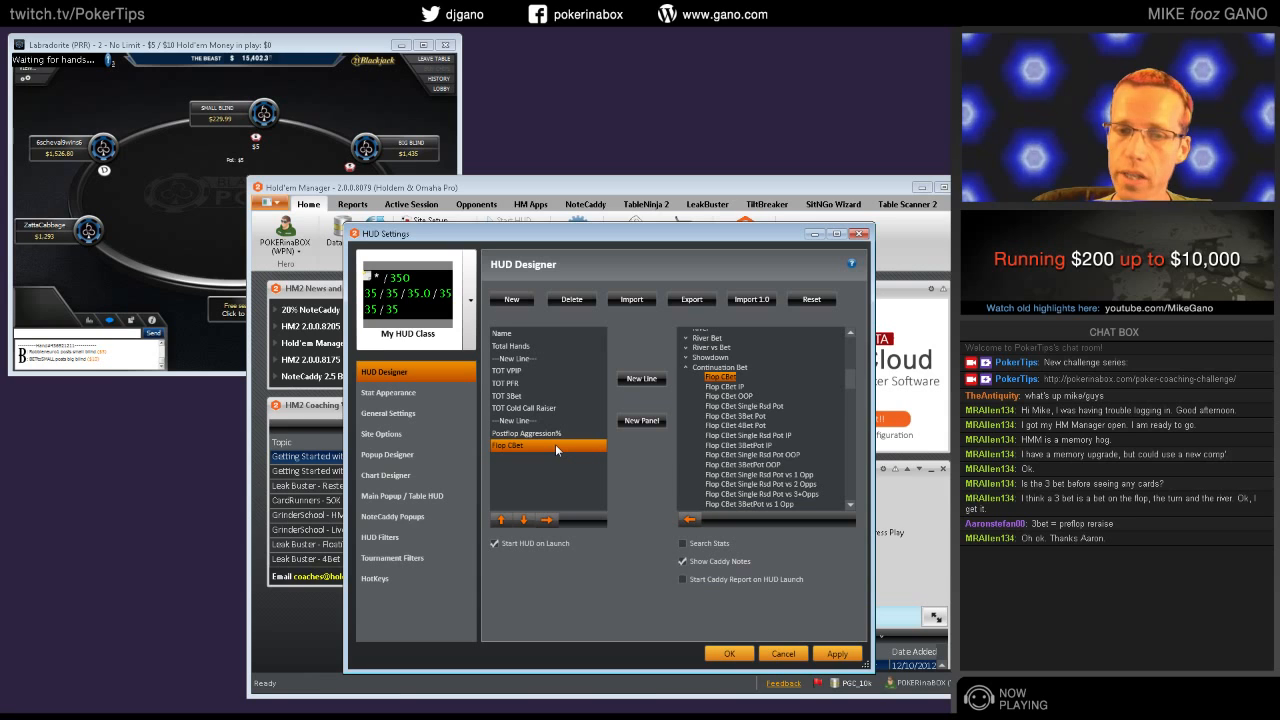
Review the preflop stats, Postflop Aggression% and Flop CBet in the HUD's stat list, ending on Flop CBet
click(530, 396)
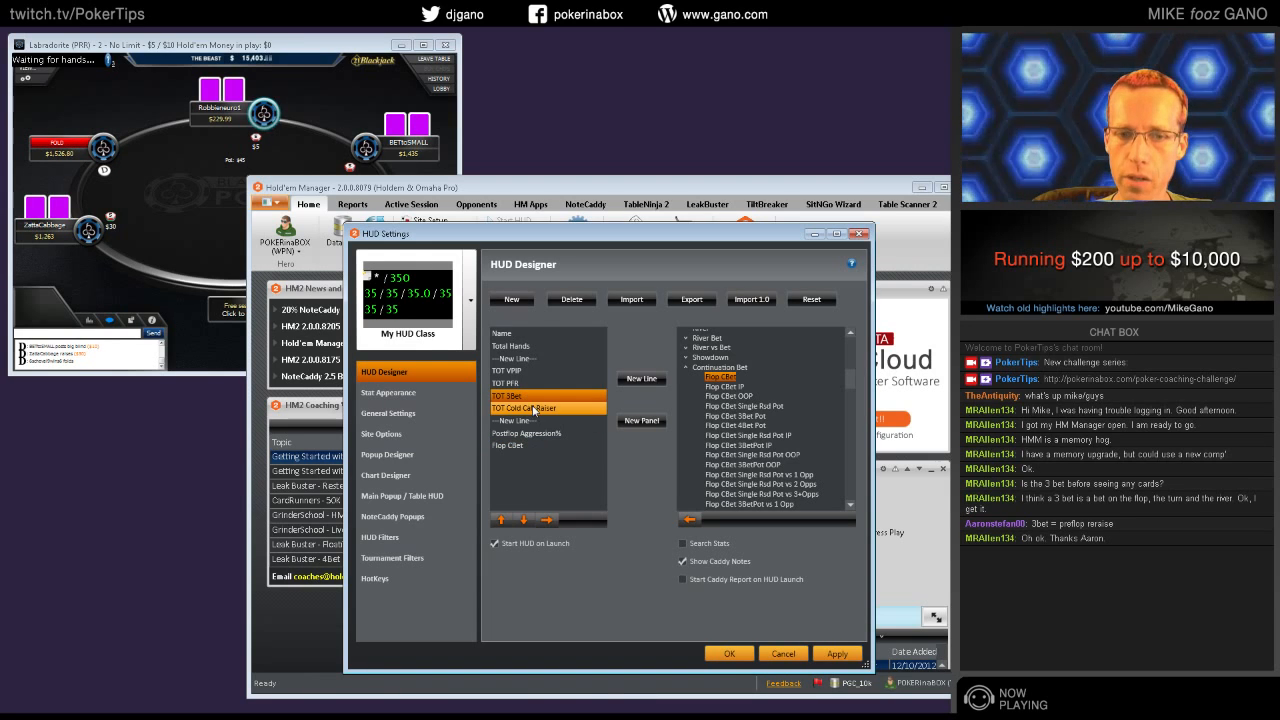
click(526, 446)
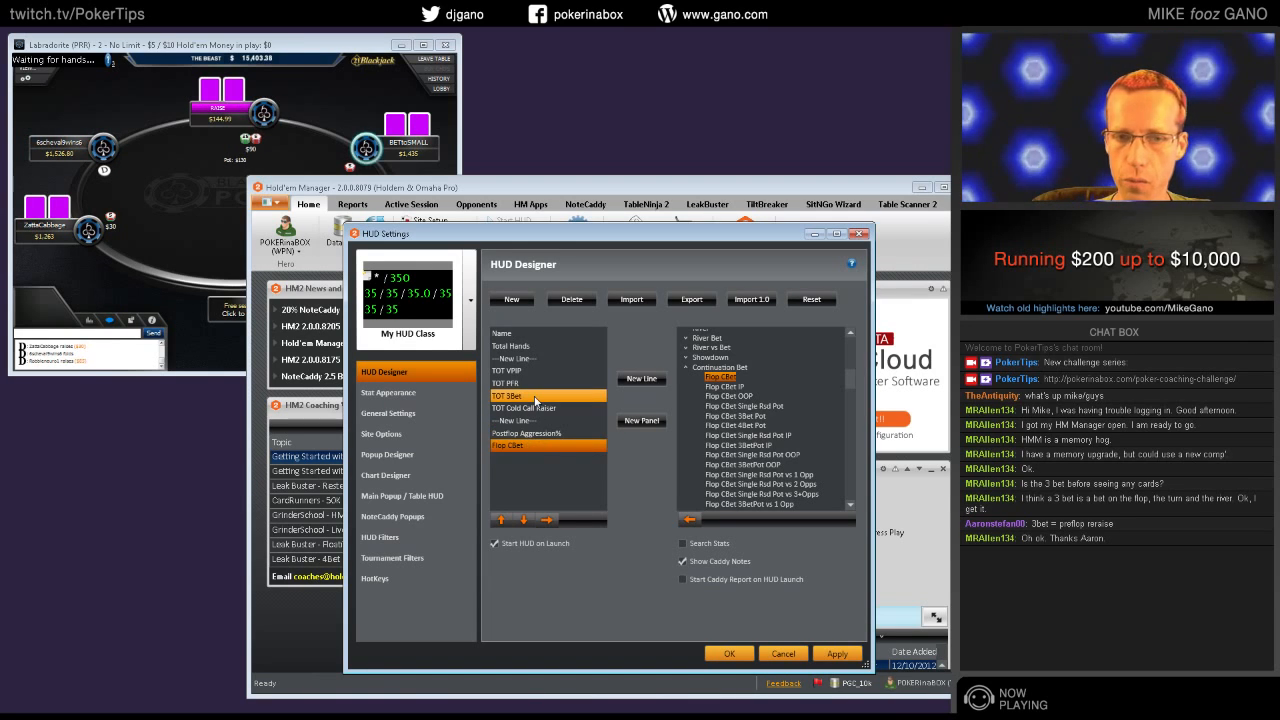
click(535, 399)
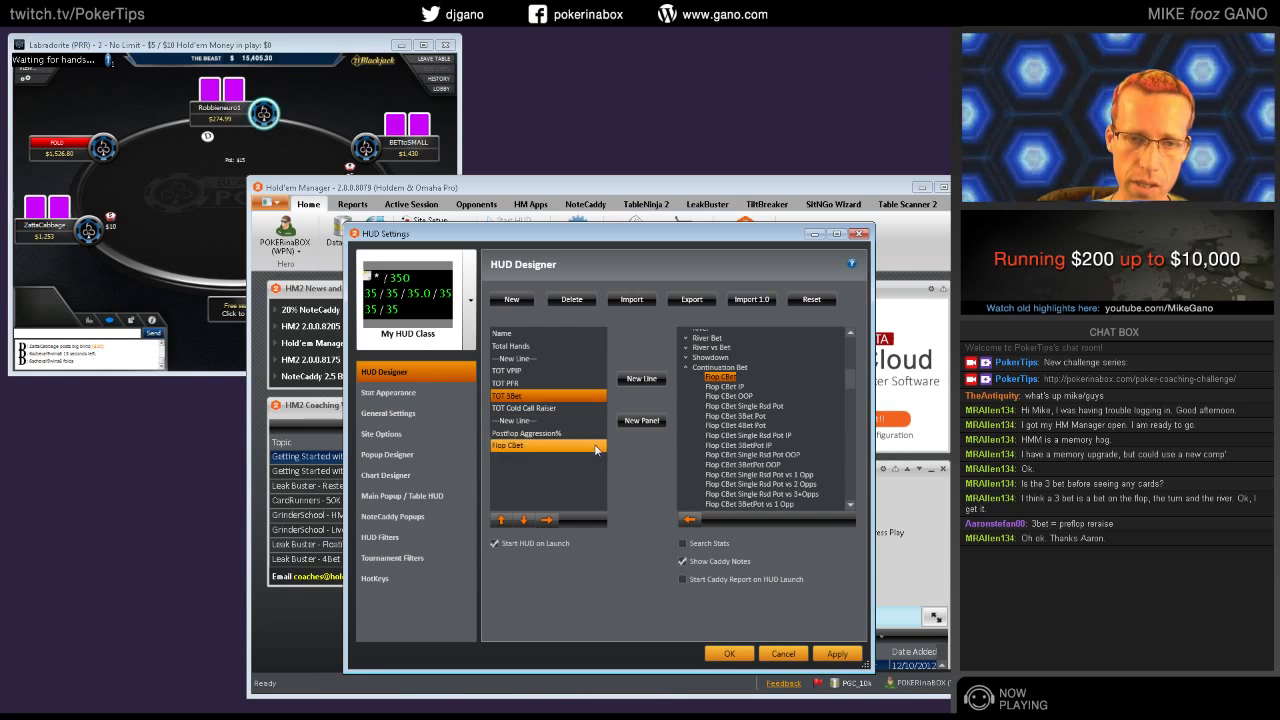
click(555, 433)
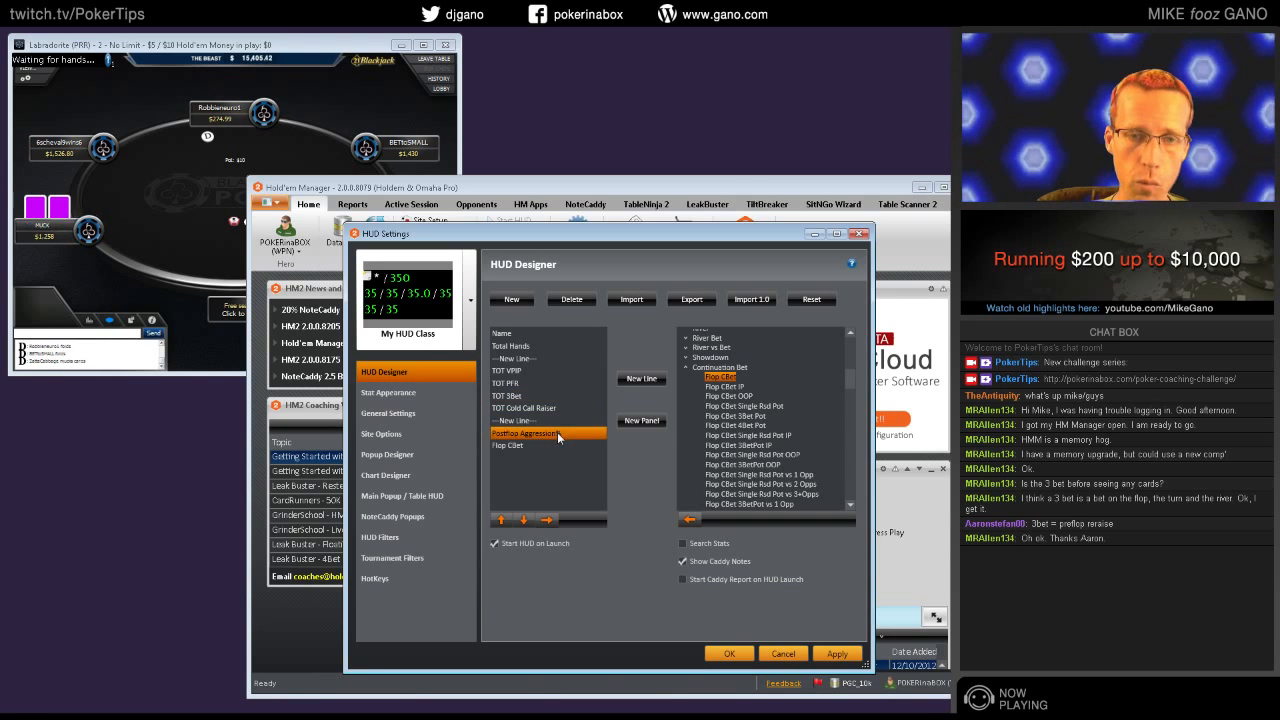
click(532, 447)
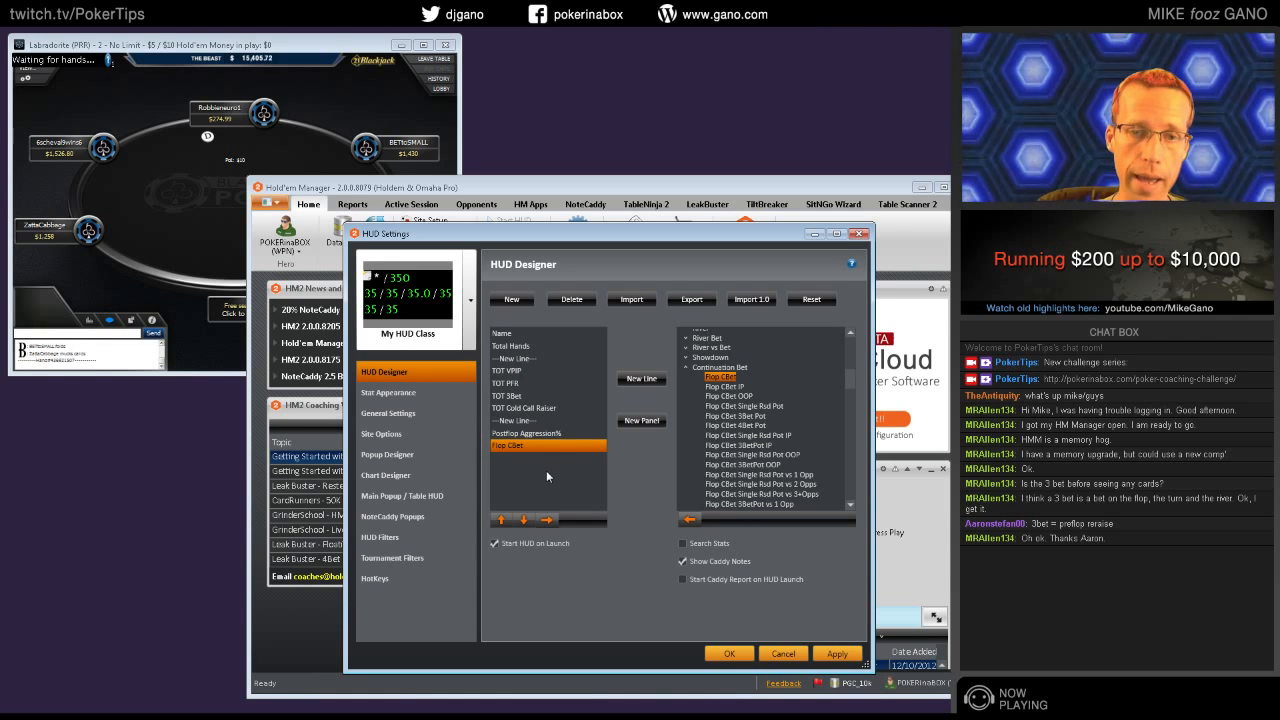
click(548, 434)
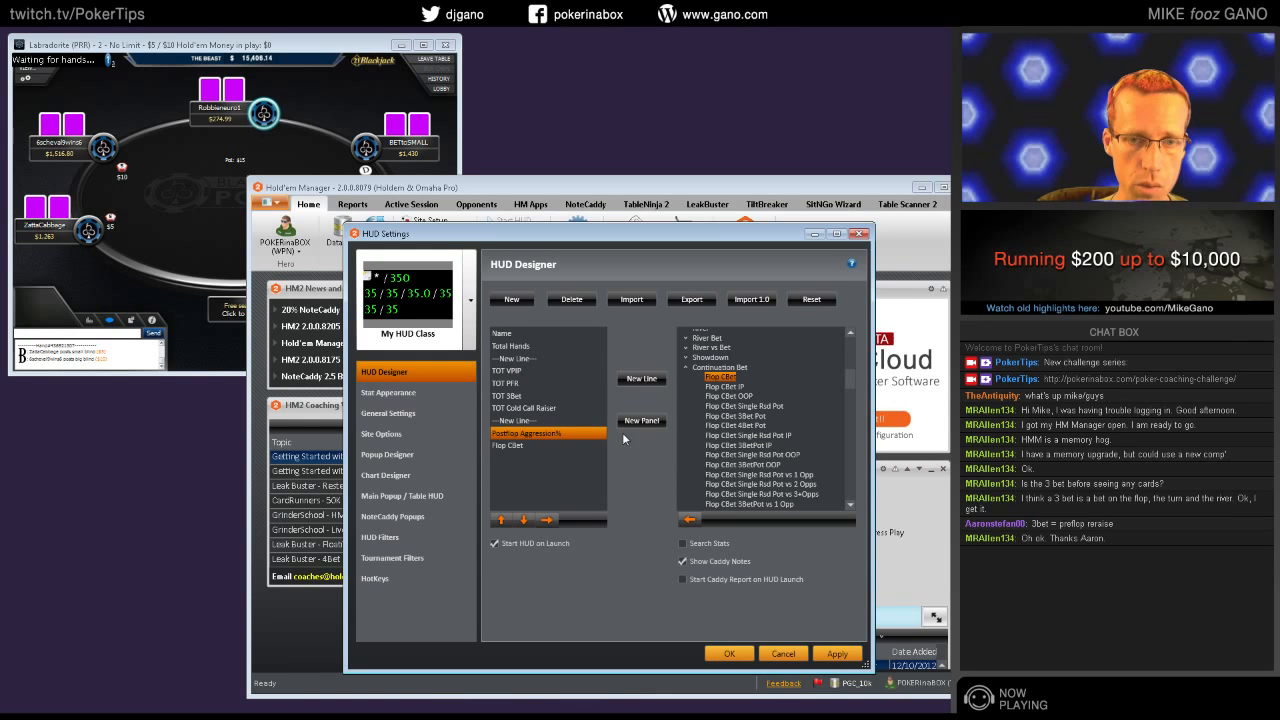
click(537, 372)
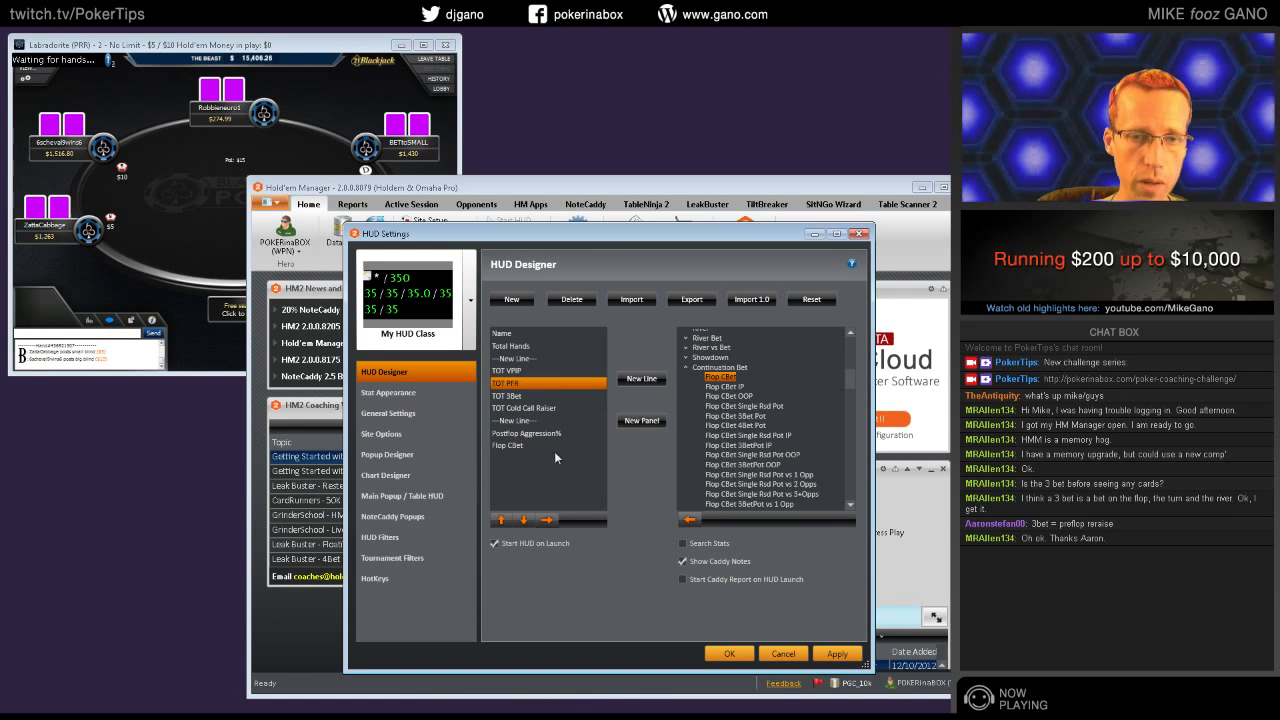
click(530, 433)
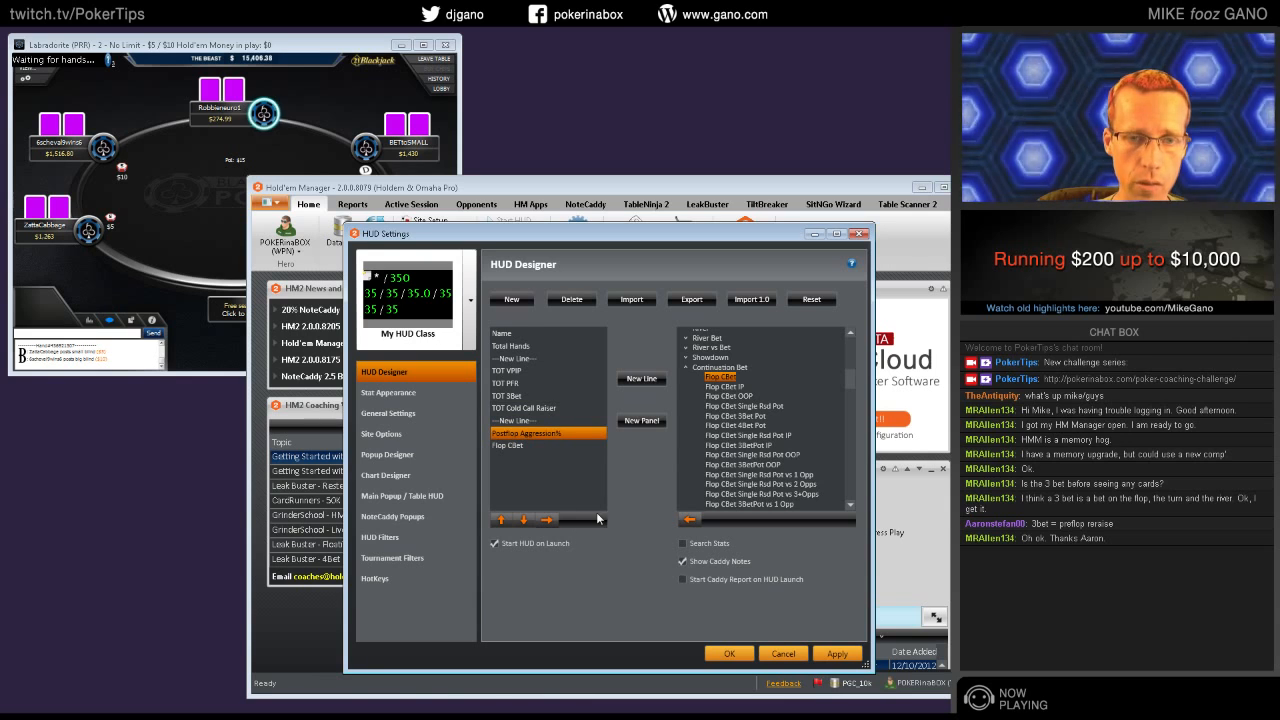
click(545, 408)
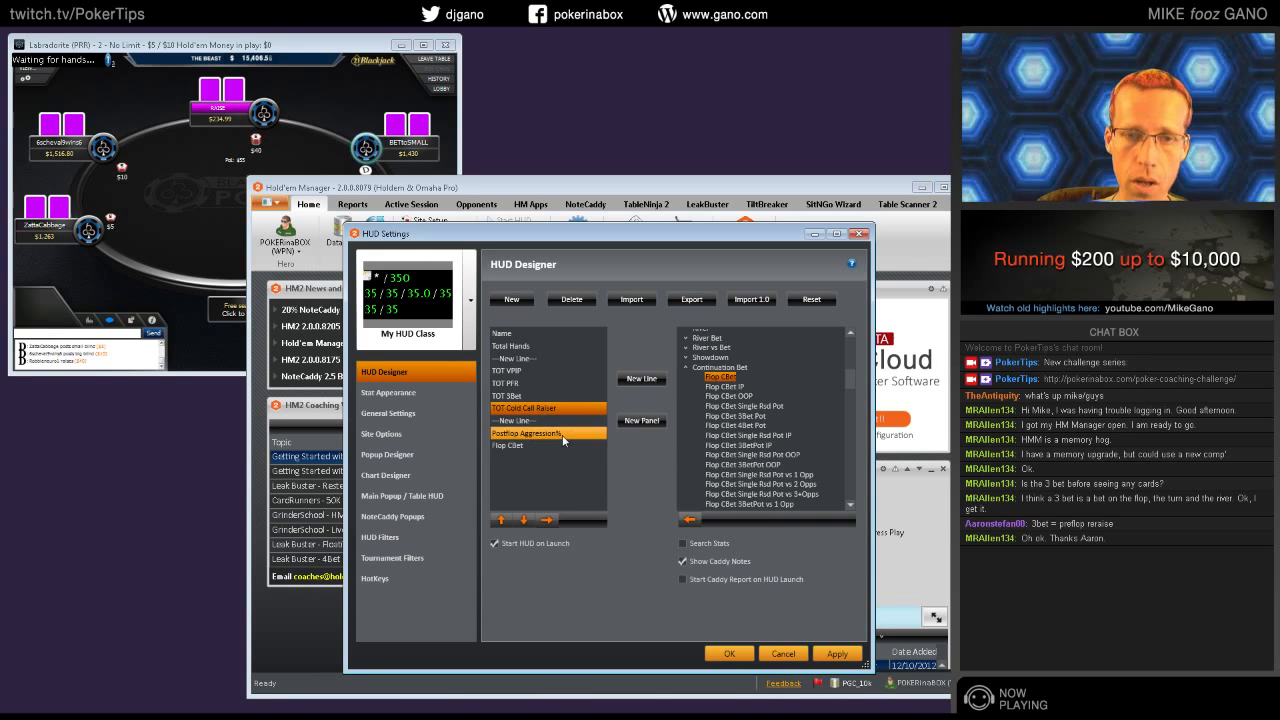
click(562, 436)
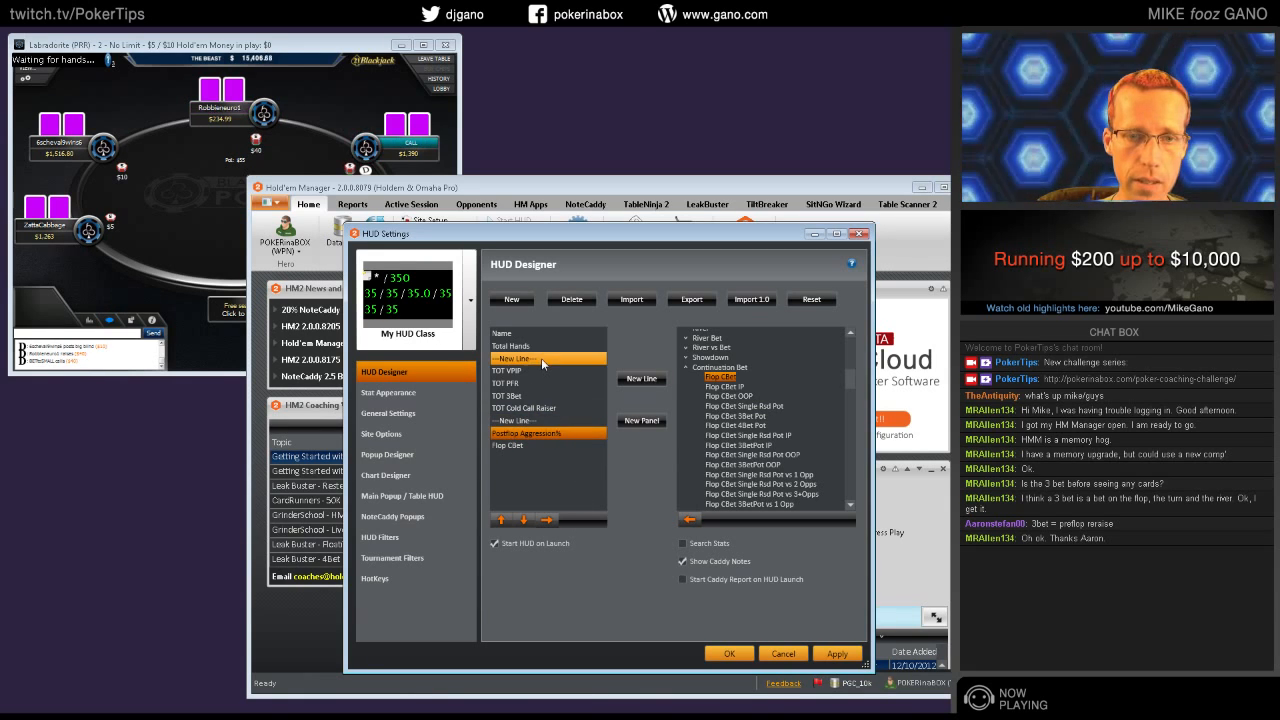
click(548, 445)
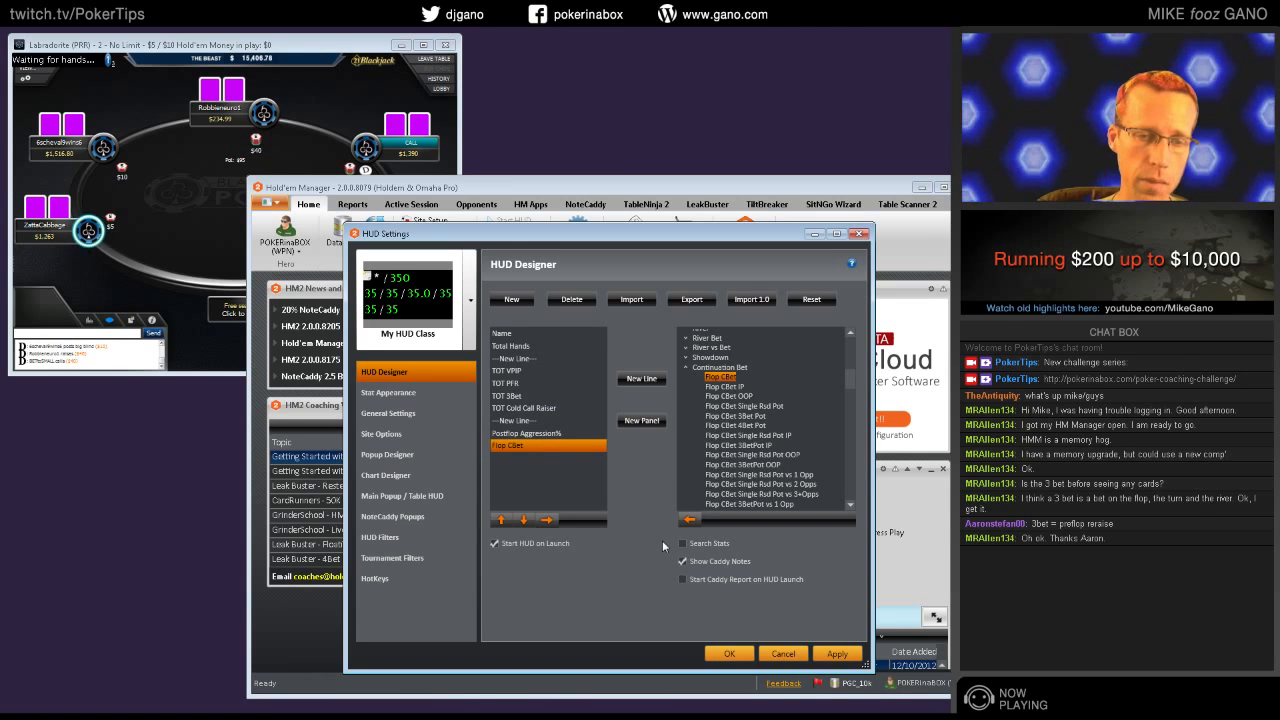